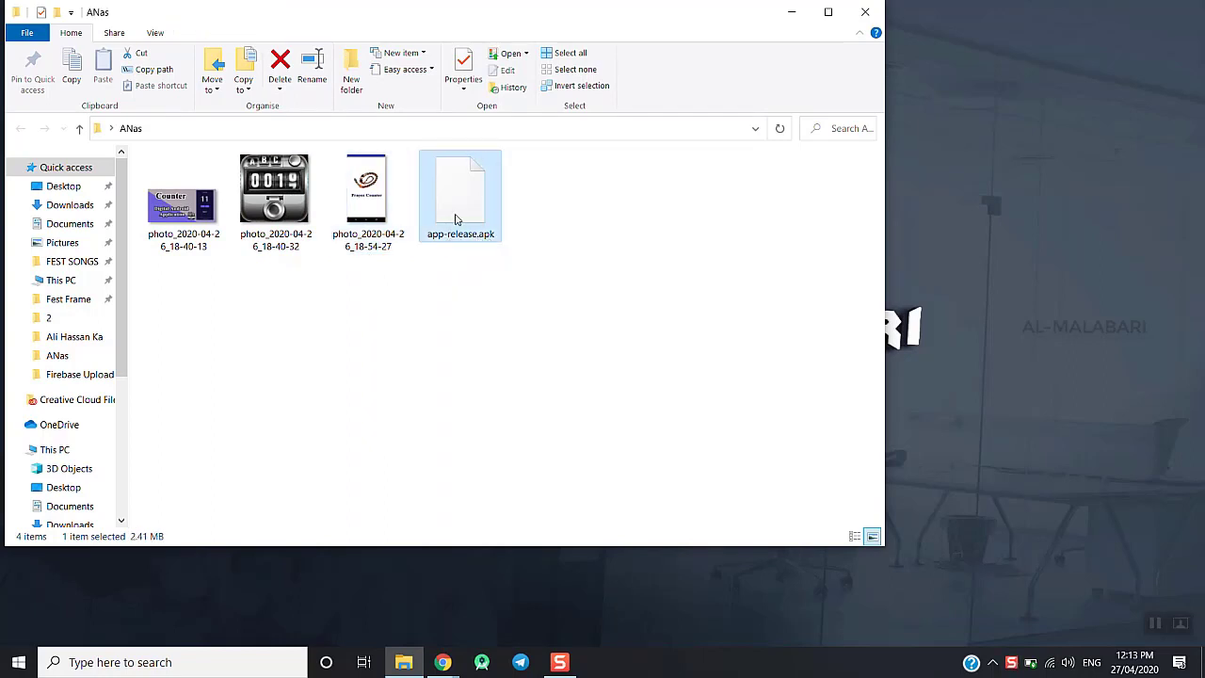
# Minimise the ANas folder window, switch to Chrome and open Google Play Console through a Google search for "google play console"
pyautogui.click(792, 12)
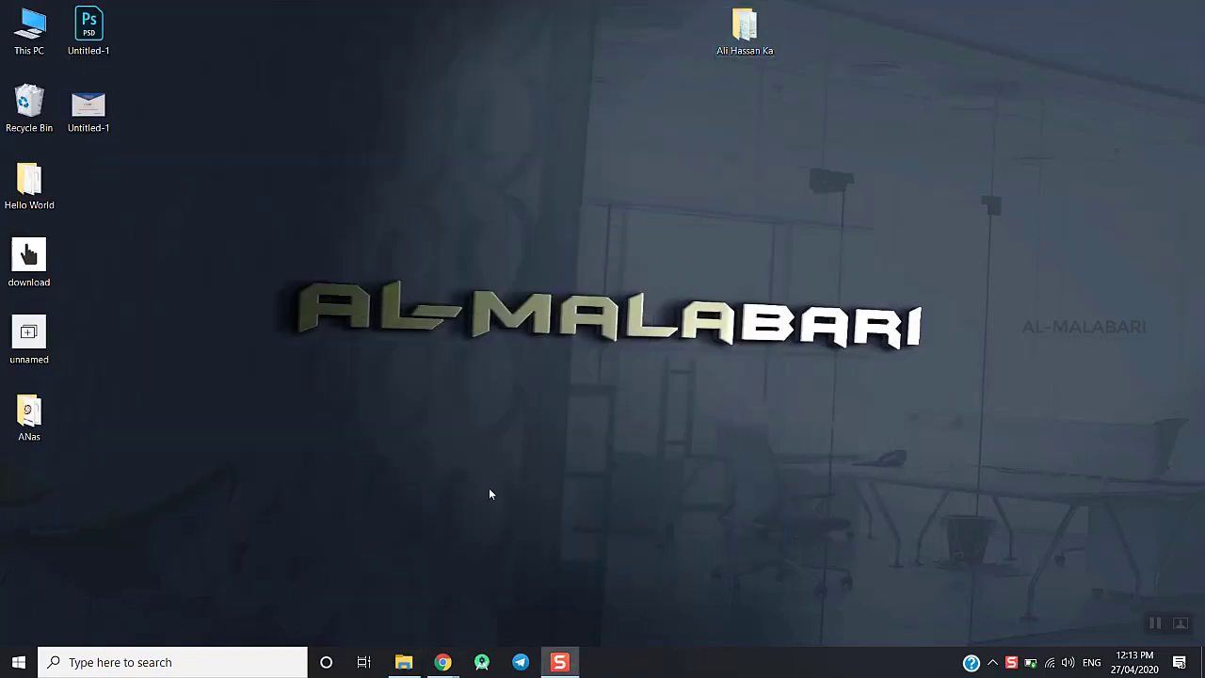
pyautogui.moveTo(443, 663)
pyautogui.click(523, 591)
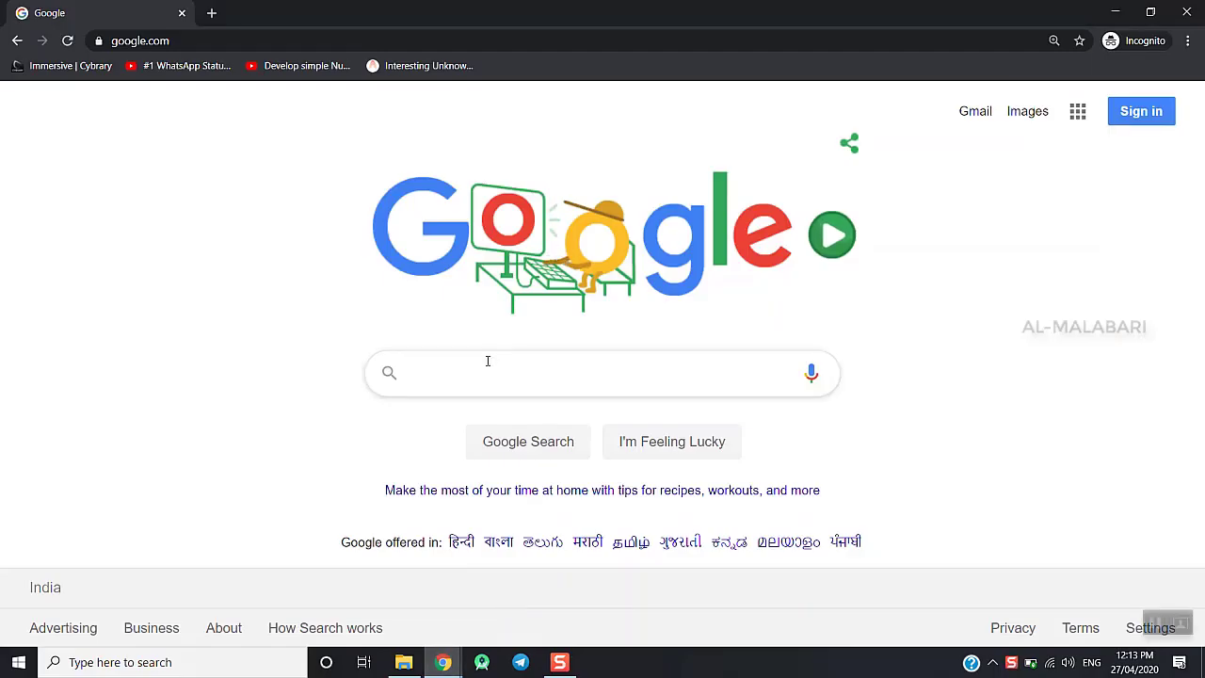
pyautogui.write('googl')
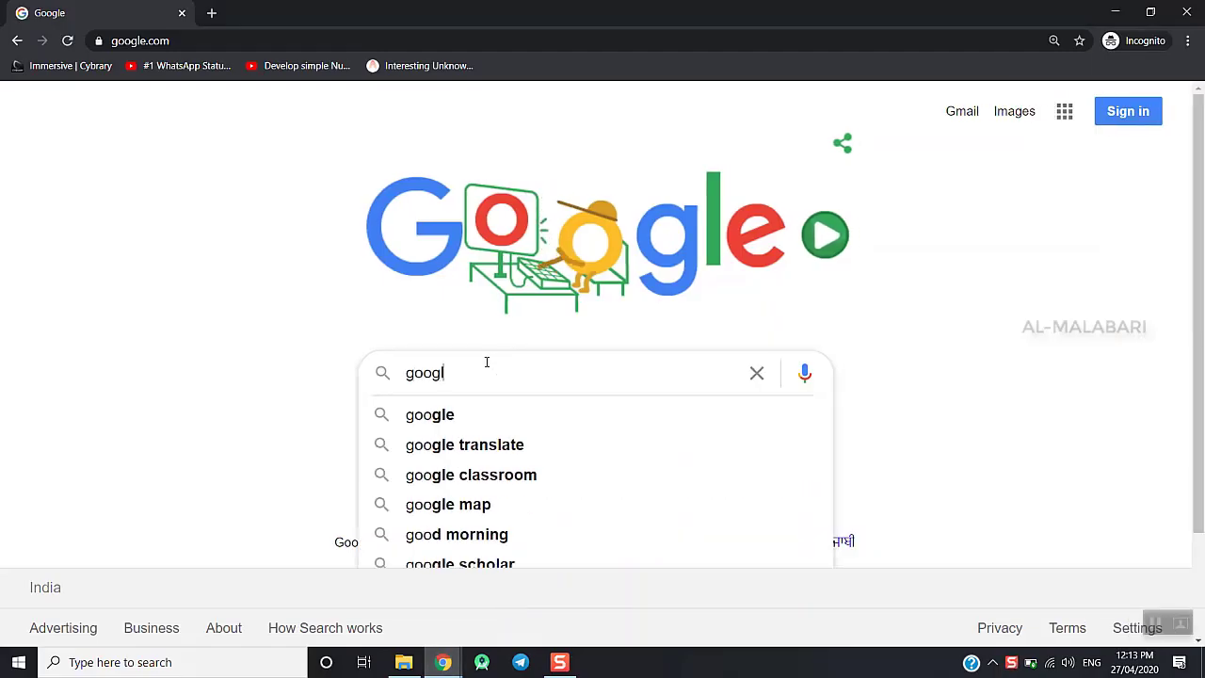
pyautogui.write('e play console')
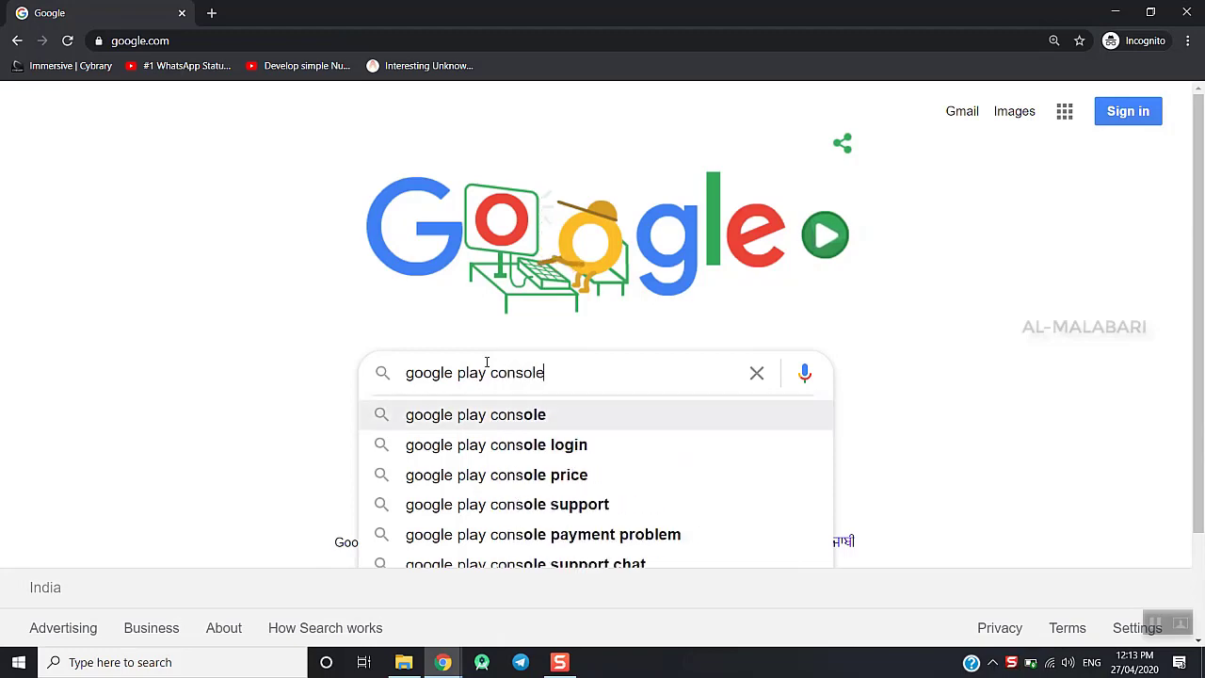
pyautogui.press('Return')
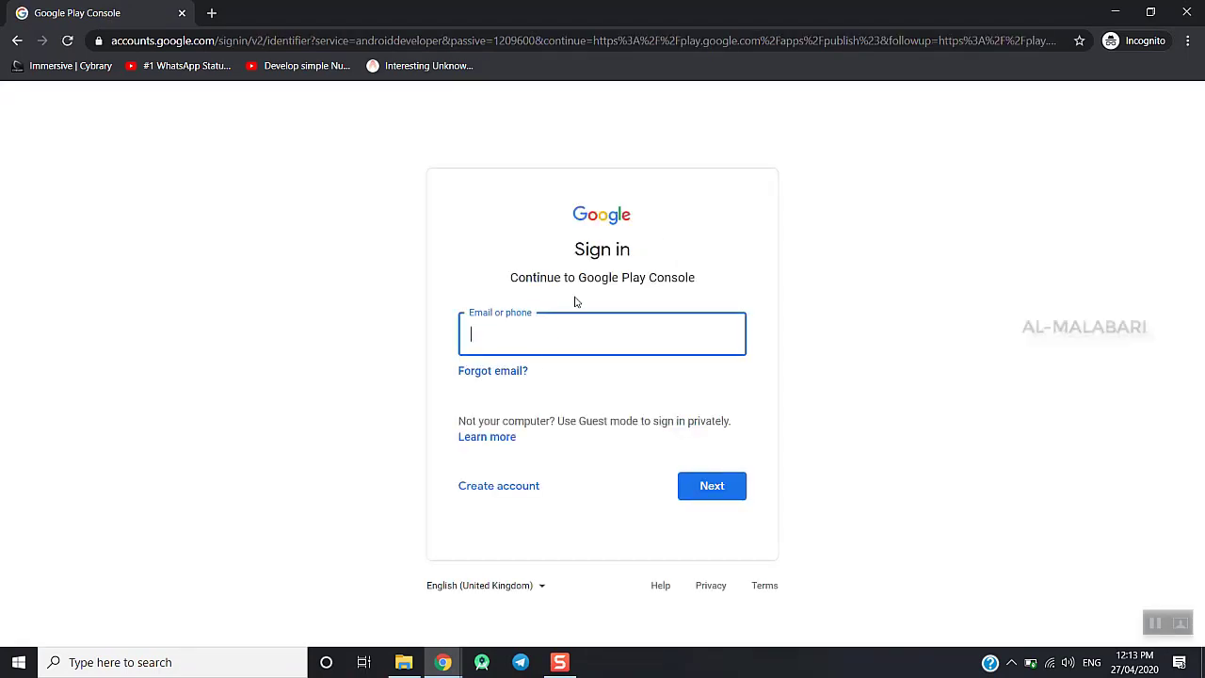
# Sign in to Google Play Console with the account's e-mail and password
pyautogui.write('almal')
pyautogui.press('Down')
pyautogui.press('Return')
pyautogui.press('Return')
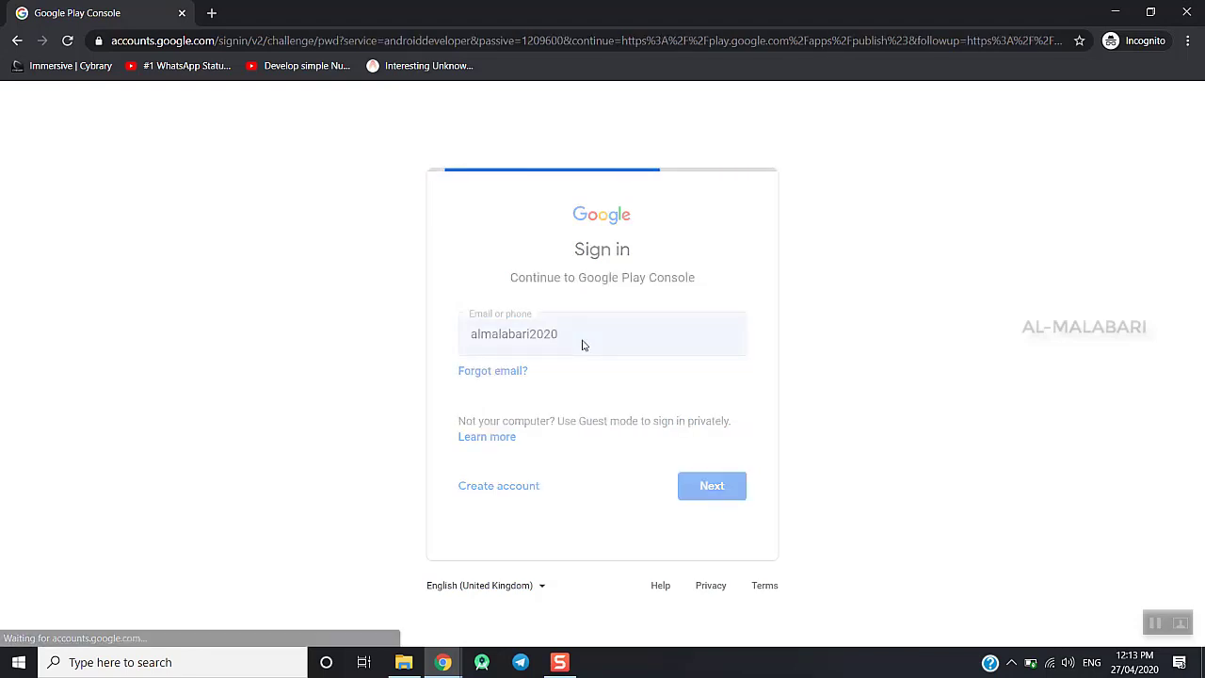
pyautogui.write('•')
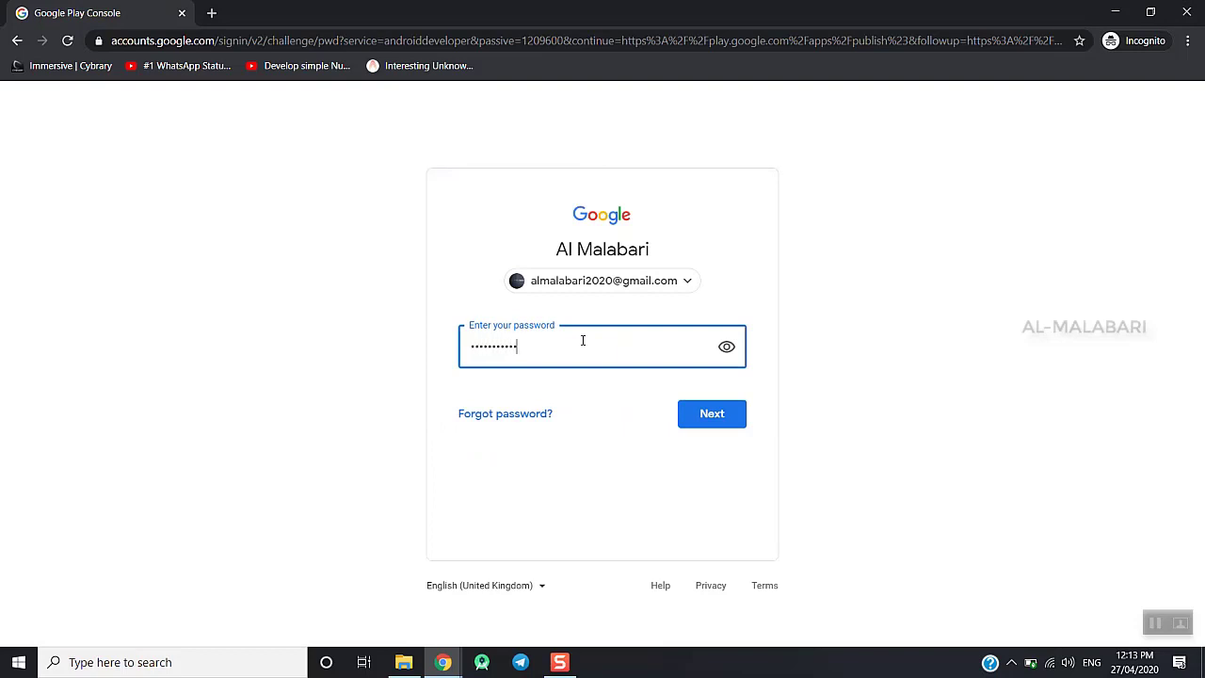
pyautogui.press('Return')
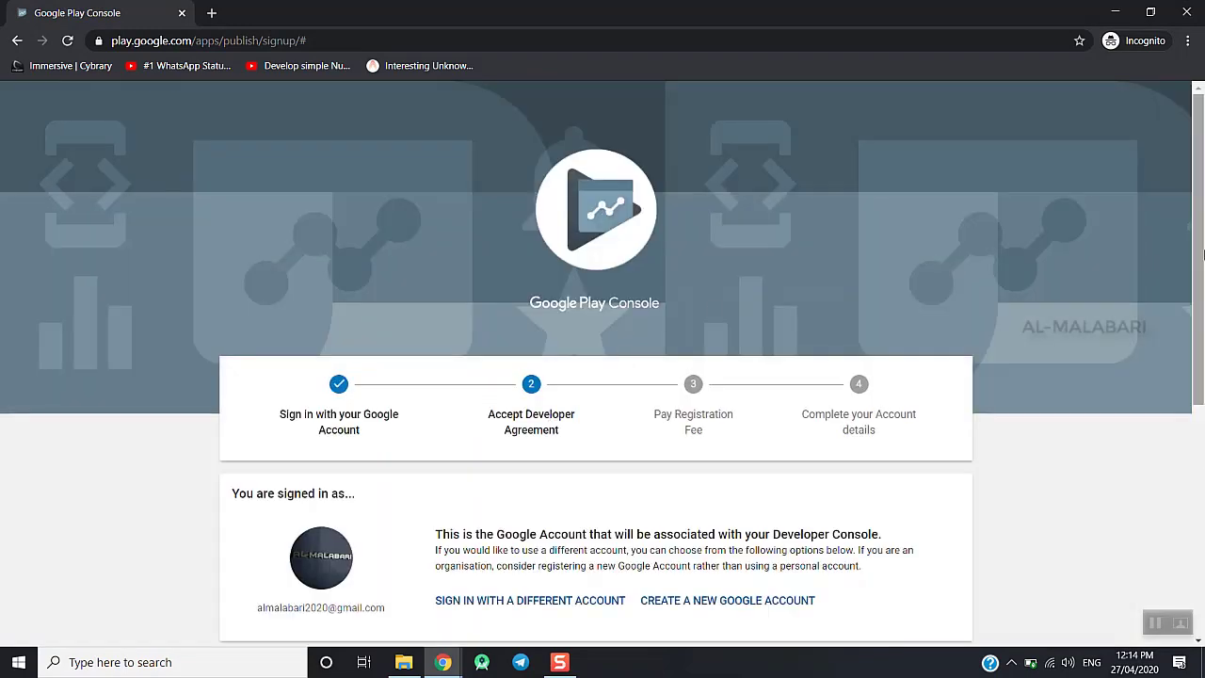
# Accept the Google Play developer distribution agreement and continue to the registration fee payment
pyautogui.moveTo(1202, 252); pyautogui.dragTo(1194, 482)
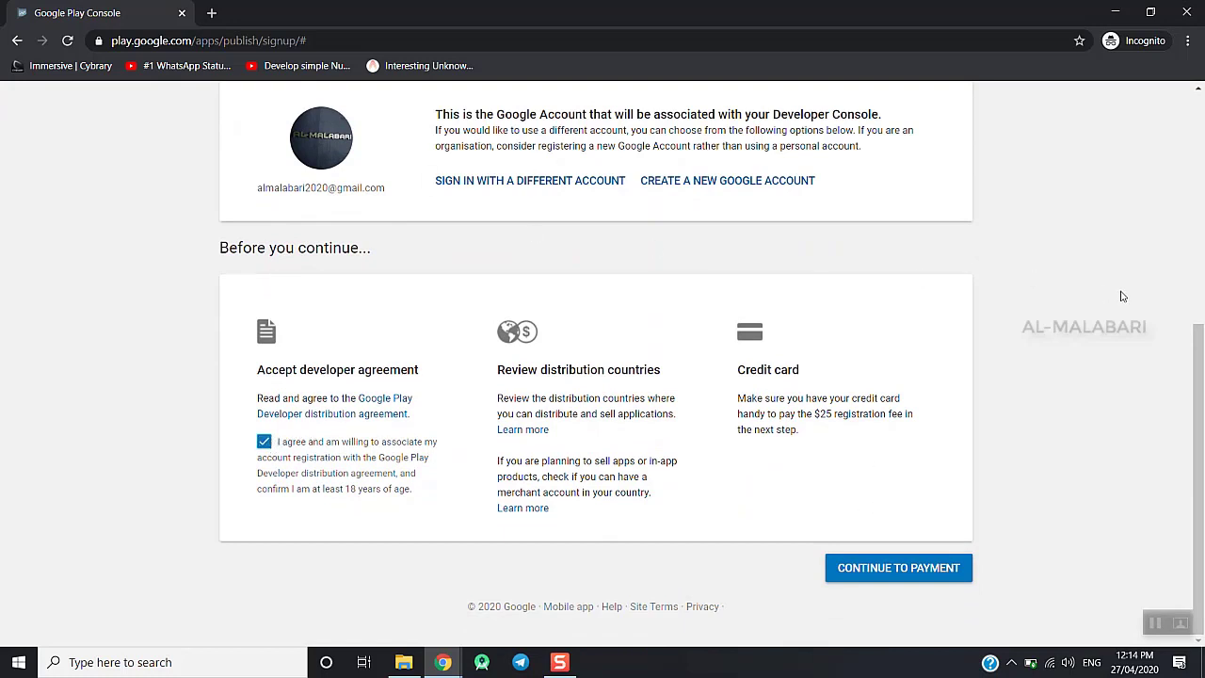
pyautogui.click(946, 567)
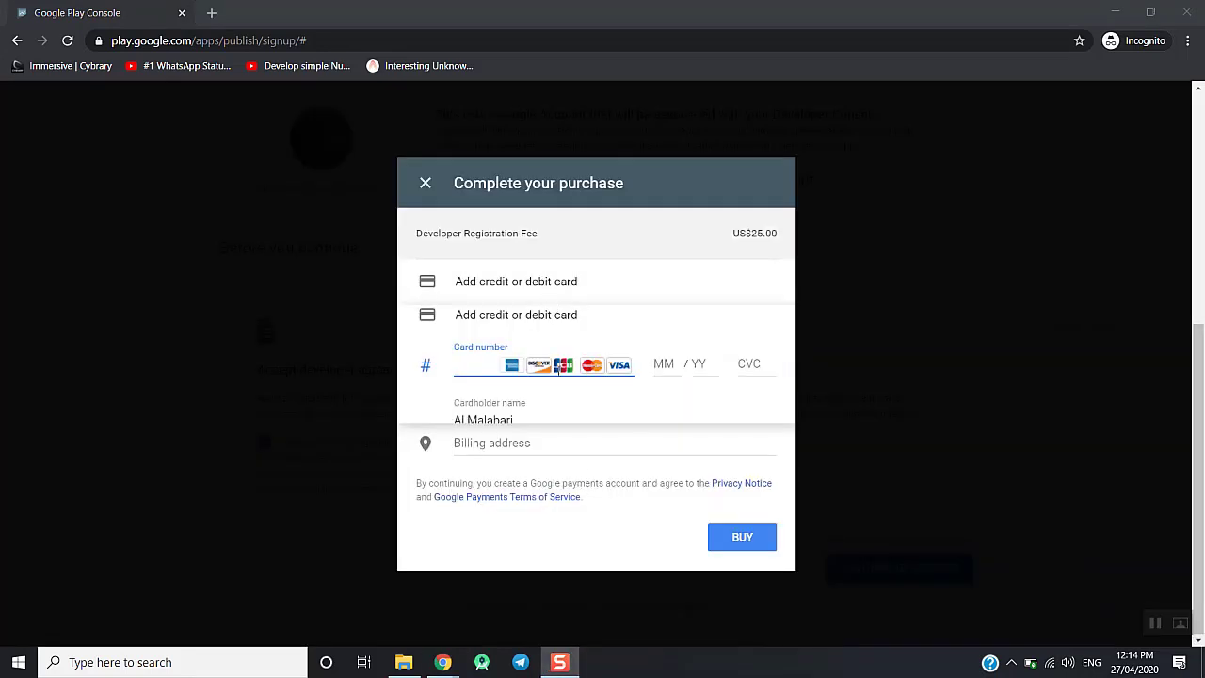
# Examine the card, cardholder, billing address and fee details of the registration purchase, then close the form and the incognito window
pyautogui.click(670, 377)
pyautogui.click(524, 372)
pyautogui.click(706, 379)
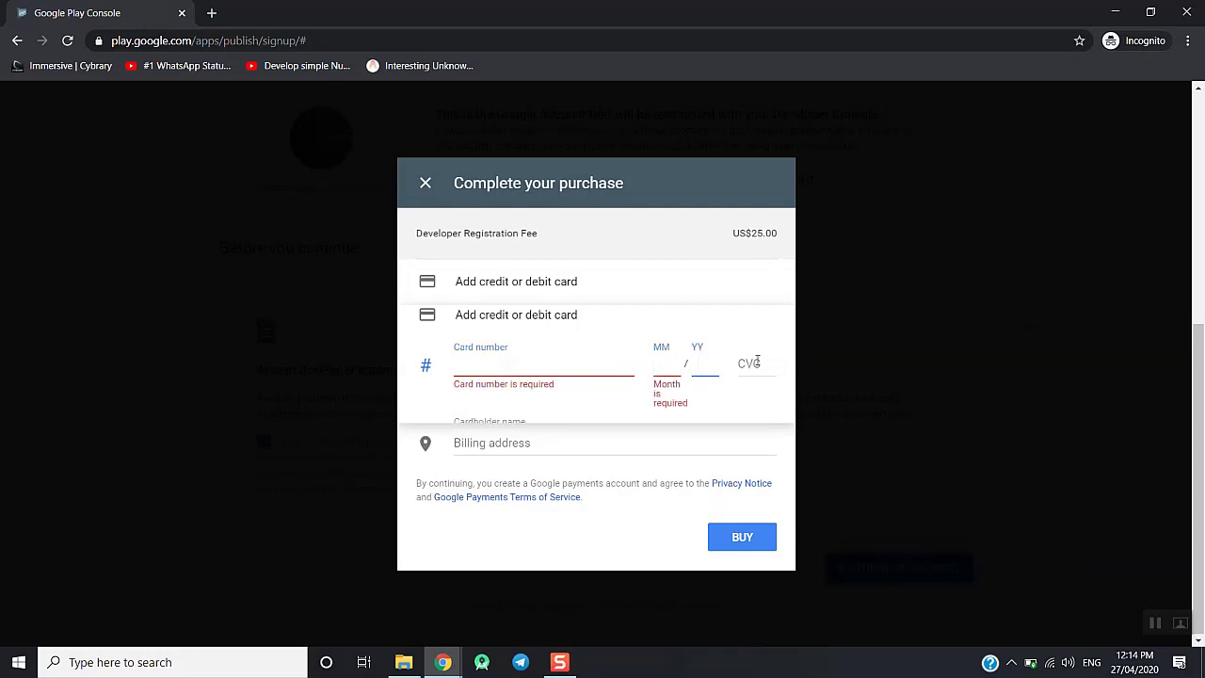
pyautogui.click(668, 358)
pyautogui.click(750, 372)
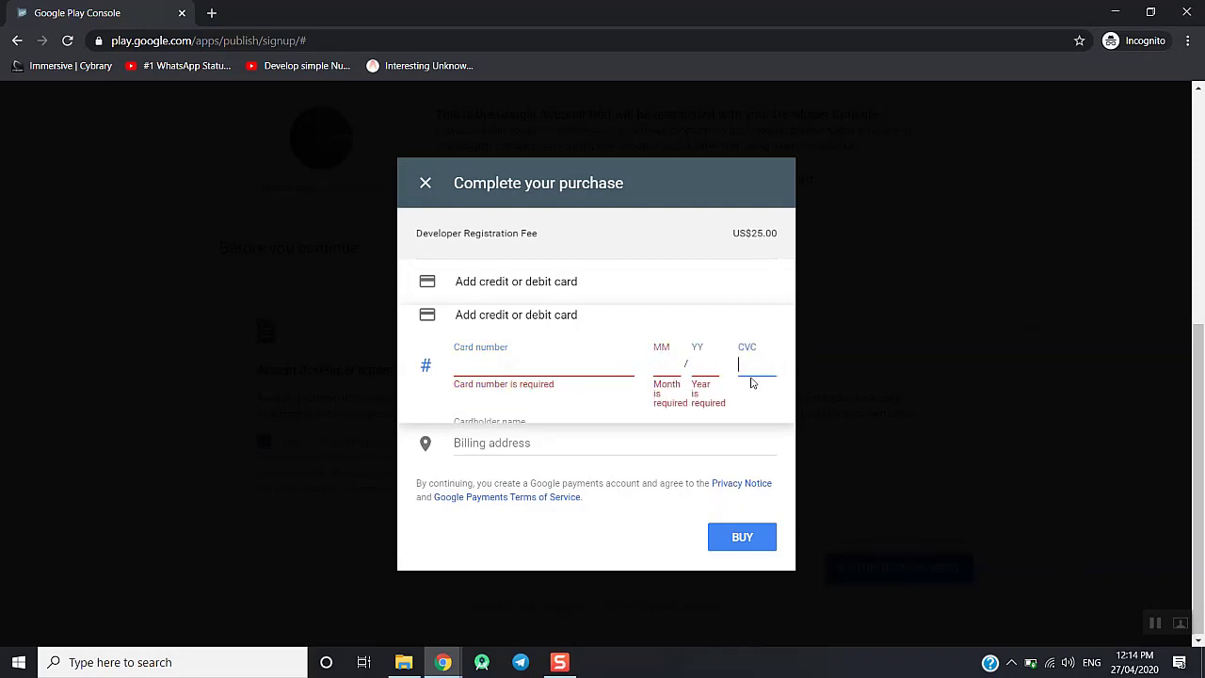
pyautogui.moveTo(542, 409); pyautogui.dragTo(550, 289)
pyautogui.click(507, 421)
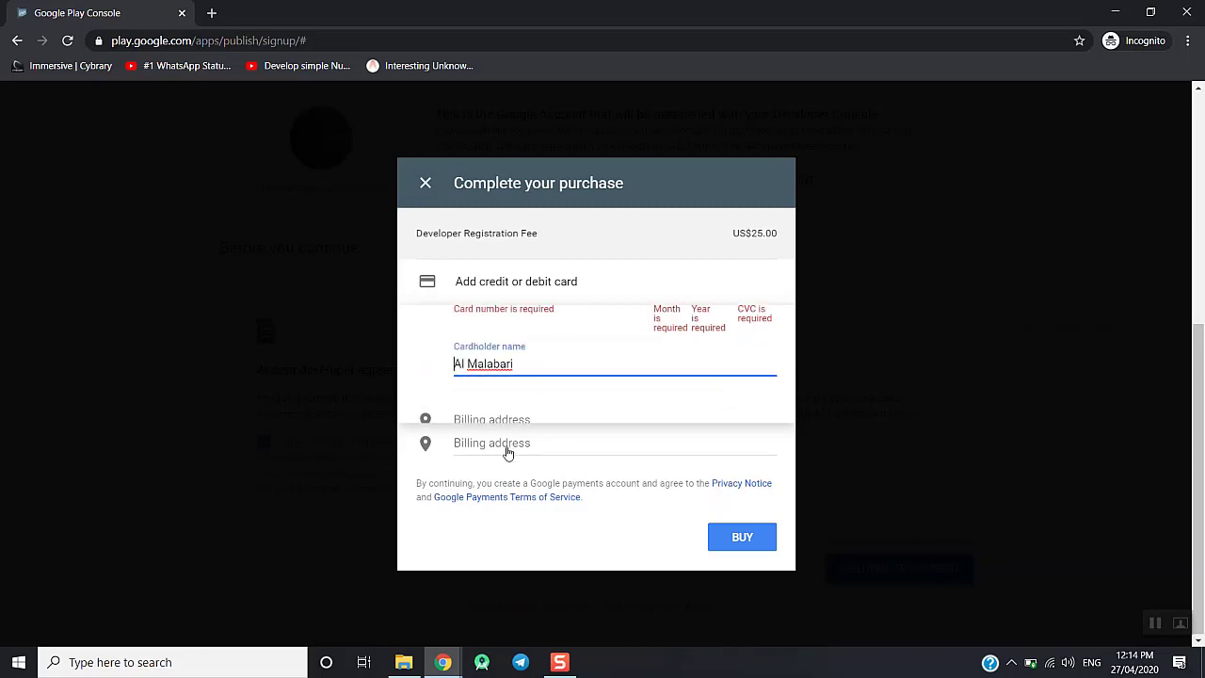
pyautogui.click(505, 444)
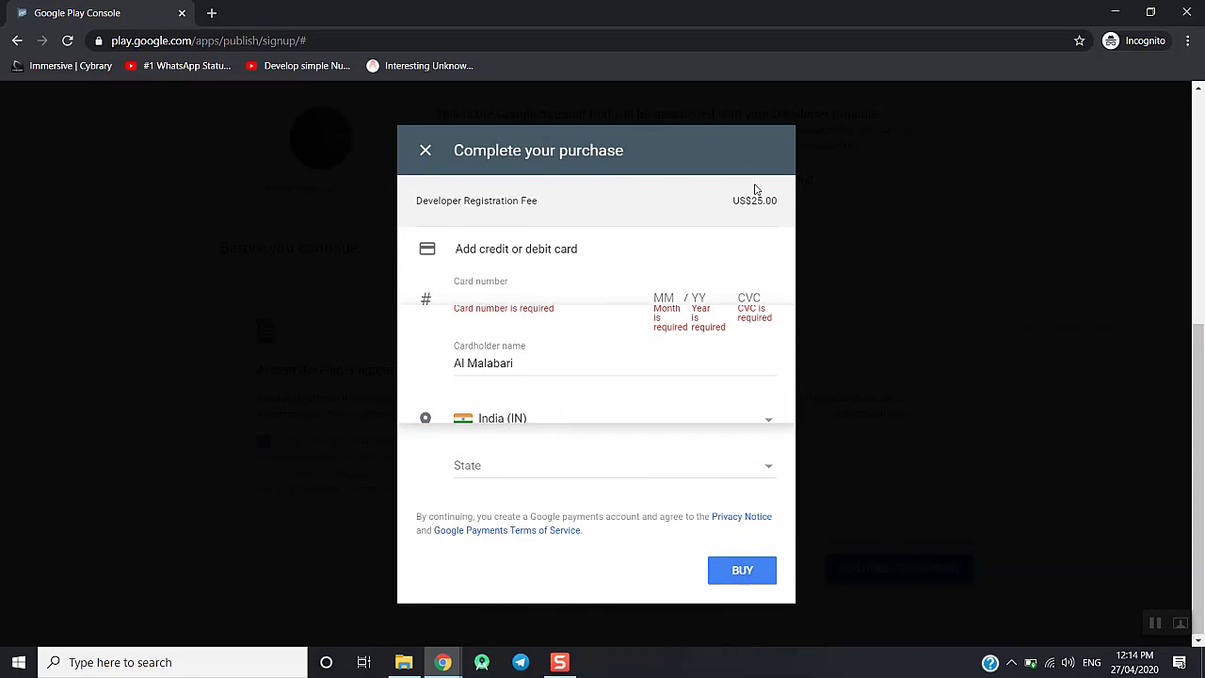
pyautogui.moveTo(735, 202)
pyautogui.mouseDown()
pyautogui.moveTo(776, 203)
pyautogui.moveTo(746, 197)
pyautogui.mouseUp()
pyautogui.click(860, 300)
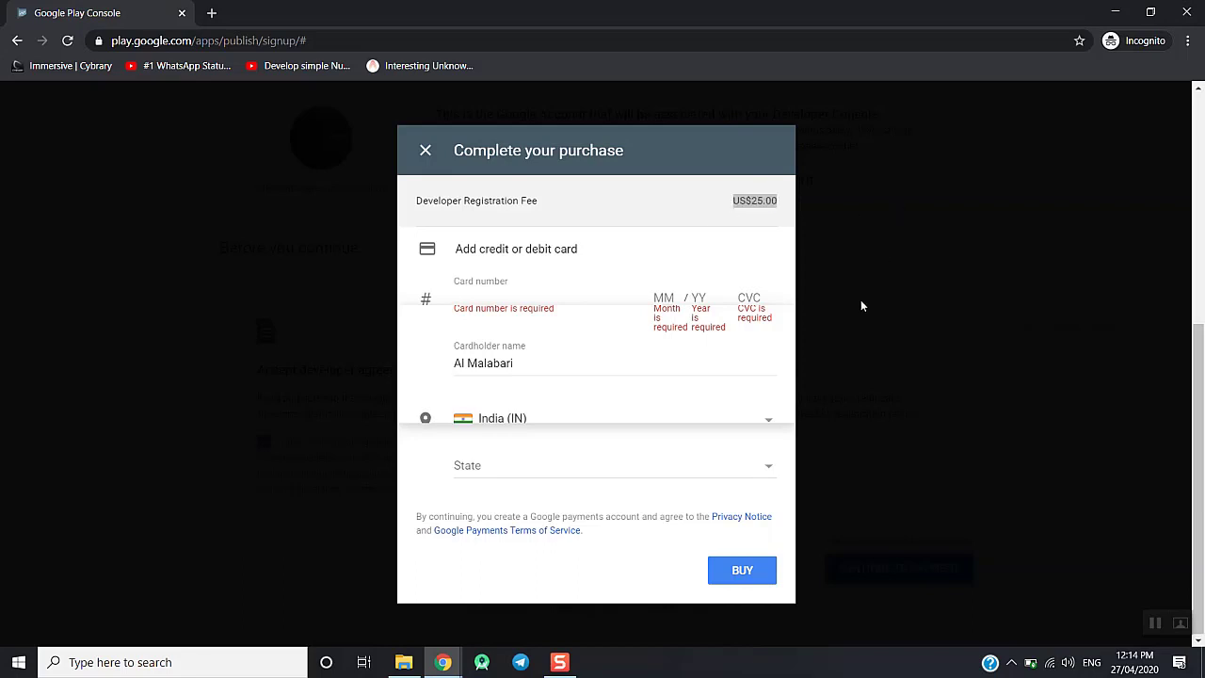
pyautogui.click(425, 154)
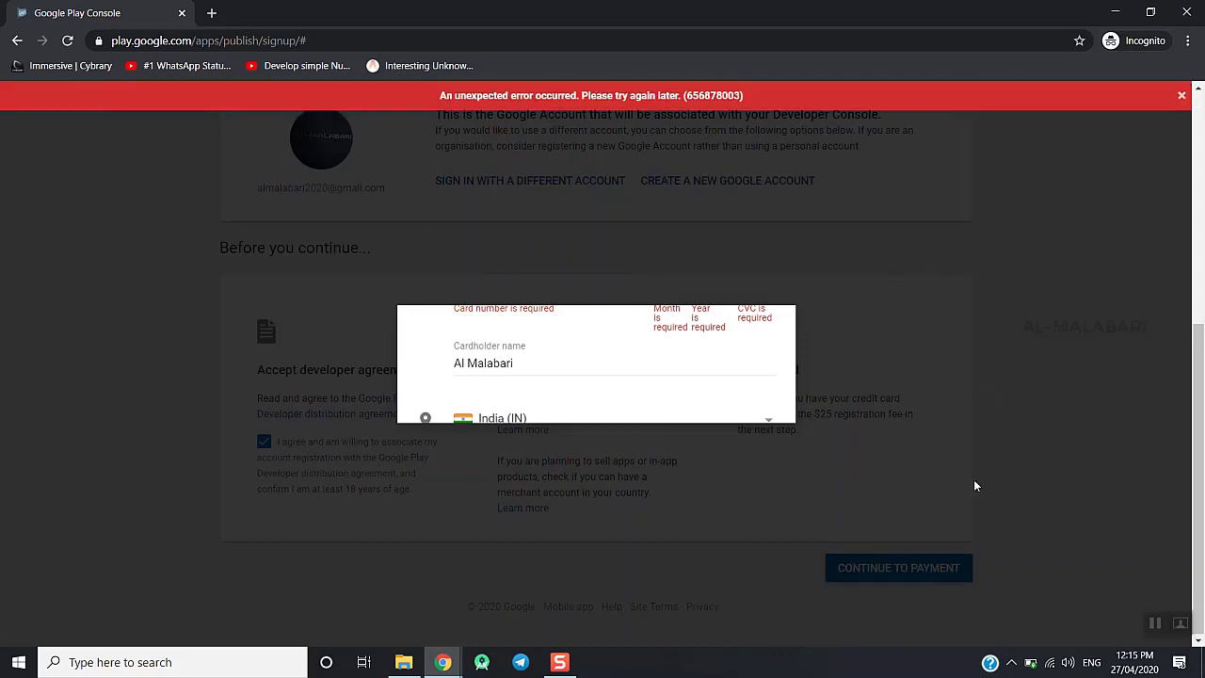
pyautogui.click(1186, 12)
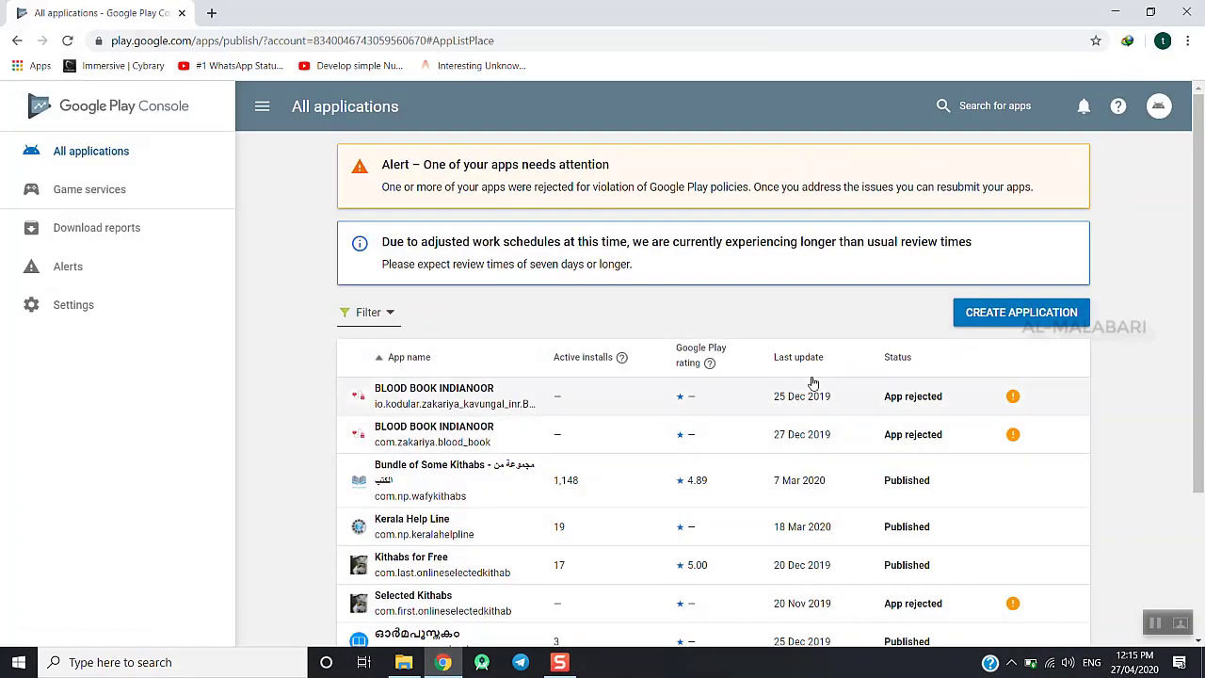
# Start creating a new application, keeping English (United Kingdom) – en-GB as the default language
pyautogui.moveTo(1203, 230); pyautogui.dragTo(1200, 279)
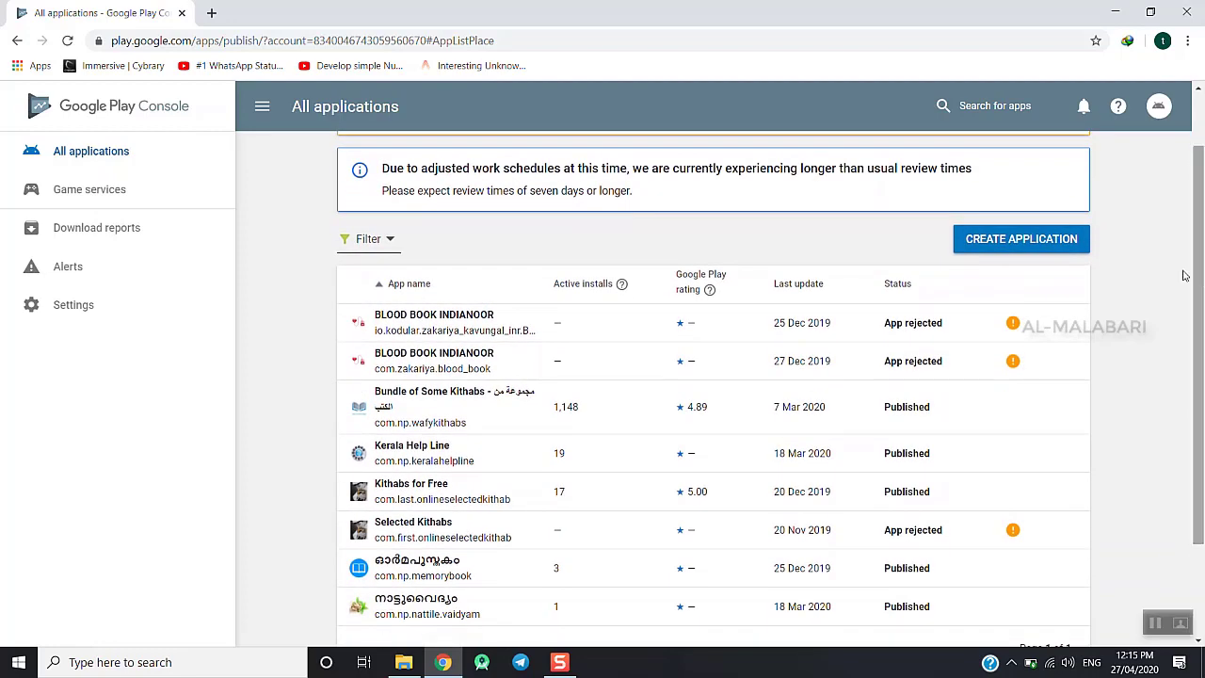
pyautogui.click(1060, 246)
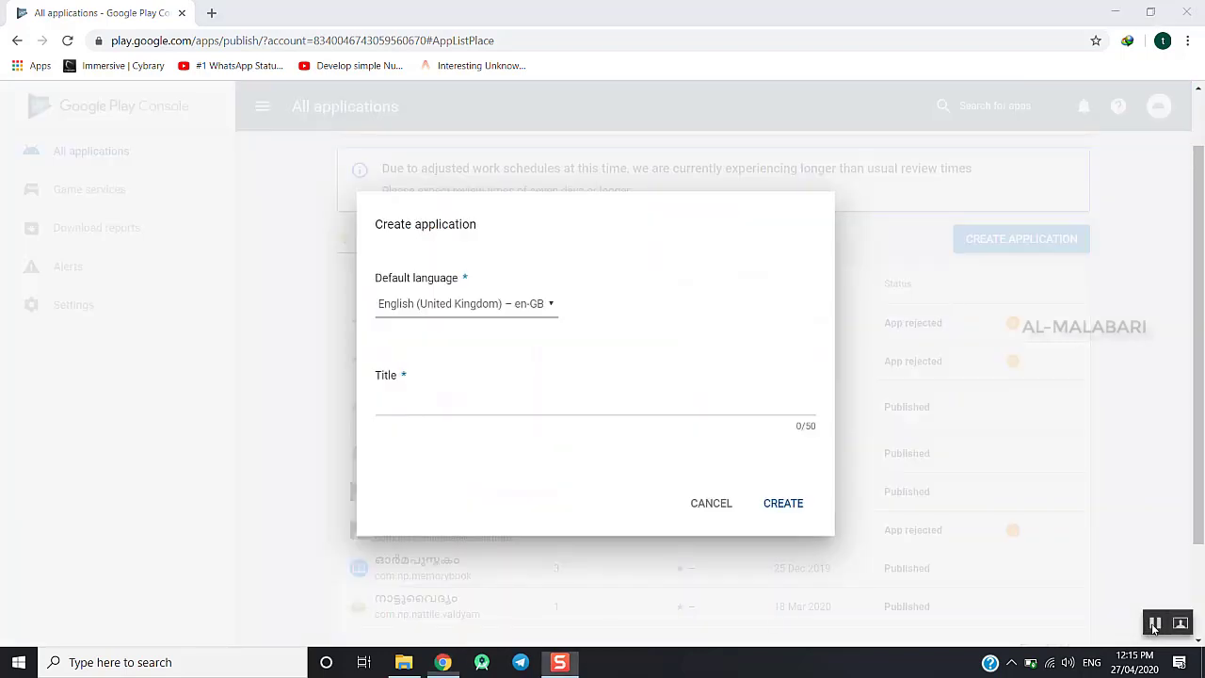
pyautogui.click(564, 401)
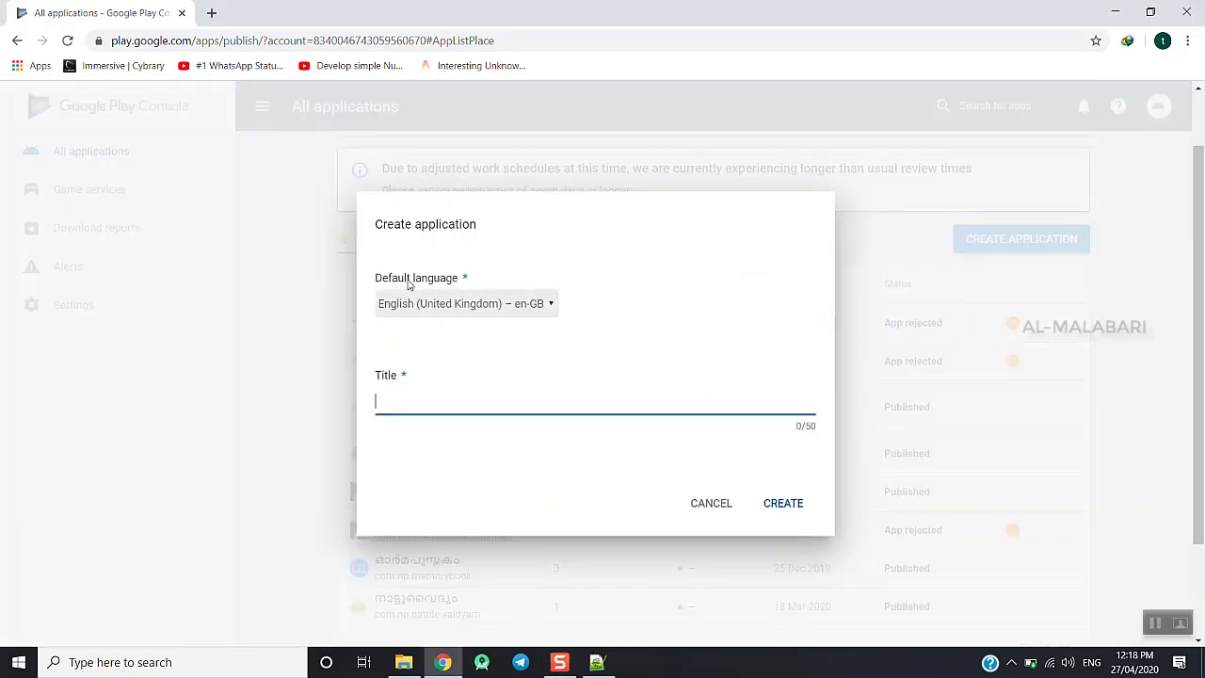
pyautogui.click(543, 304)
pyautogui.click(540, 304)
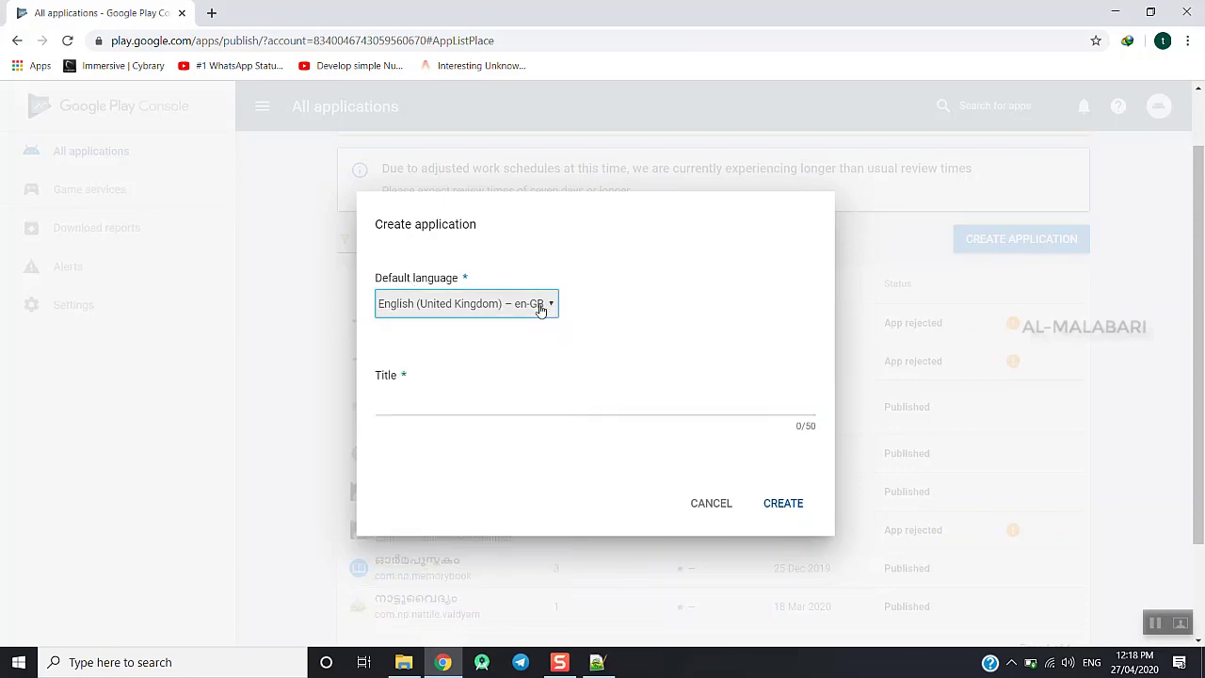
pyautogui.click(468, 404)
# Copy the title "Digital Counter" from the Notepad++ notes into the application's title and create the application
pyautogui.click(596, 661)
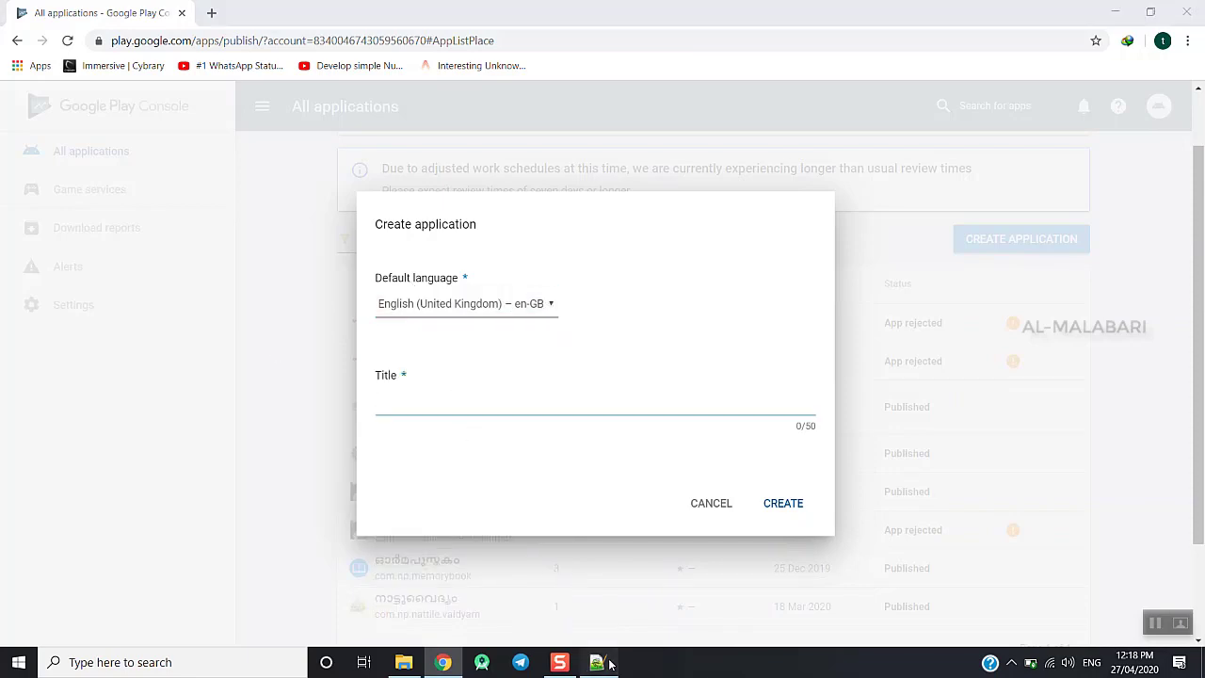
pyautogui.tripleClick(88, 83)
pyautogui.hotkey('ctrl', 'c')
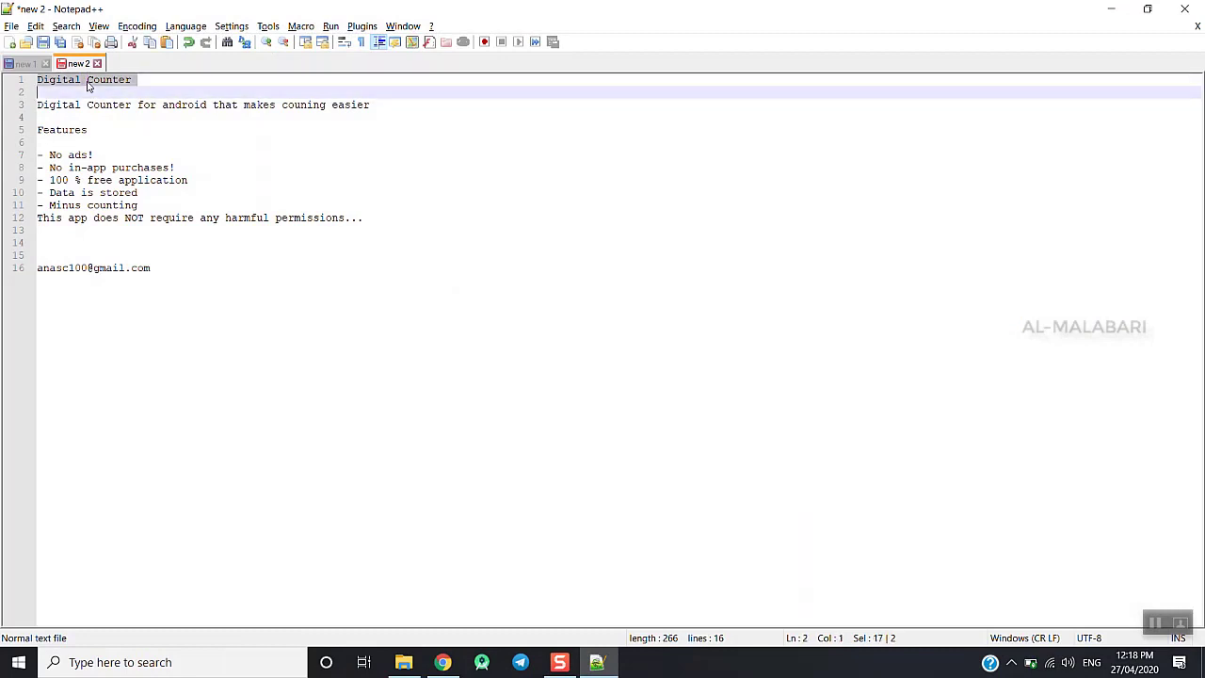
pyautogui.hotkey('alt', 'Tab')
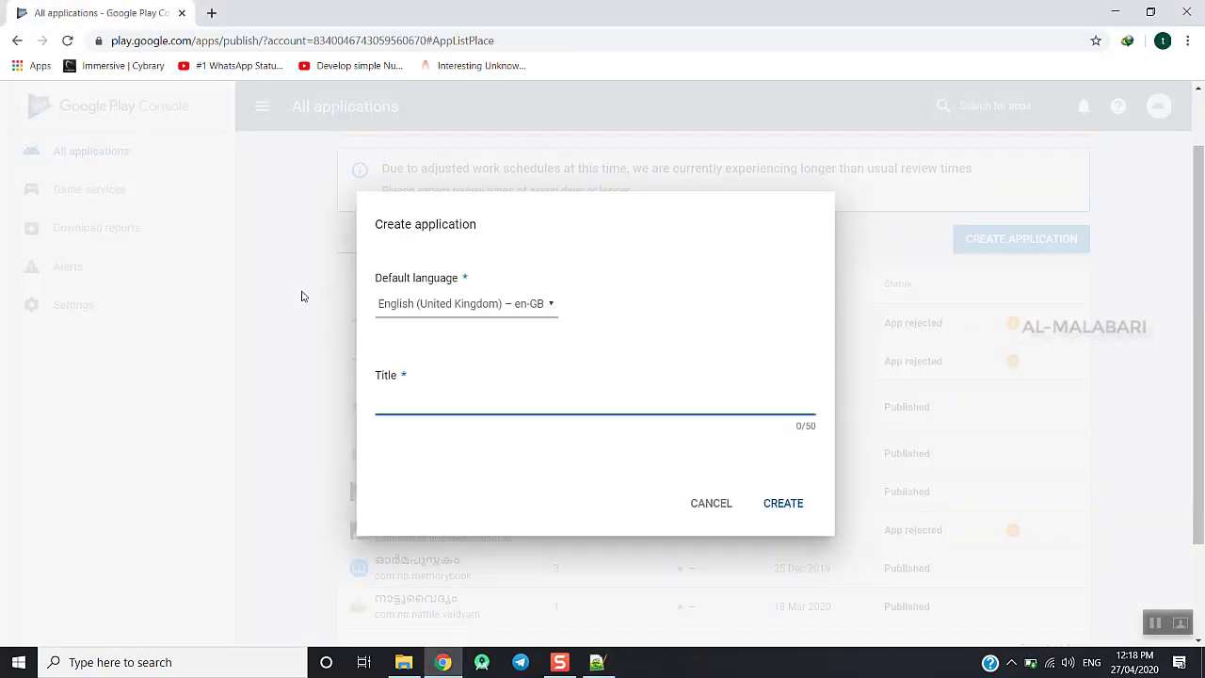
pyautogui.hotkey('ctrl', 'v')
pyautogui.click(795, 515)
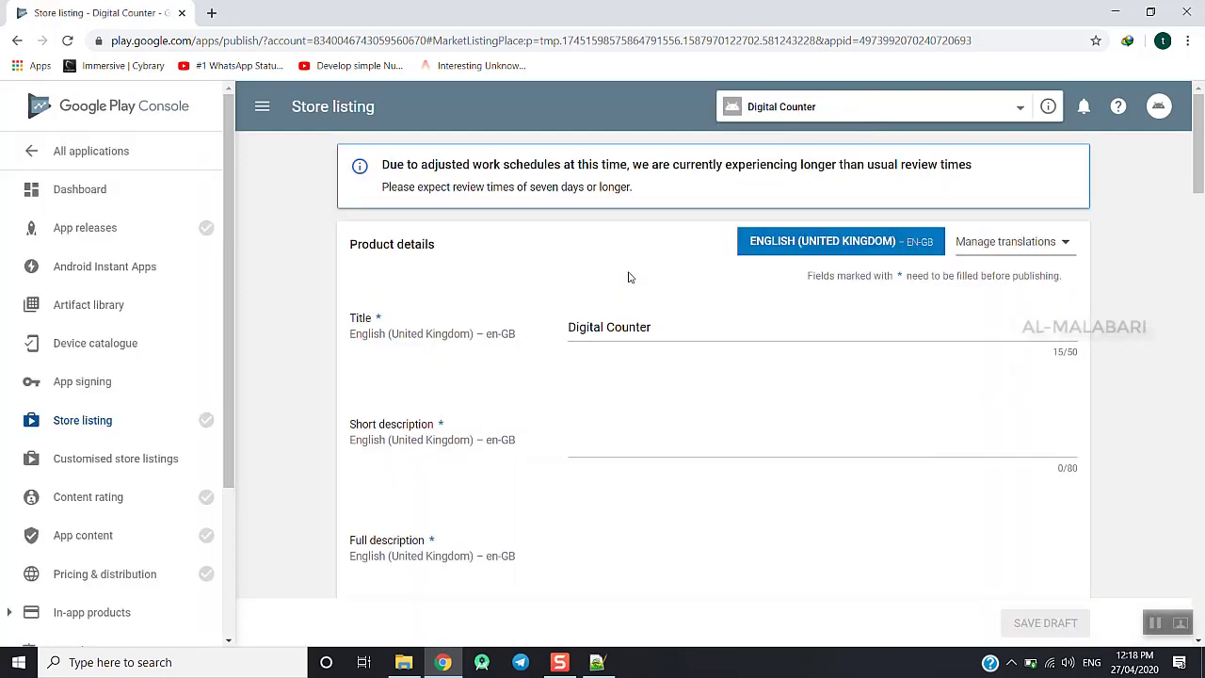
# Fill the short description with "Digital Counter for android that makes couning easier", copied from the Notepad++ notes
pyautogui.moveTo(571, 329); pyautogui.dragTo(660, 329)
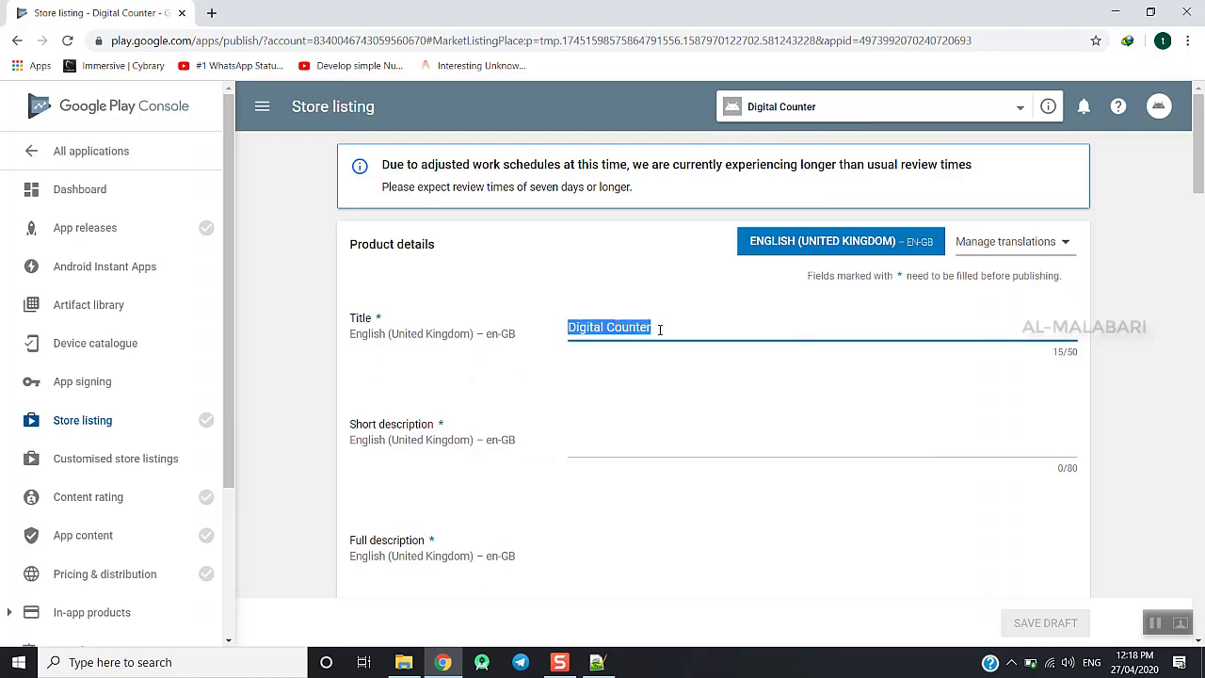
pyautogui.click(664, 417)
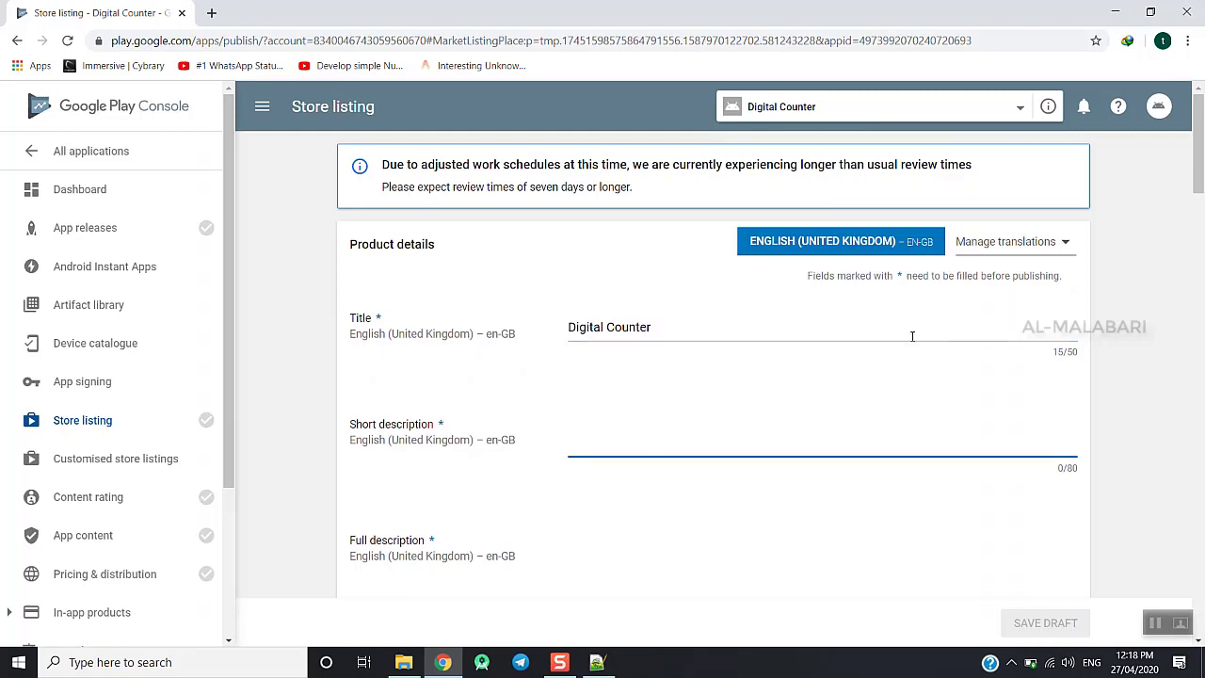
pyautogui.scroll(-3, 1201, 105)
pyautogui.scroll(1, 1201, 105)
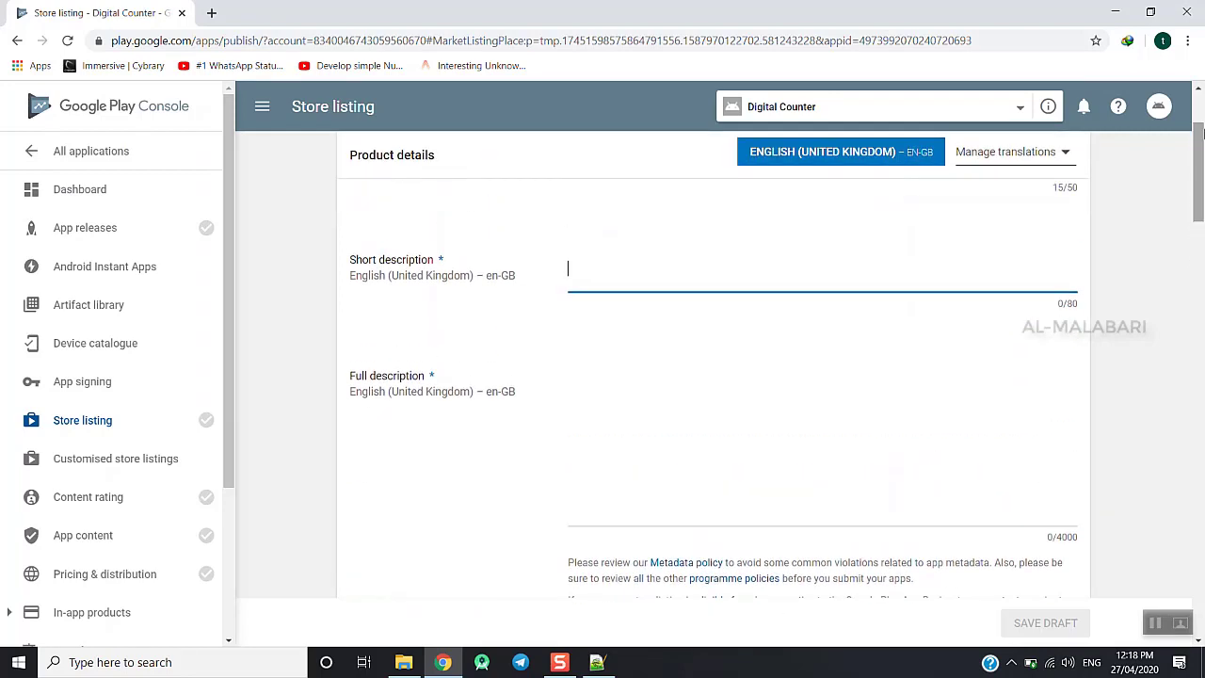
pyautogui.hotkey('alt', 'Tab')
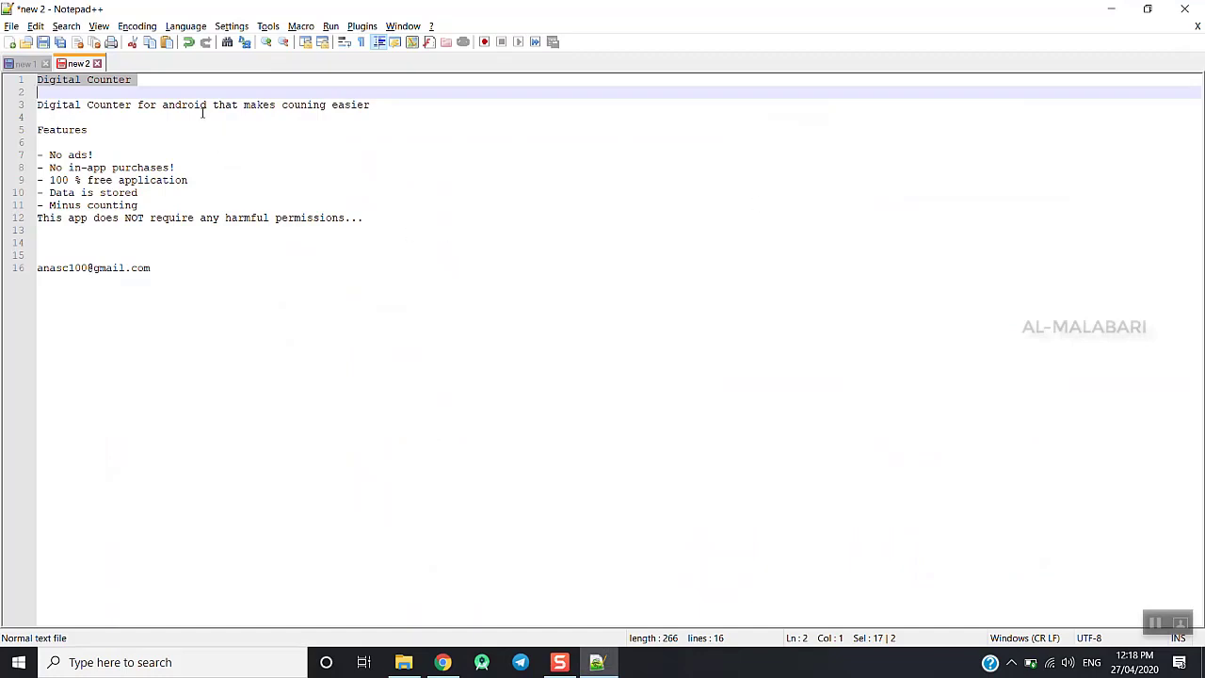
pyautogui.tripleClick(202, 109)
pyautogui.hotkey('ctrl', 'c')
pyautogui.hotkey('alt', 'Tab')
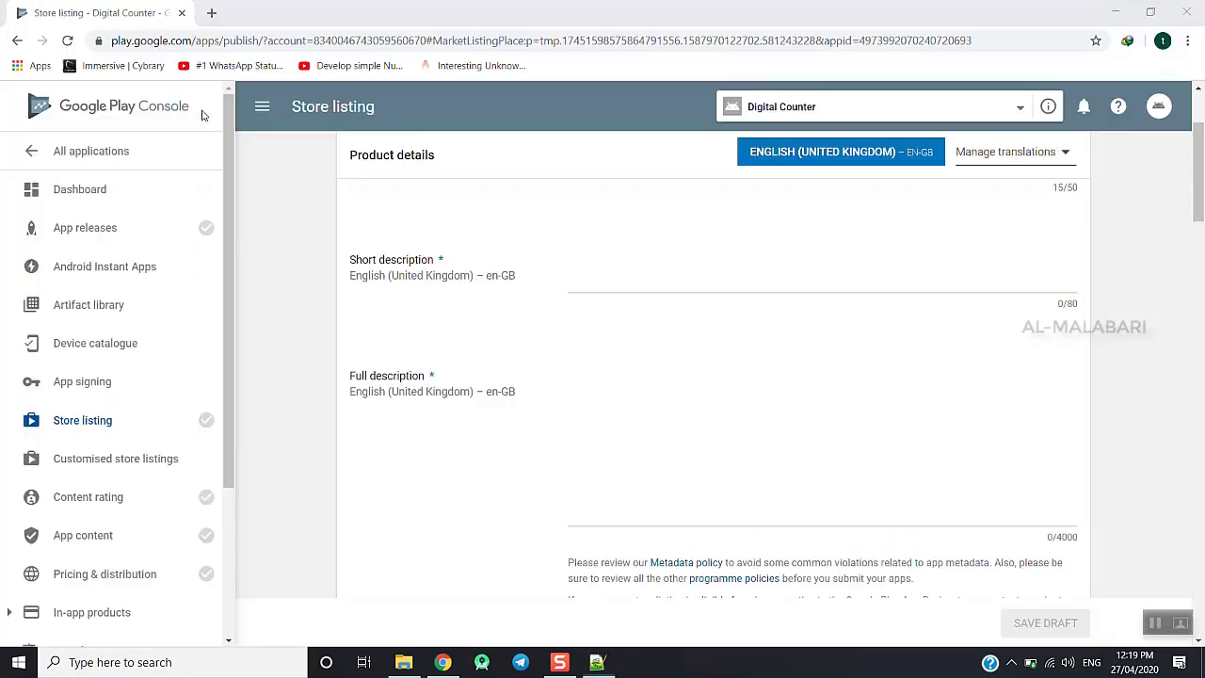
pyautogui.hotkey('ctrl', 'v')
pyautogui.press('Tab')
# Copy the Features list and permissions sentence from Notepad++ into the full description, adding a blank line before the permissions sentence
pyautogui.hotkey('alt', 'Tab')
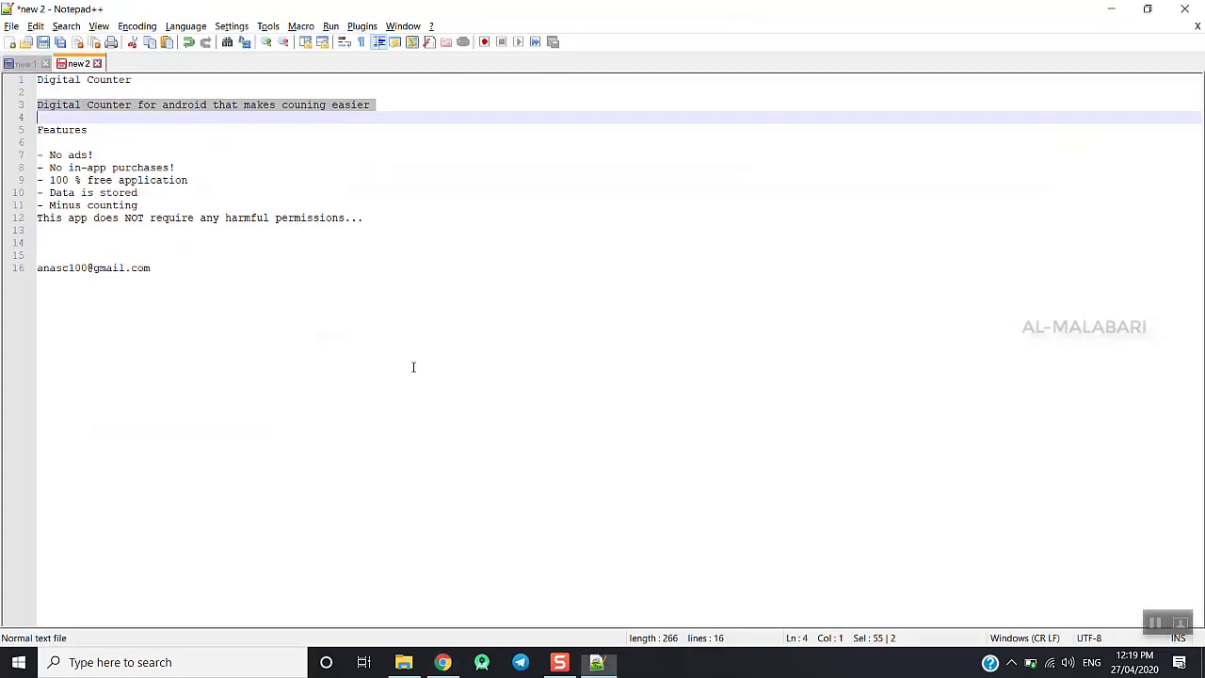
pyautogui.moveTo(40, 129); pyautogui.dragTo(477, 219)
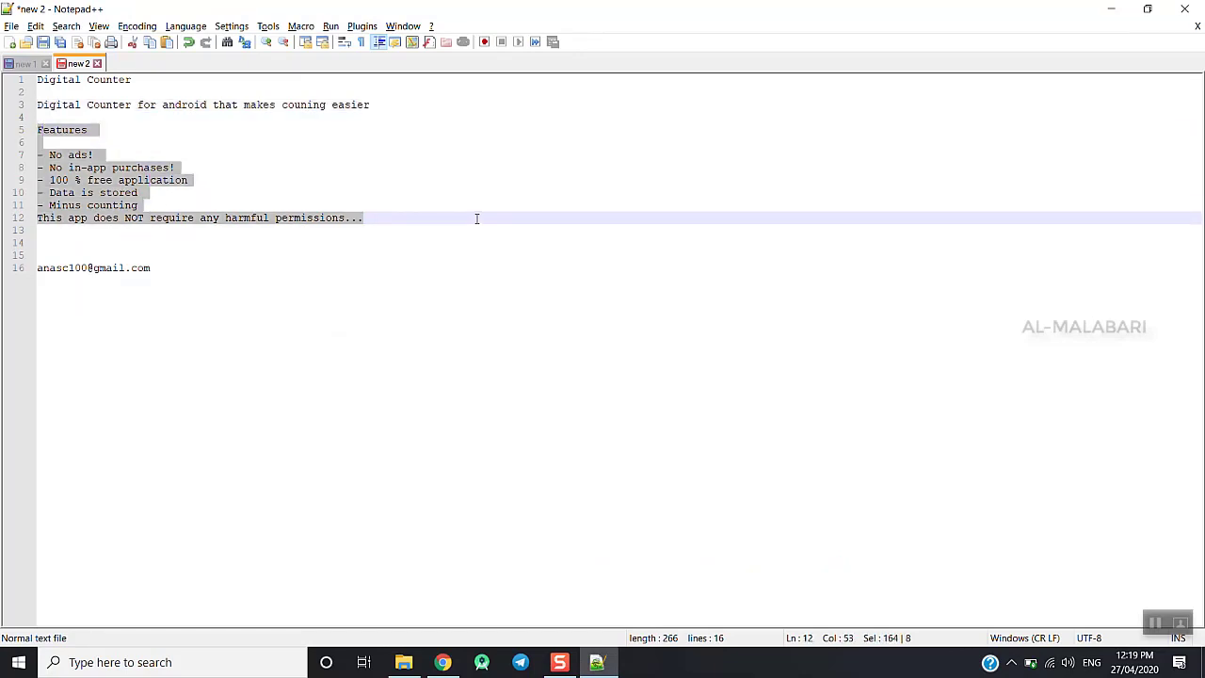
pyautogui.hotkey('ctrl', 'c')
pyautogui.hotkey('alt', 'Tab')
pyautogui.click(677, 424)
pyautogui.hotkey('ctrl', 'v')
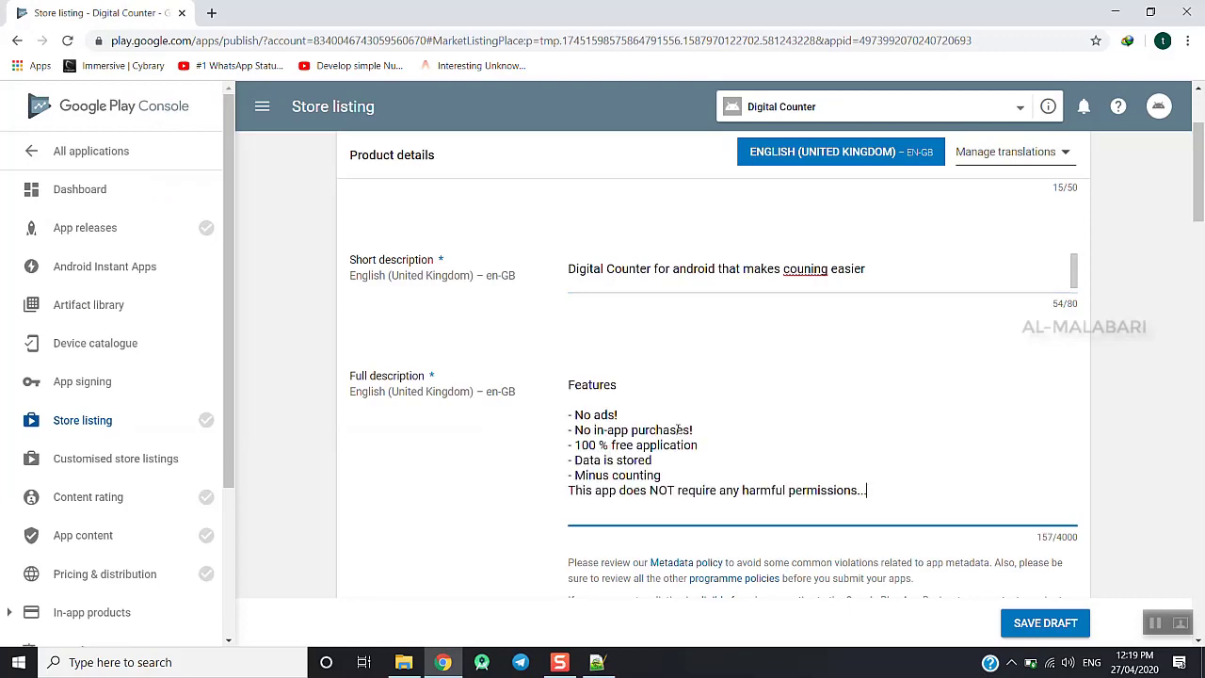
pyautogui.press('Return')
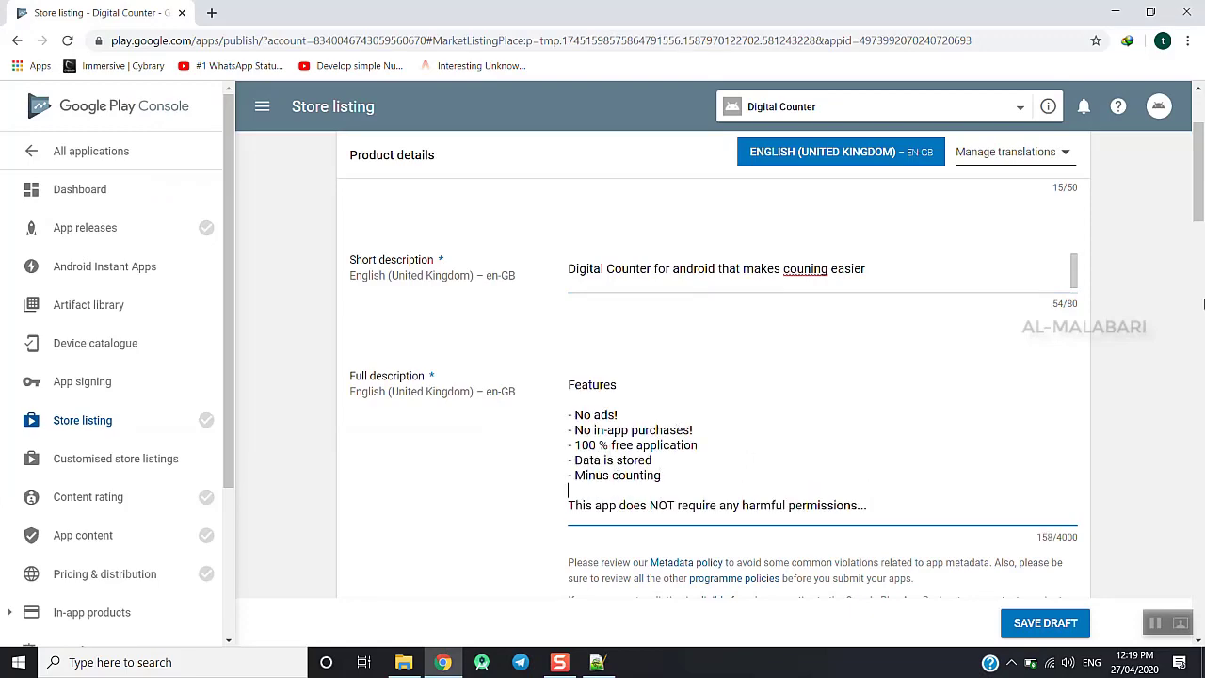
pyautogui.click(1203, 304)
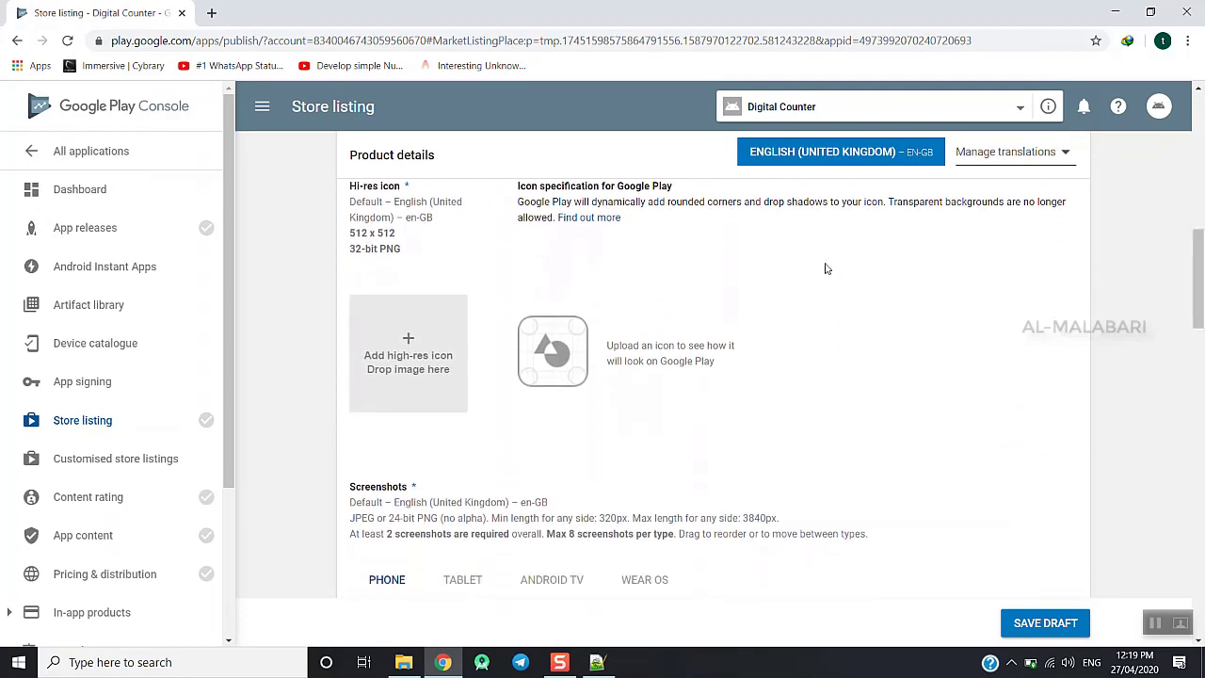
# Upload photo_2020-04-26_18-40-32, the counter image in the app's desktop folder, as the hi-res icon
pyautogui.click(448, 331)
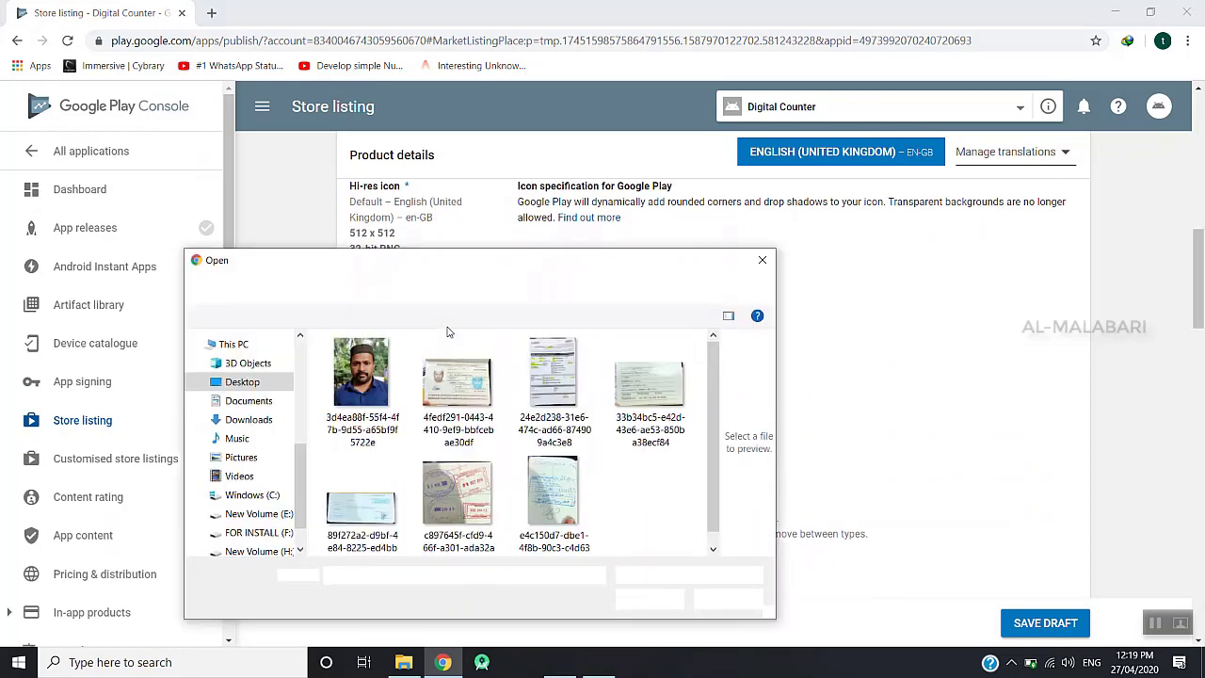
pyautogui.click(358, 290)
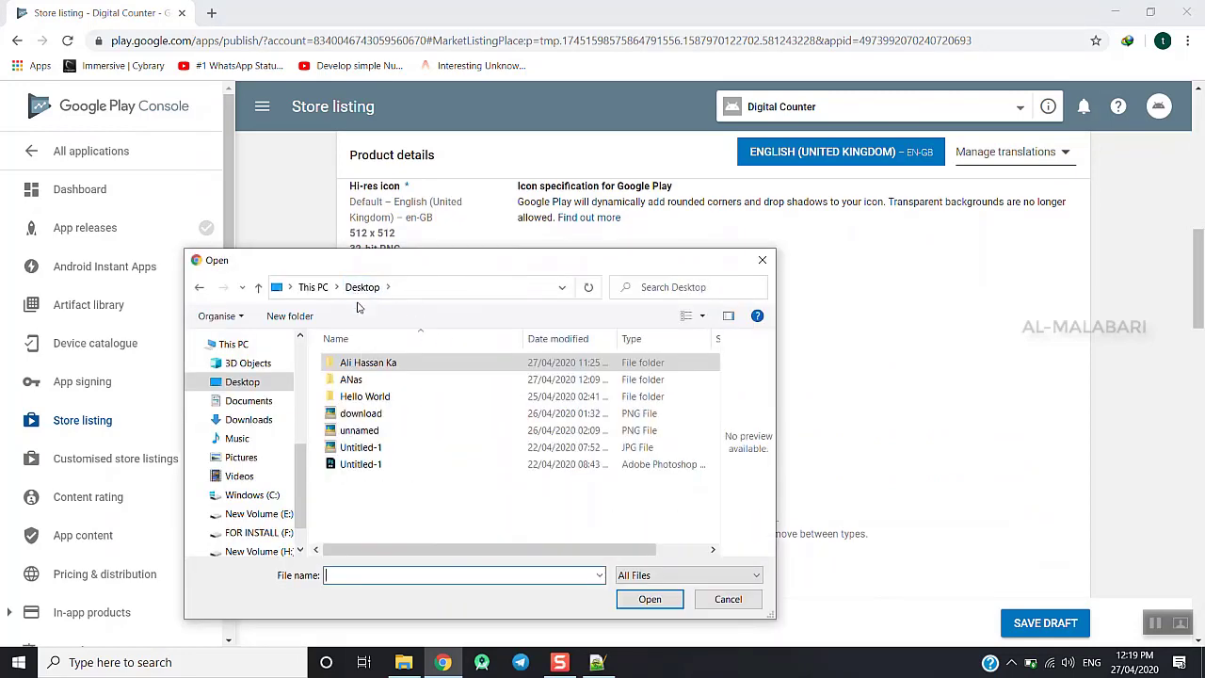
pyautogui.doubleClick(353, 379)
pyautogui.click(584, 386)
pyautogui.doubleClick(584, 386)
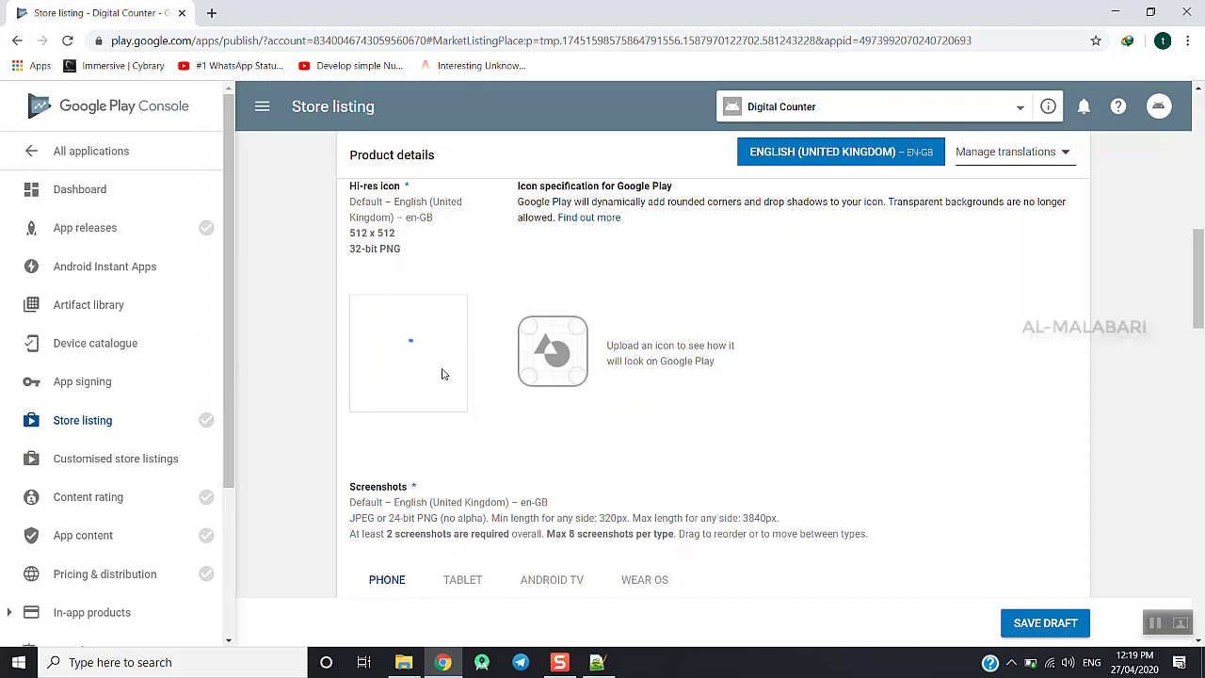
# Add the image photo_2020-04-26_18-54-27 as a phone screenshot in the store listing
pyautogui.moveTo(1199, 317); pyautogui.dragTo(1198, 381)
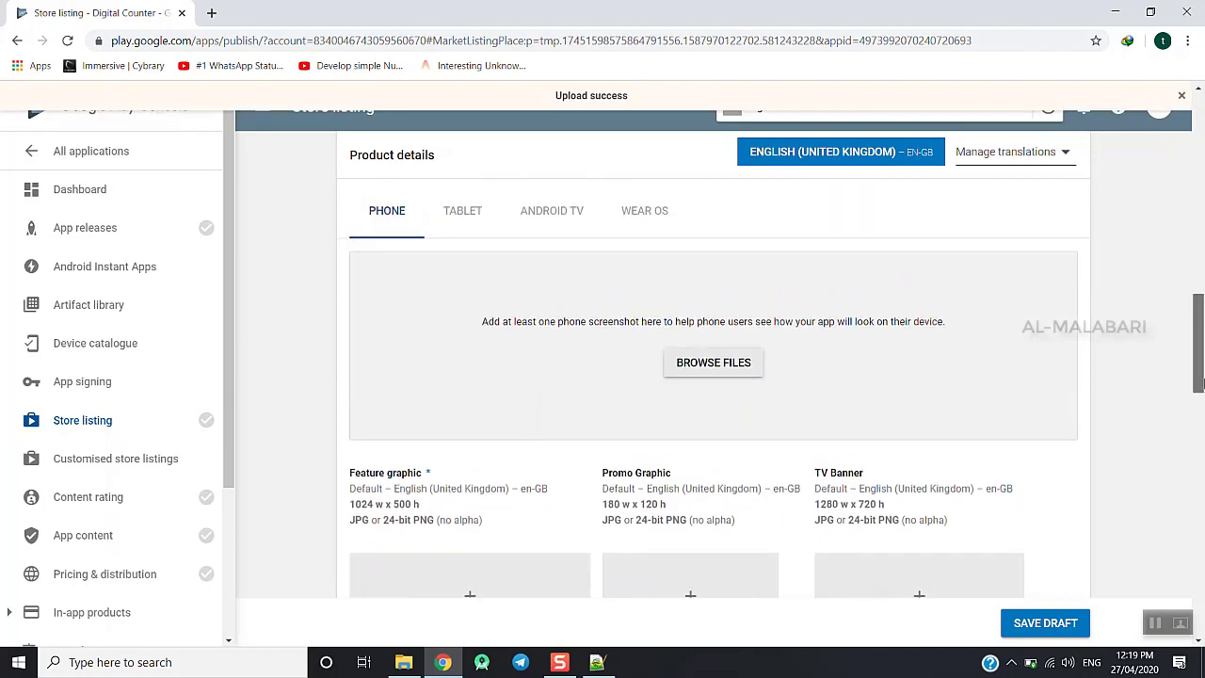
pyautogui.click(750, 369)
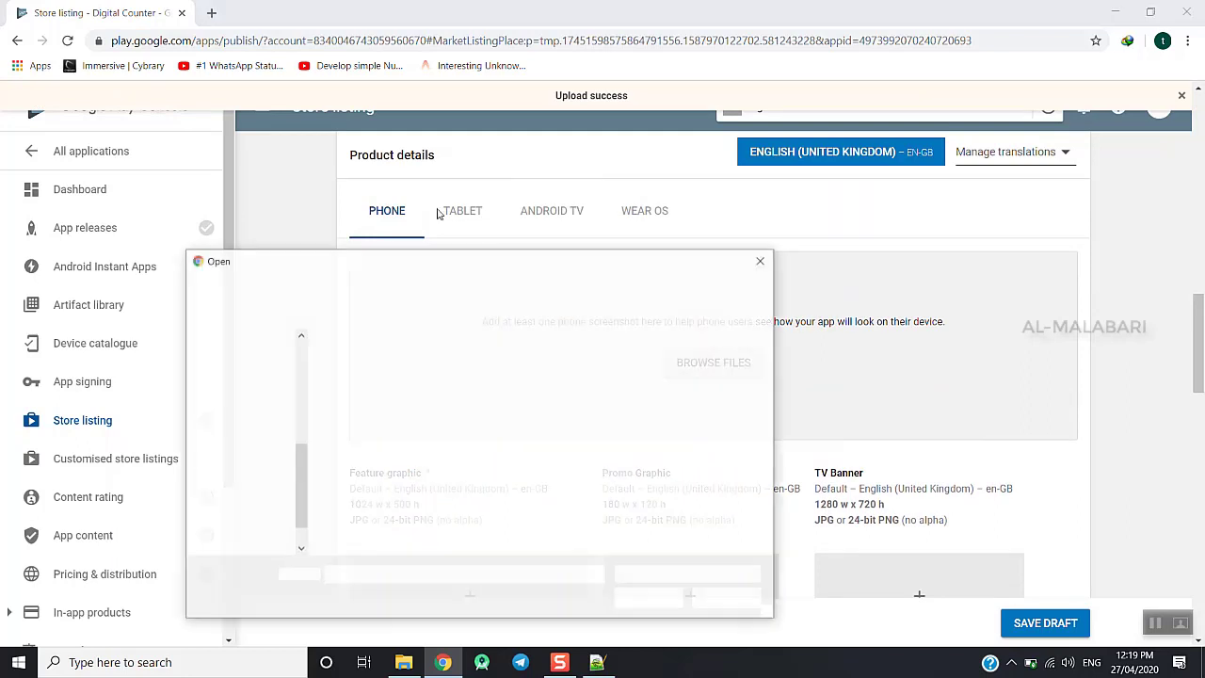
pyautogui.press('Escape')
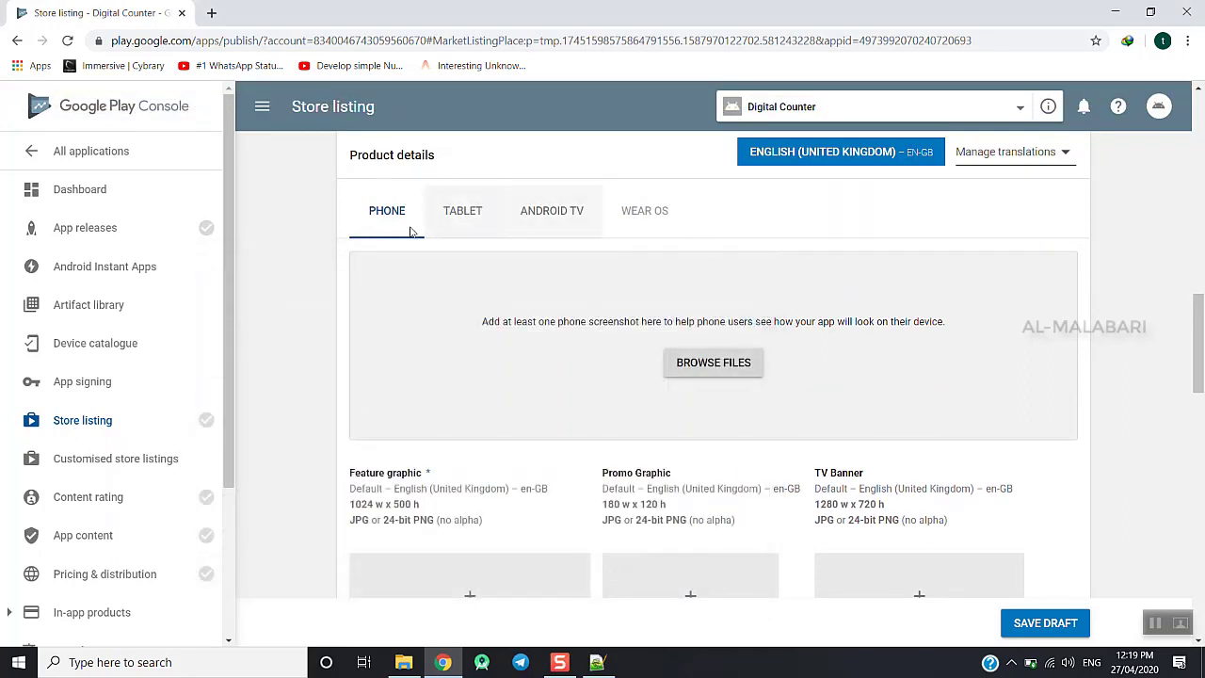
pyautogui.click(728, 361)
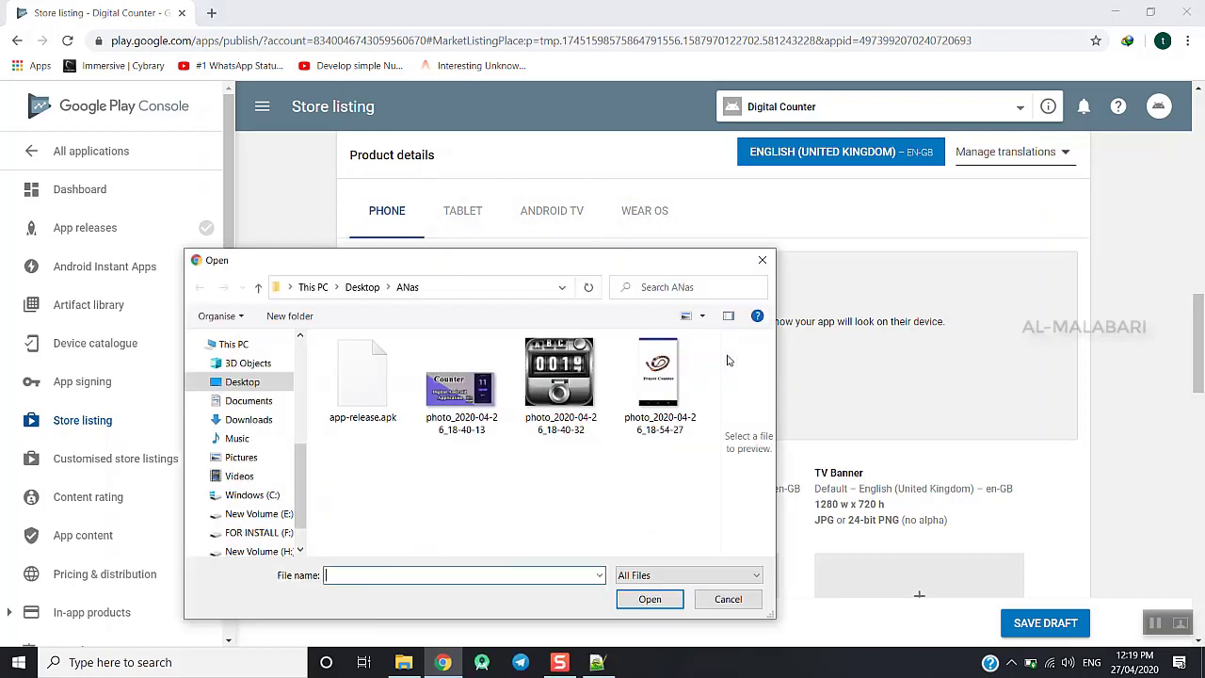
pyautogui.click(650, 379)
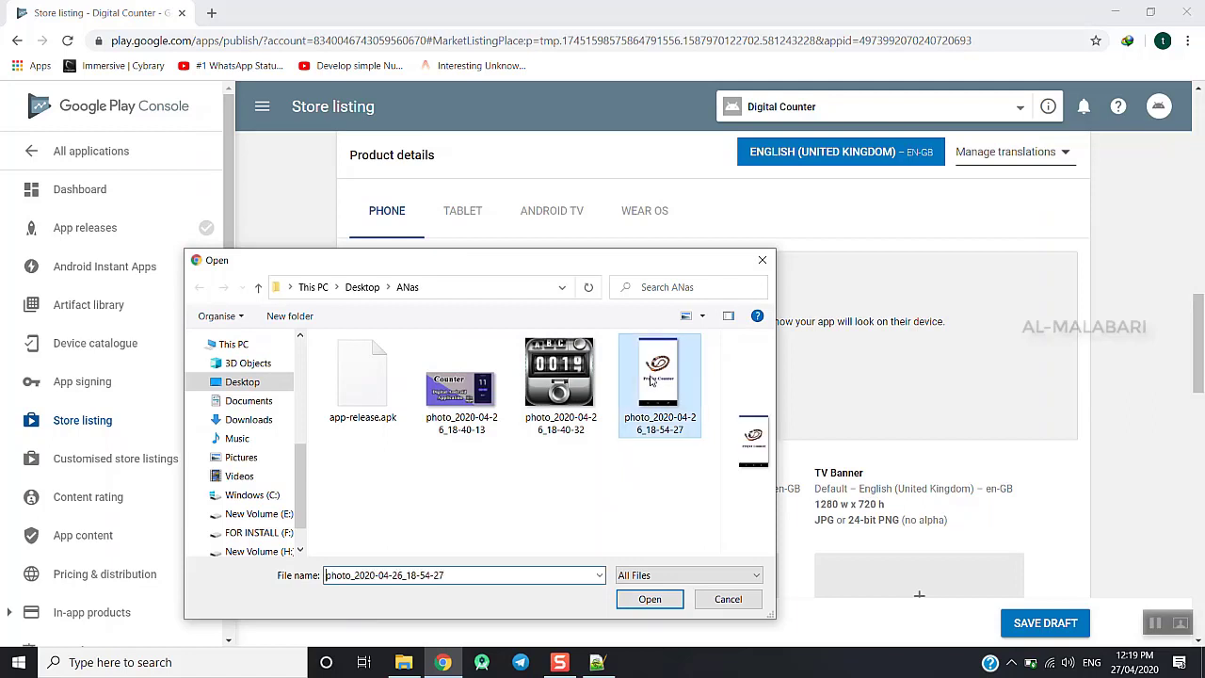
pyautogui.doubleClick(649, 379)
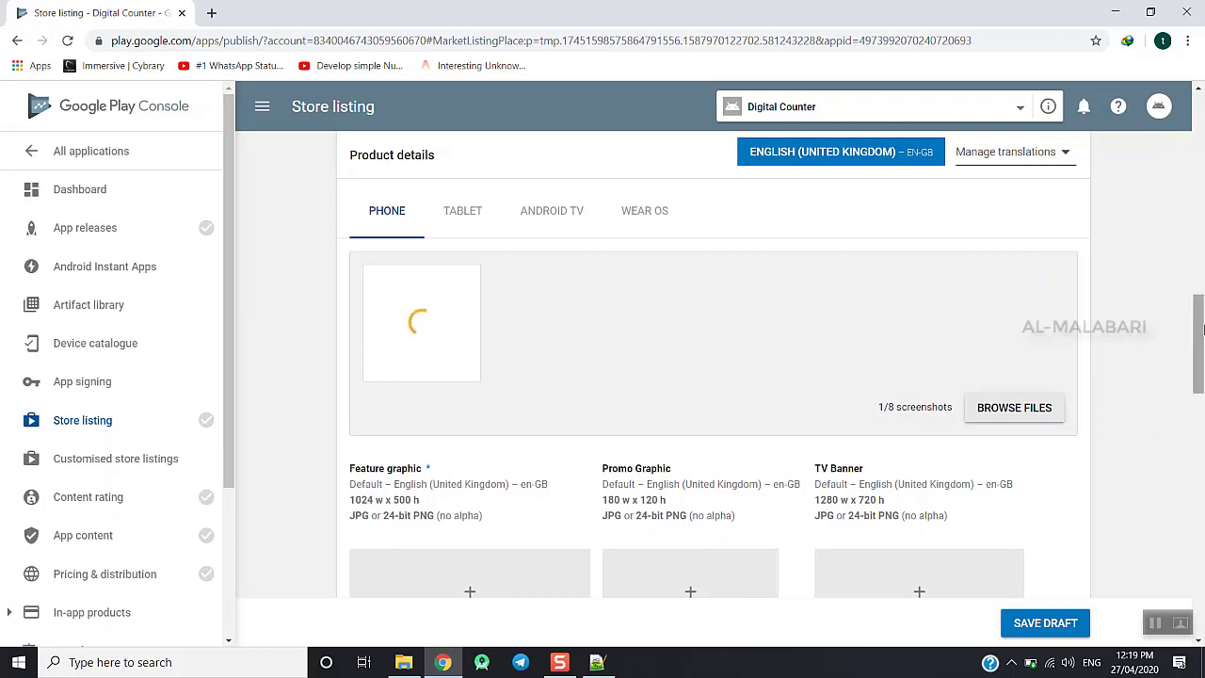
# Upload the banner image photo_2020-04-26_18-40-13 as the feature graphic, leaving the promo graphic and TV banner empty
pyautogui.moveTo(1199, 388); pyautogui.dragTo(1199, 324)
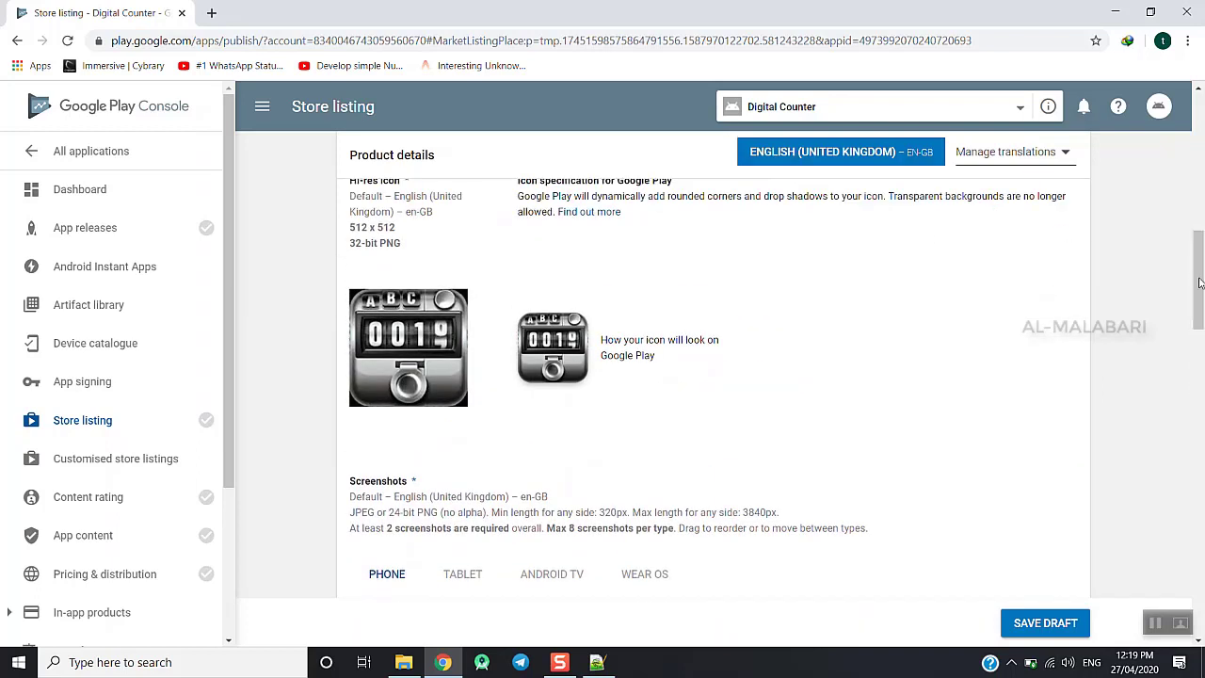
pyautogui.moveTo(1199, 283); pyautogui.dragTo(1202, 354)
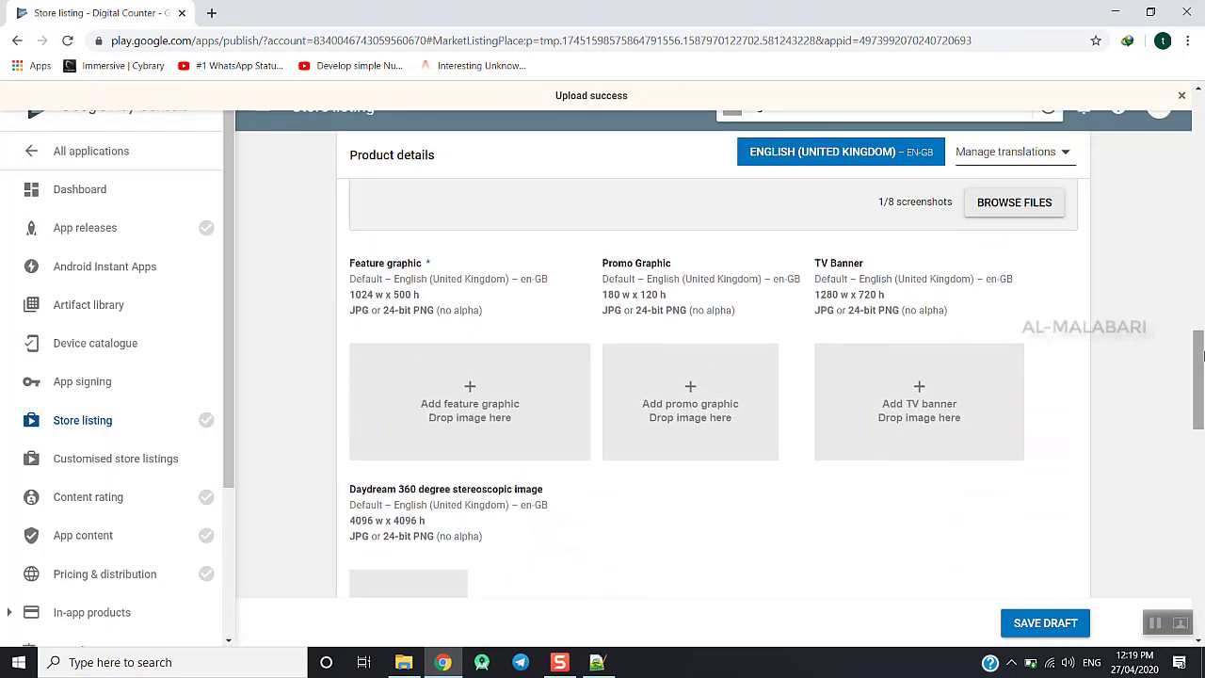
pyautogui.tripleClick(433, 266)
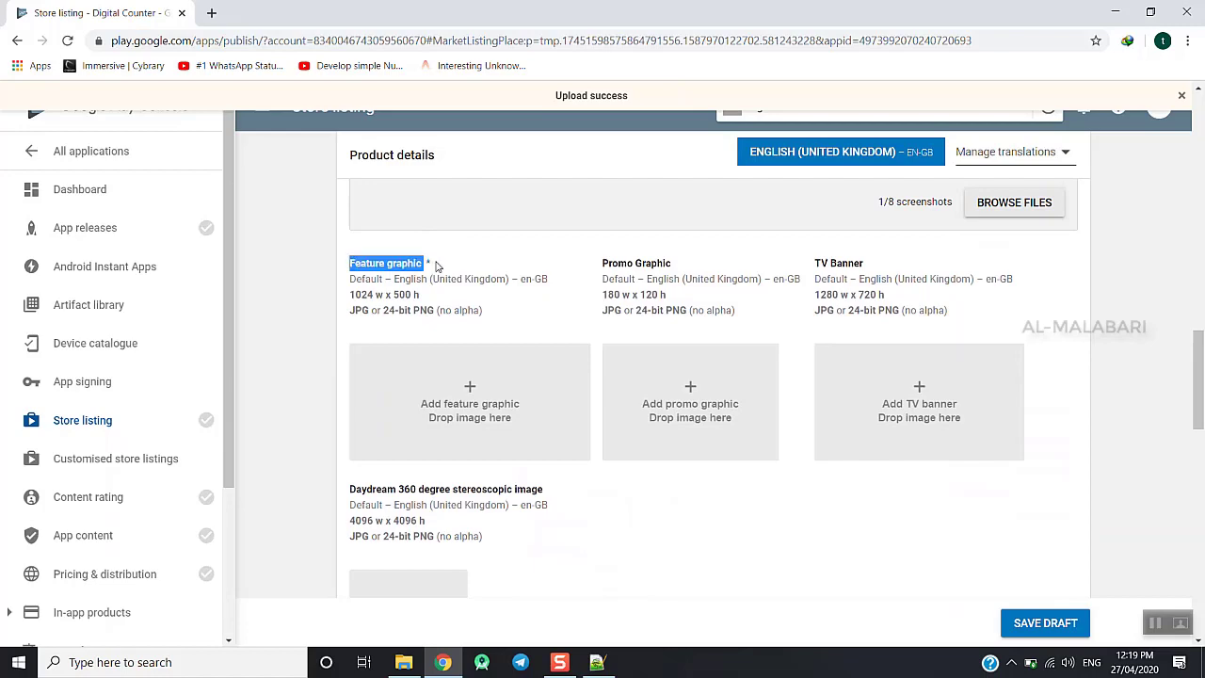
pyautogui.click(466, 393)
pyautogui.doubleClick(451, 386)
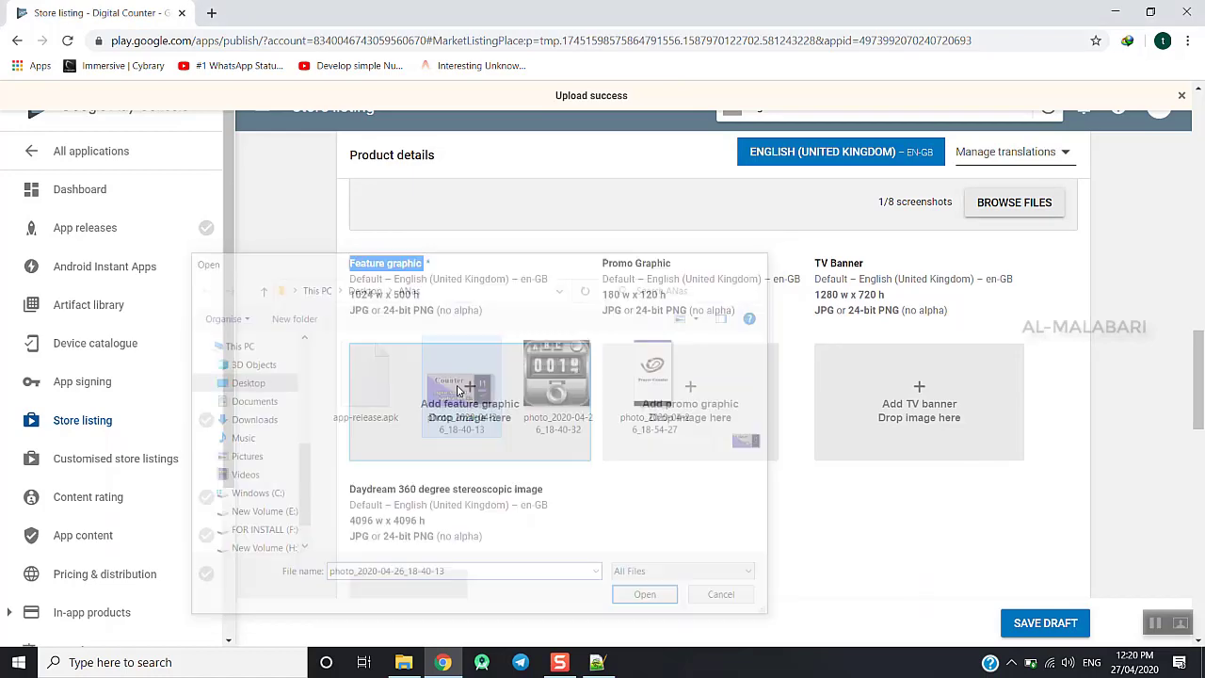
pyautogui.moveTo(346, 299); pyautogui.dragTo(429, 302)
pyautogui.moveTo(355, 313); pyautogui.dragTo(370, 310)
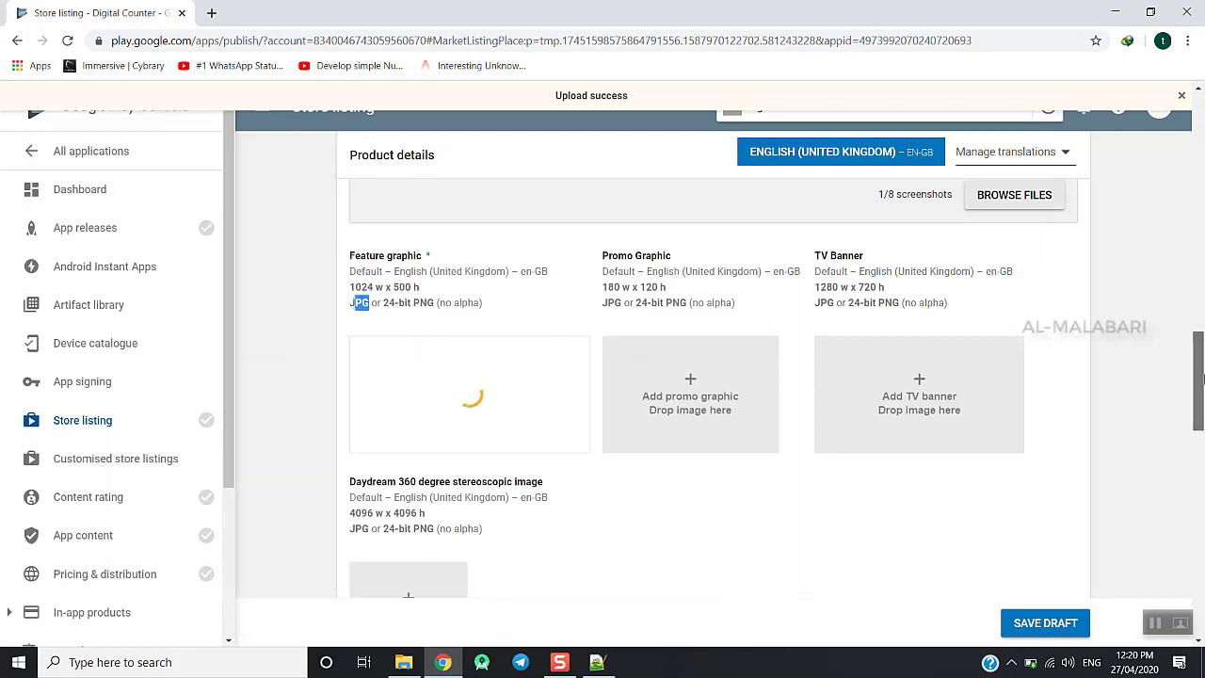
pyautogui.scroll(-3, 1200, 426)
pyautogui.scroll(3, 1200, 425)
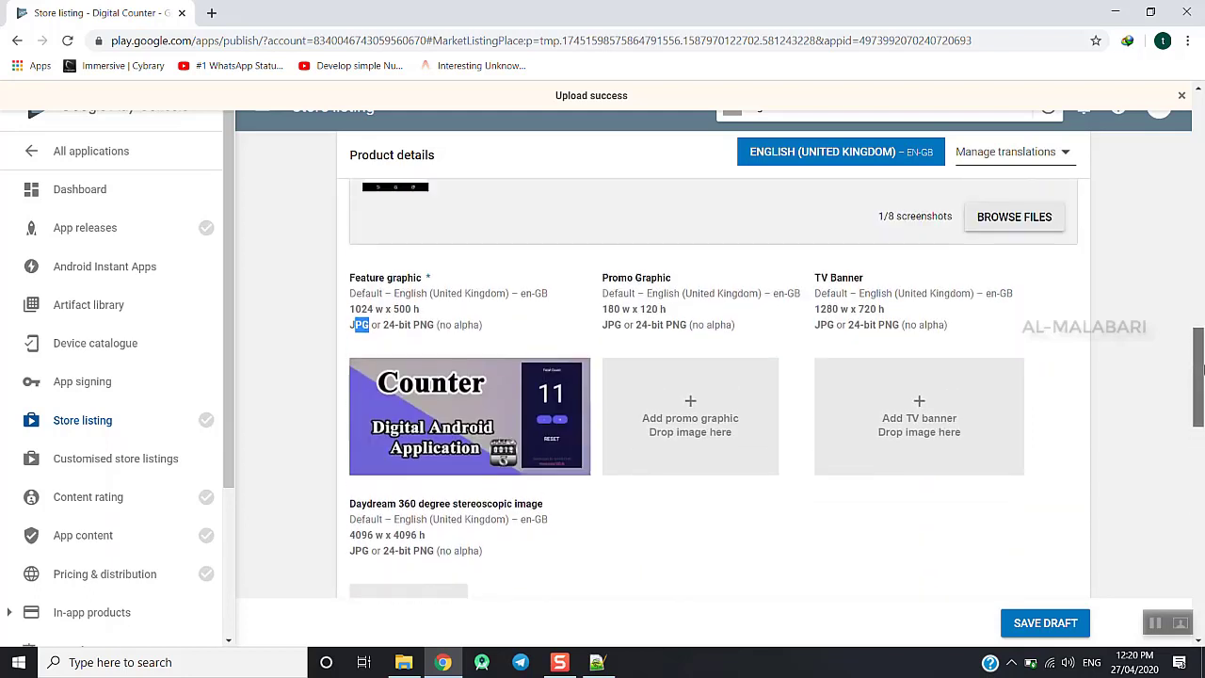
pyautogui.moveTo(636, 323); pyautogui.dragTo(726, 324)
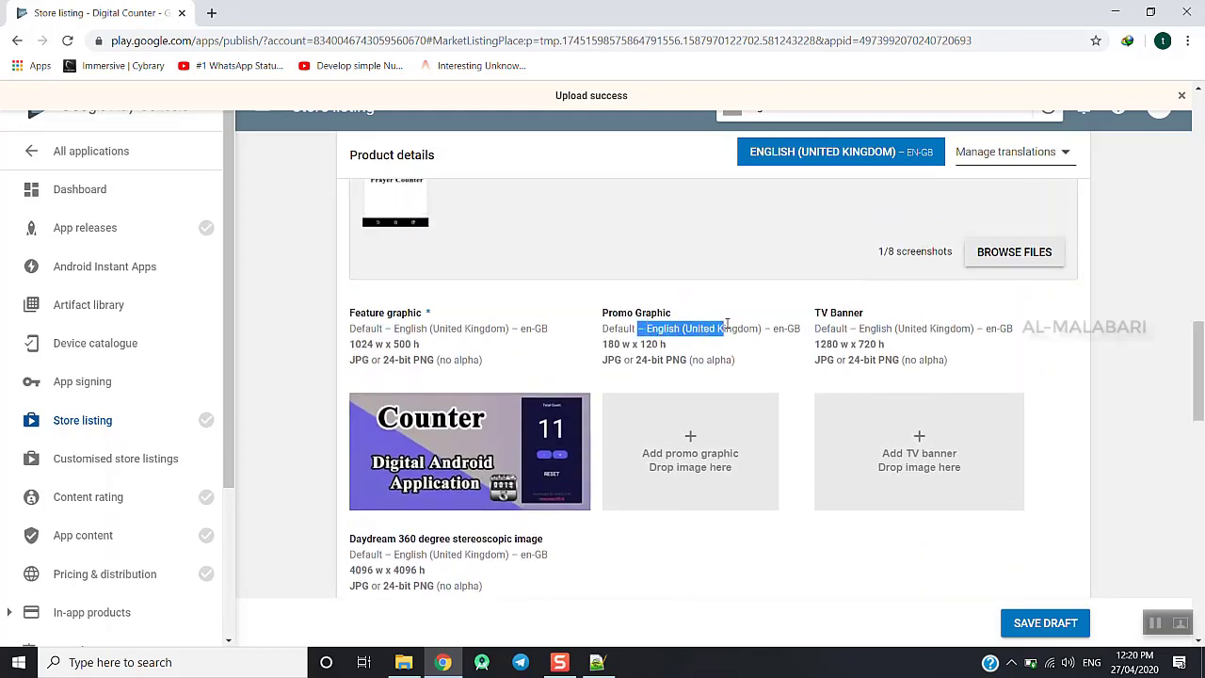
pyautogui.click(859, 313)
# Set the application type to Applications and the category to Entertainment in the Categorisation section
pyautogui.moveTo(1201, 406); pyautogui.dragTo(1201, 499)
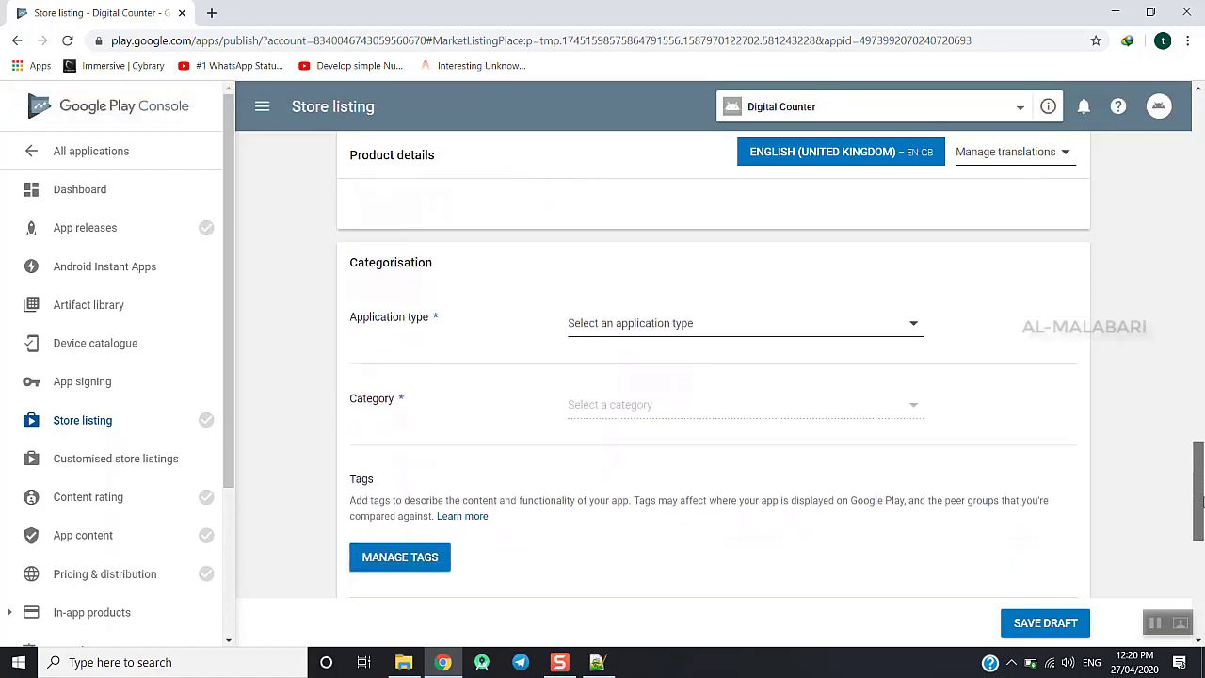
pyautogui.click(837, 330)
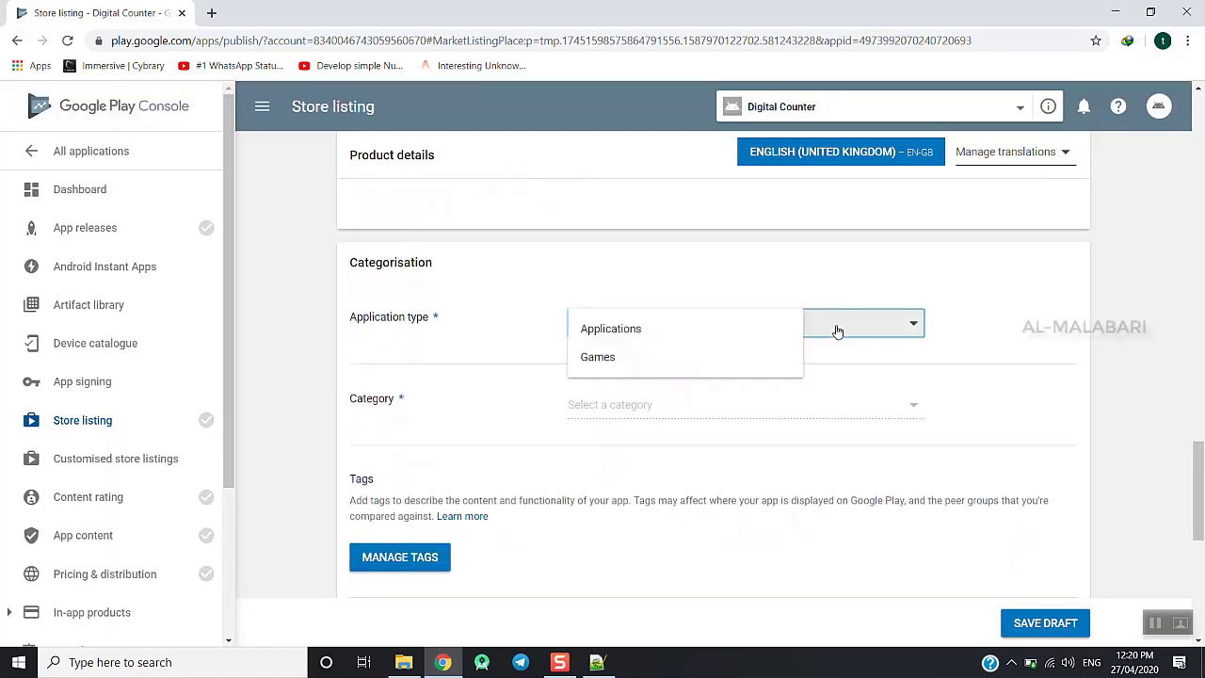
pyautogui.click(744, 329)
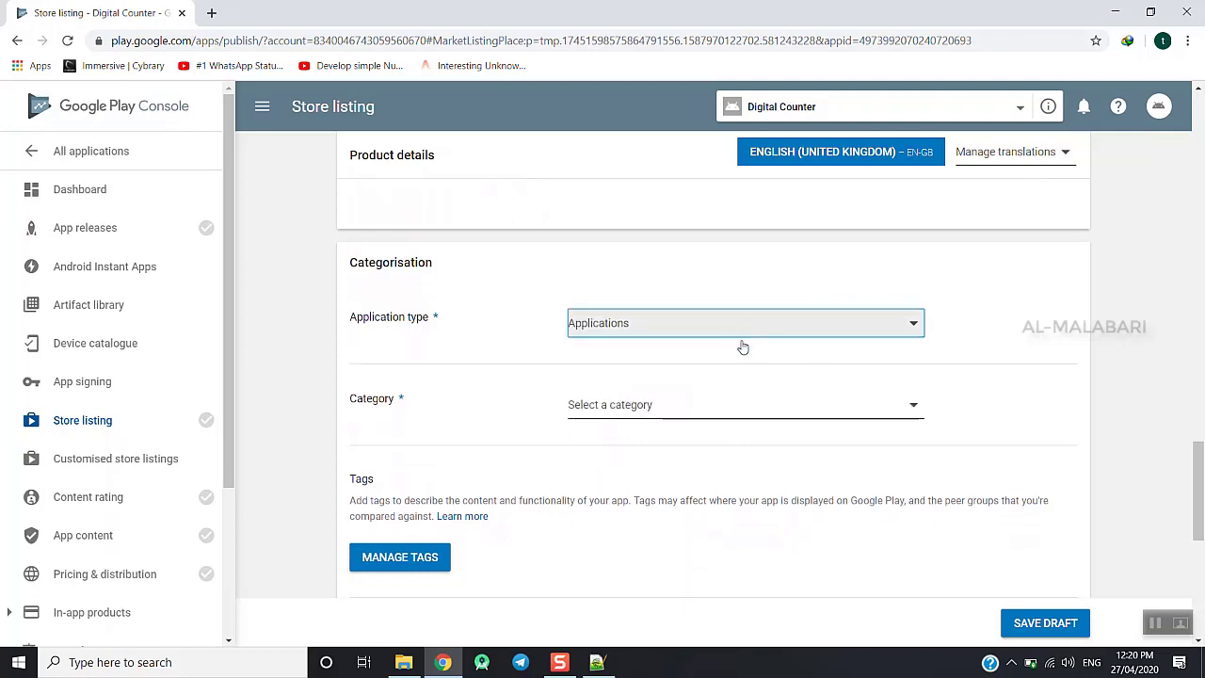
pyautogui.click(673, 405)
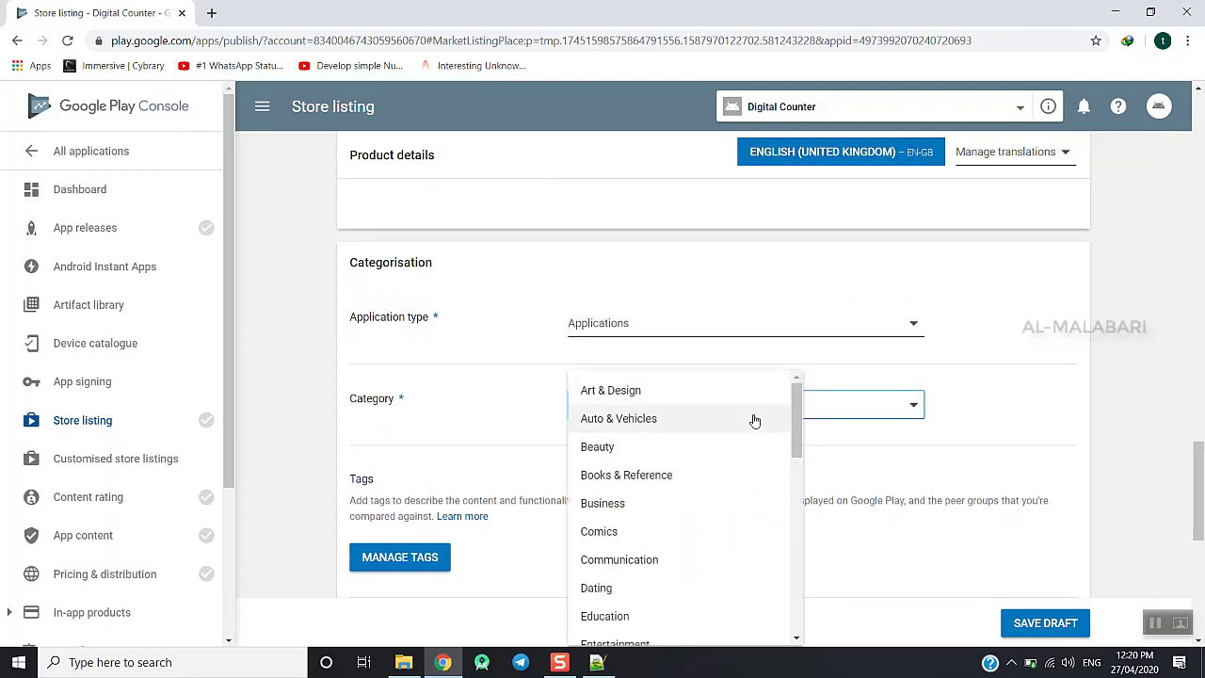
pyautogui.moveTo(794, 395); pyautogui.dragTo(793, 448)
pyautogui.click(708, 470)
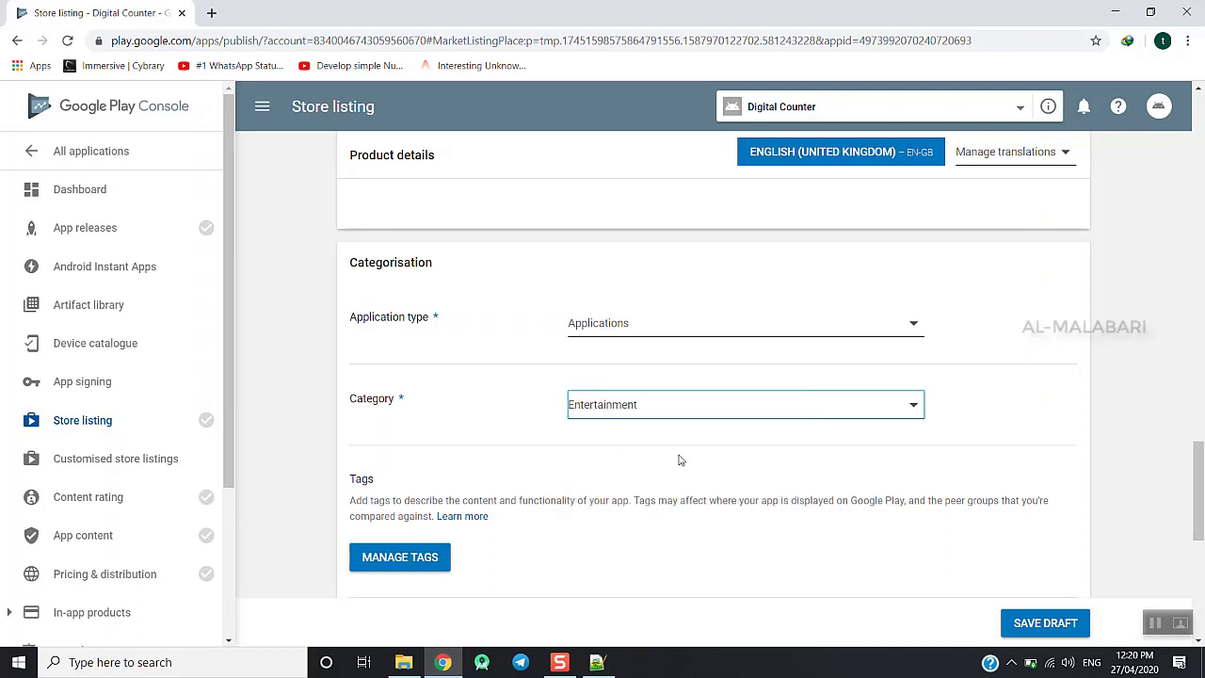
# Fill in the contact e-mail with the address copied from the Notepad++ notes and save the store listing draft
pyautogui.scroll(-3, 1197, 470)
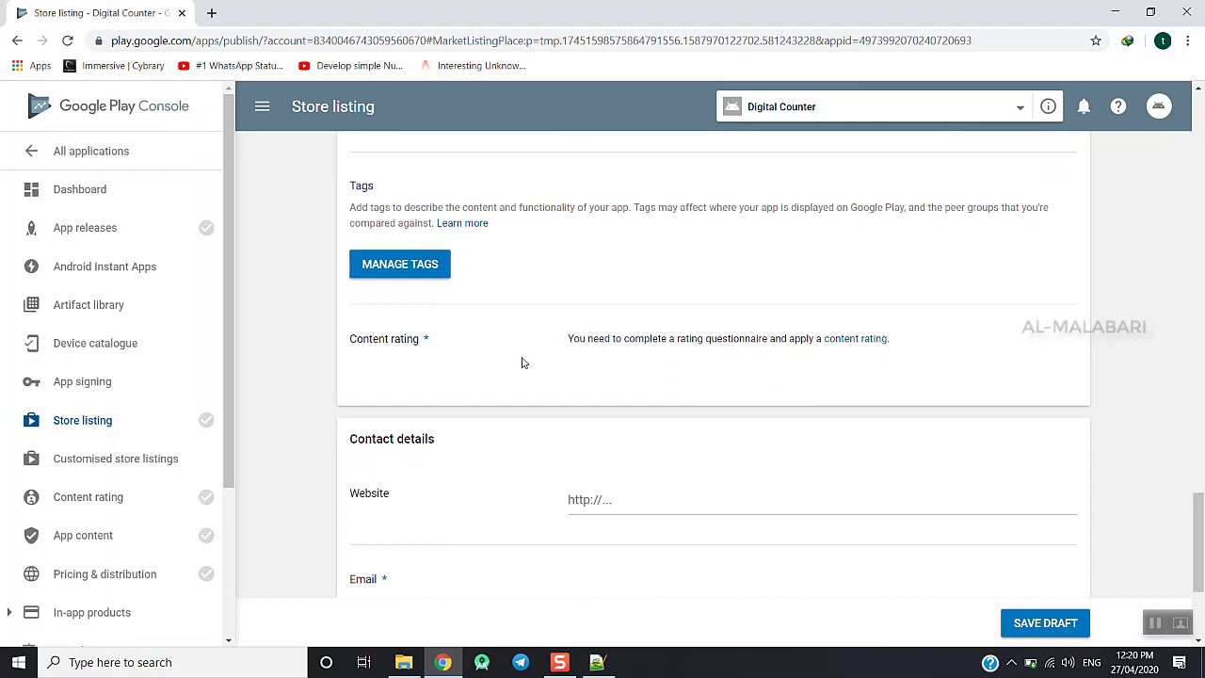
pyautogui.click(688, 506)
pyautogui.scroll(-2, 1189, 533)
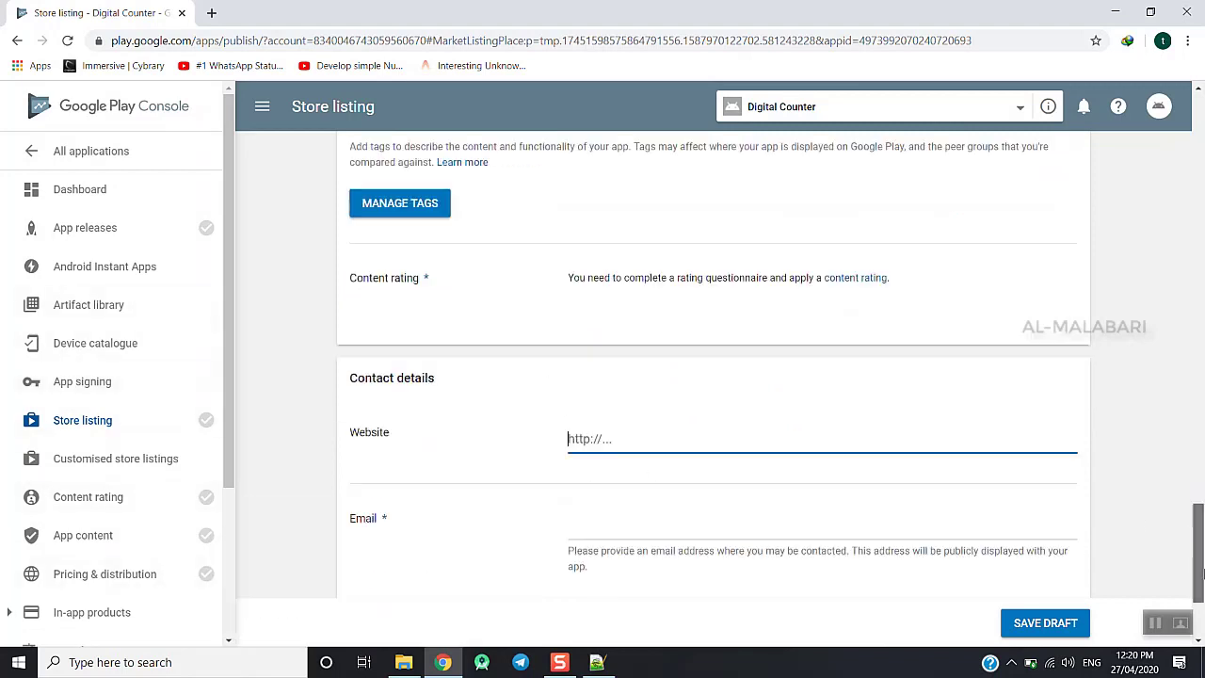
pyautogui.click(664, 399)
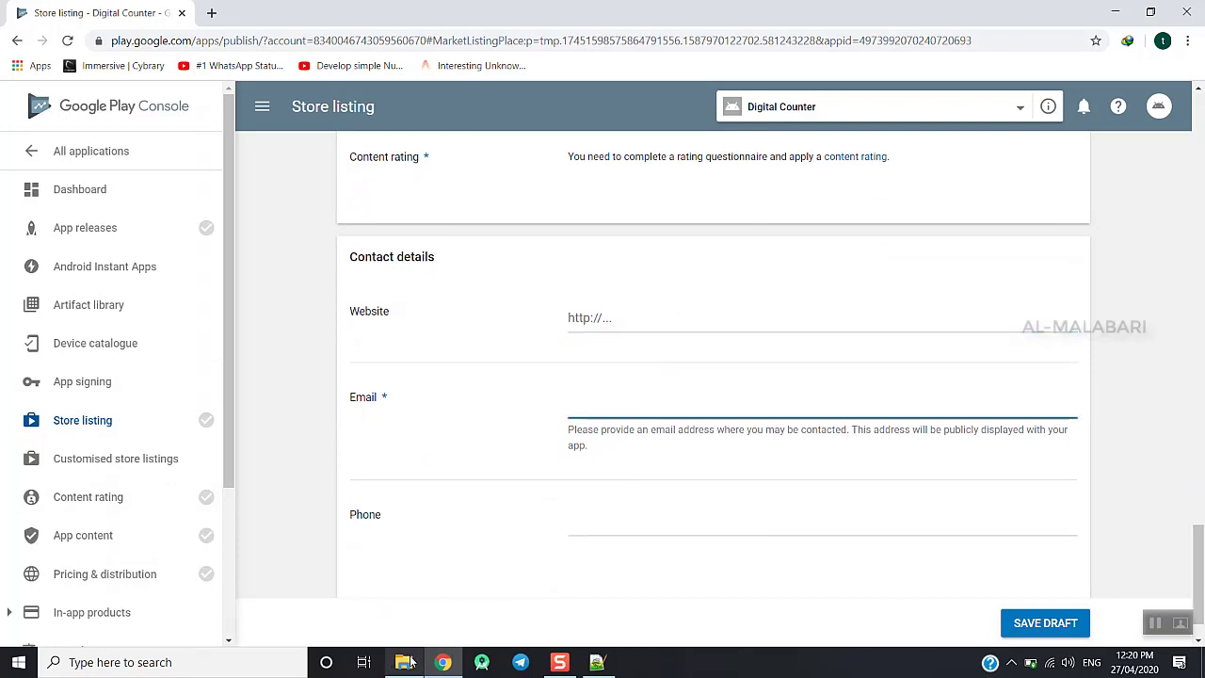
pyautogui.click(597, 661)
pyautogui.tripleClick(85, 268)
pyautogui.hotkey('ctrl', 'c')
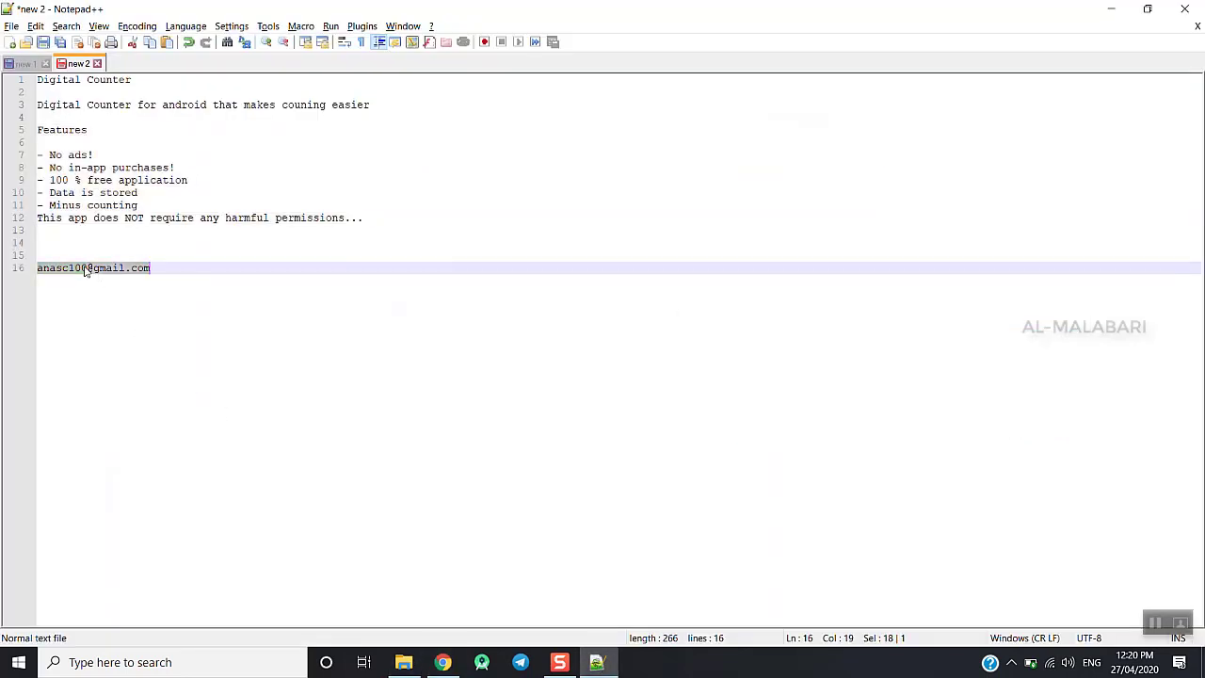
pyautogui.hotkey('alt', 'Tab')
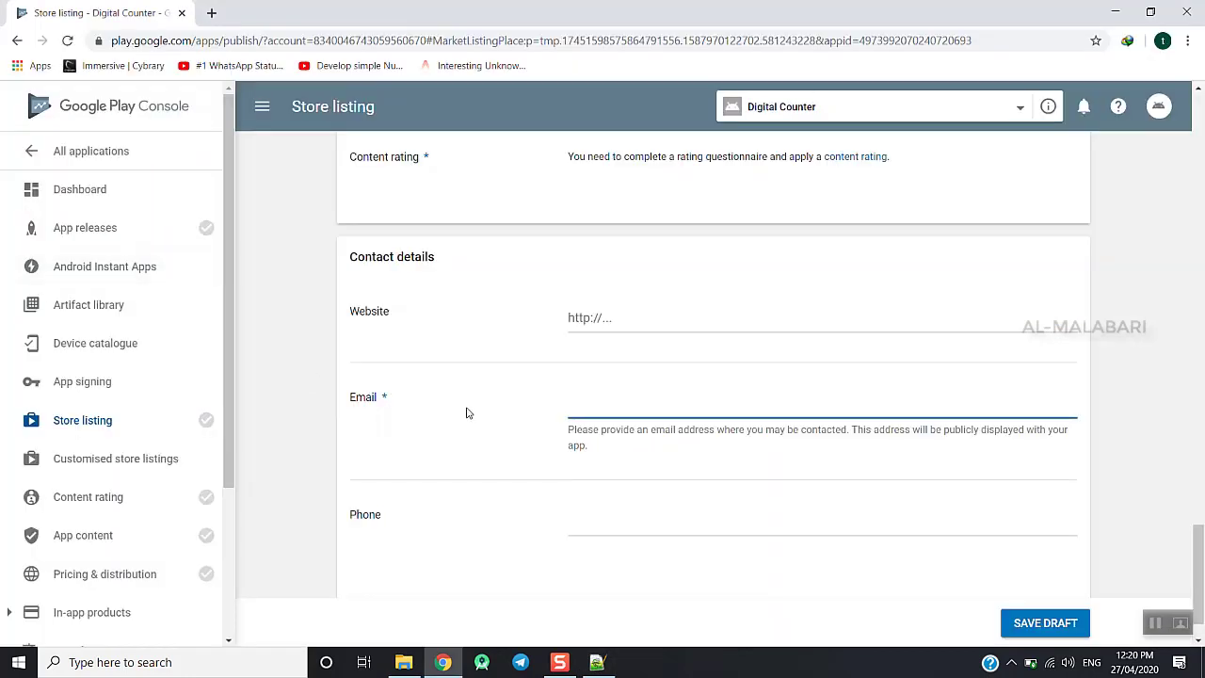
pyautogui.hotkey('ctrl', 'v')
pyautogui.scroll(-1, 845, 400)
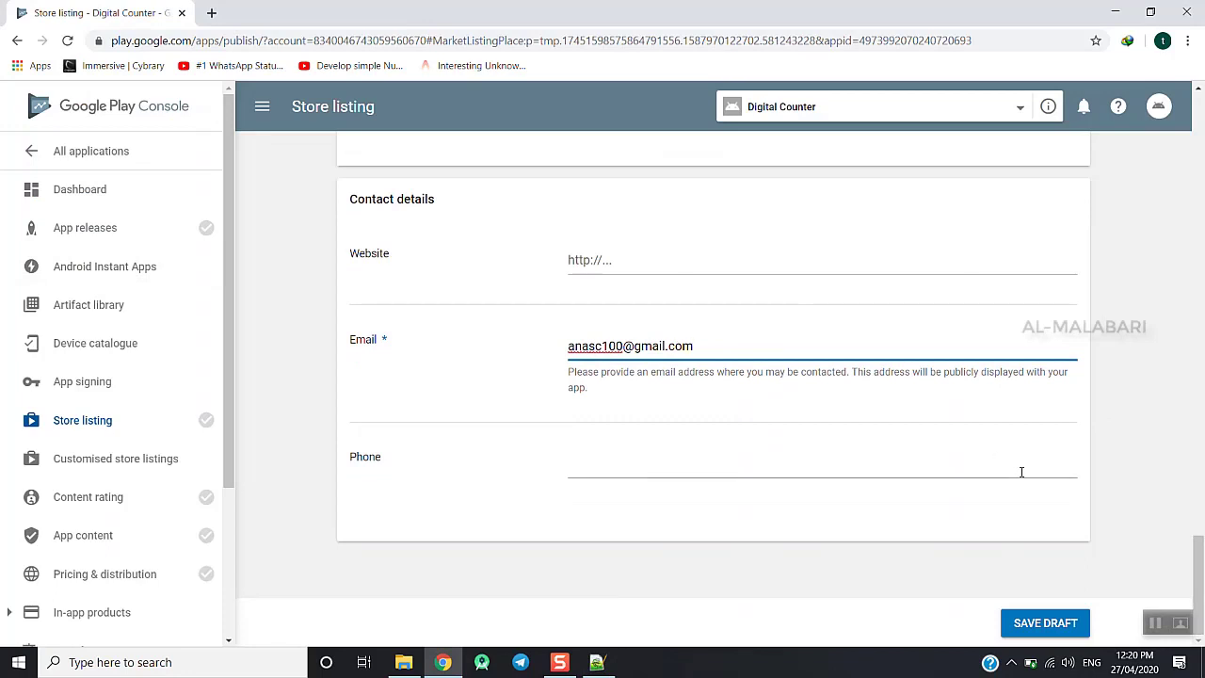
pyautogui.click(1038, 616)
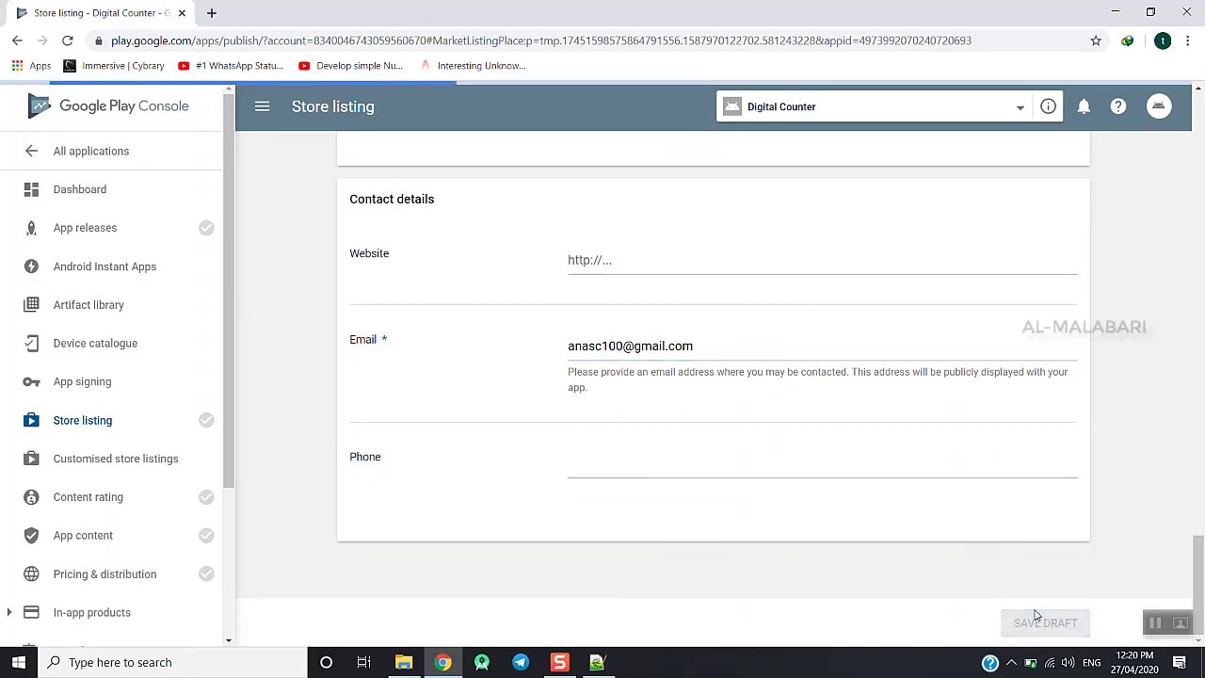
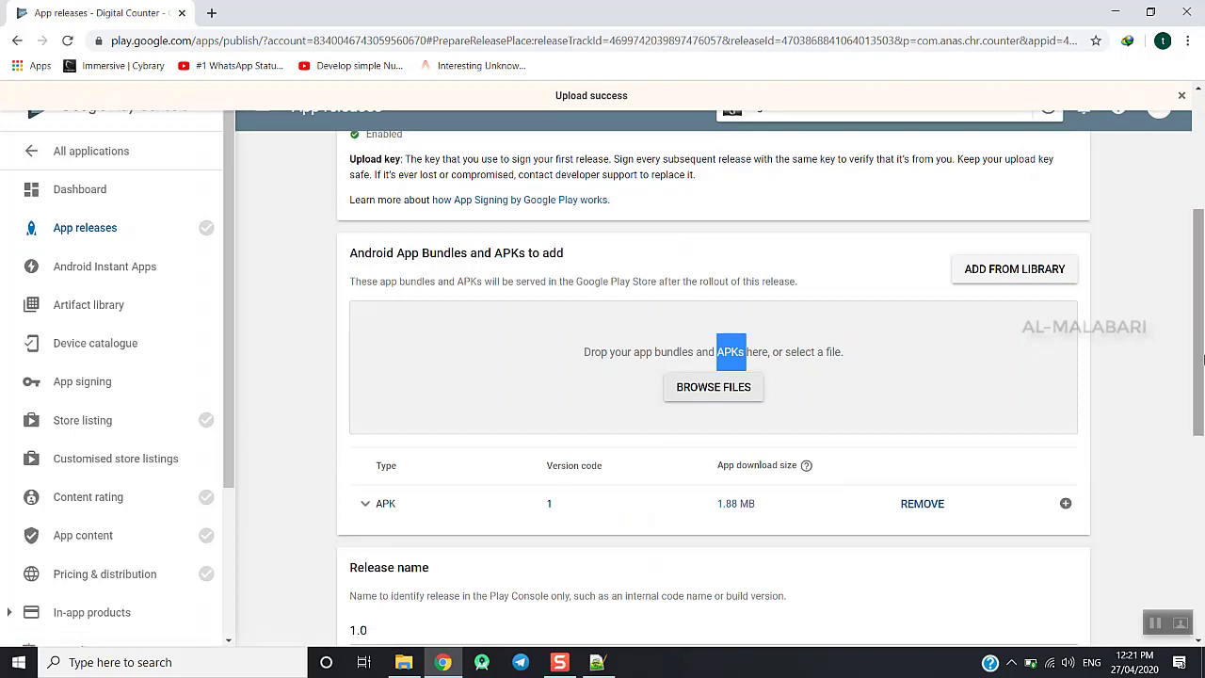
# Keep the suggested name 1.0 as the release name below the uploaded APK
pyautogui.click(946, 386)
pyautogui.scroll(-3, 1202, 350)
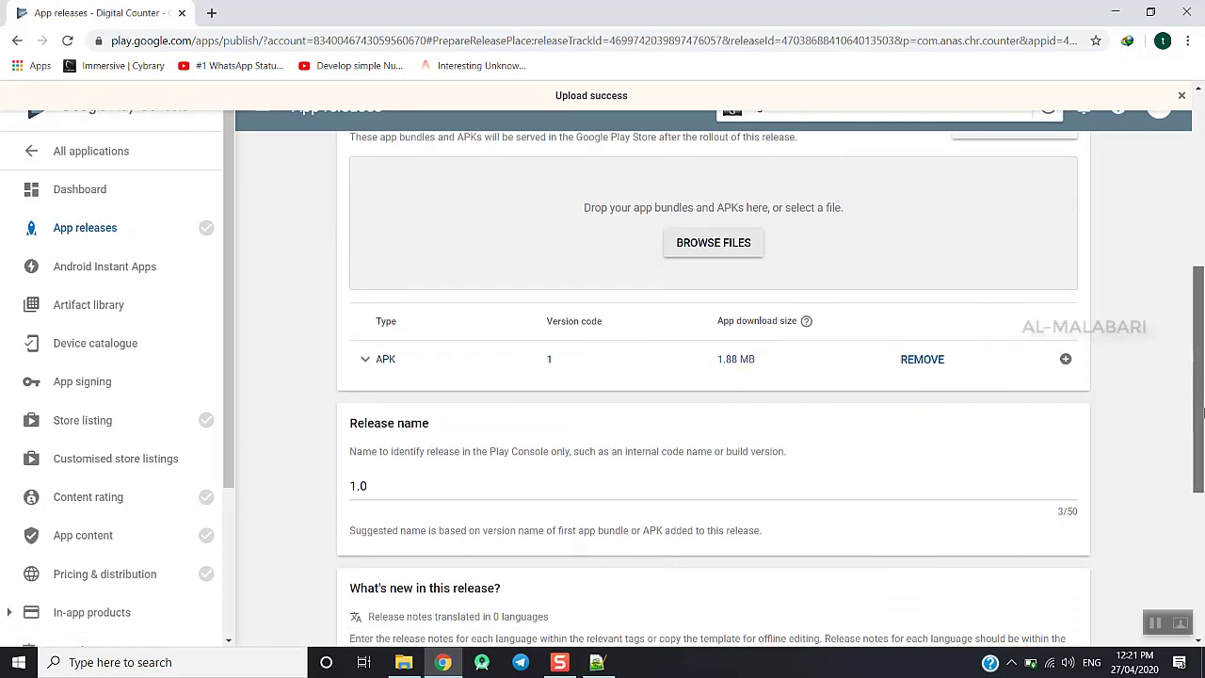
pyautogui.moveTo(355, 317); pyautogui.dragTo(787, 326)
pyautogui.click(395, 358)
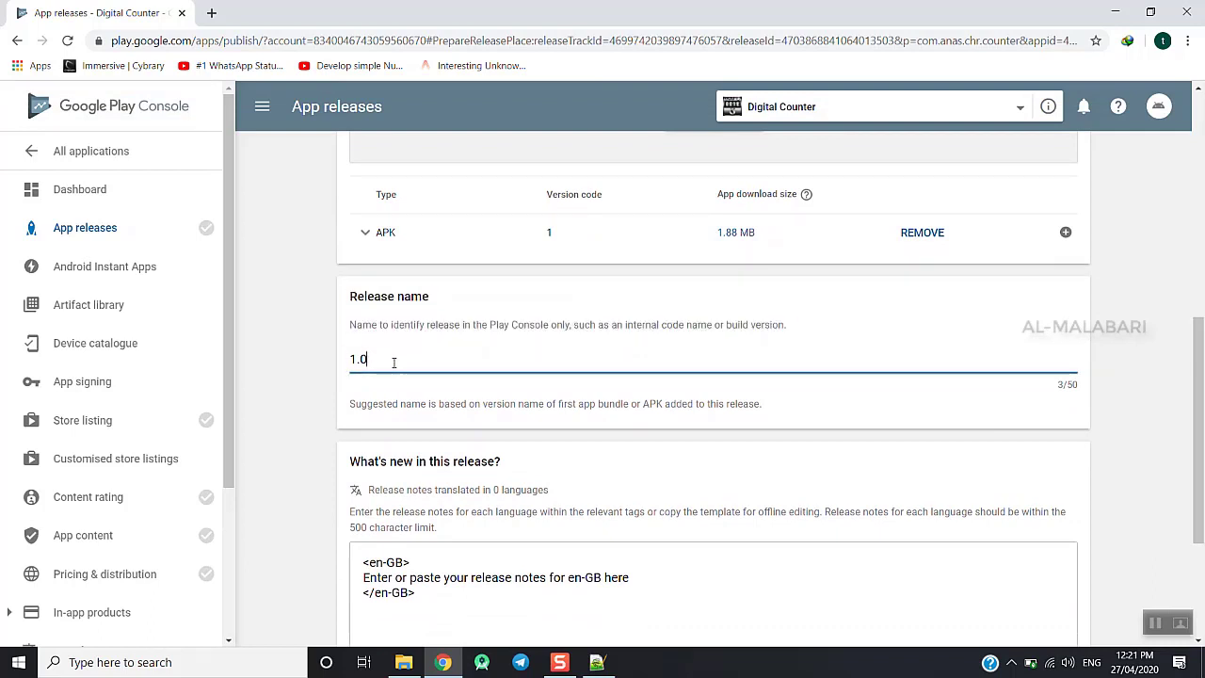
# Replace the en-GB release notes placeholder with the description line from the Notepad++ notes, corrected to "Digital Counter for android that makes counting easier"
pyautogui.scroll(-2, 846, 444)
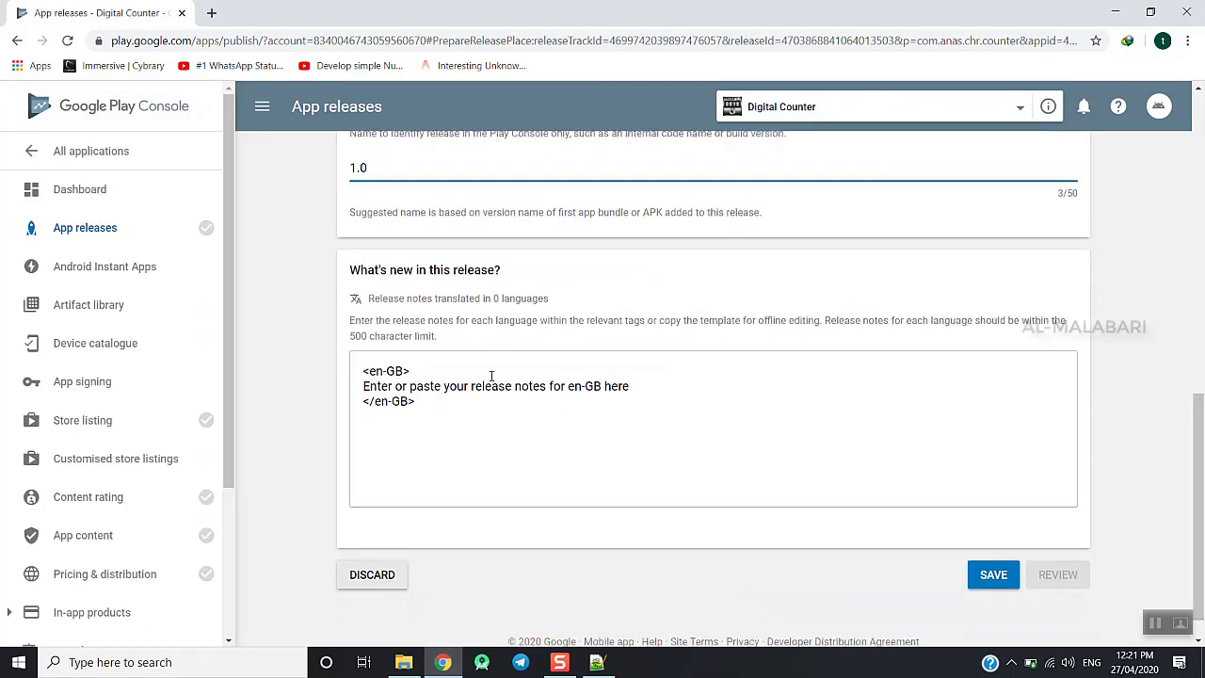
pyautogui.click(597, 661)
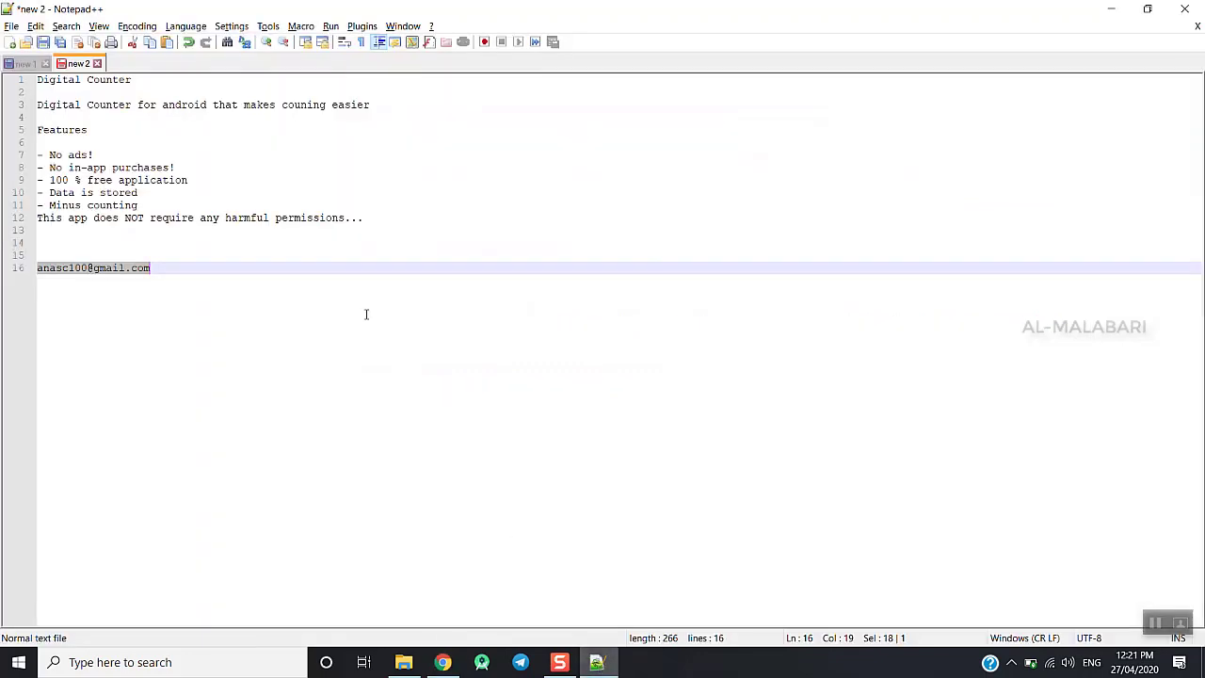
pyautogui.tripleClick(123, 105)
pyautogui.hotkey('ctrl', 'c')
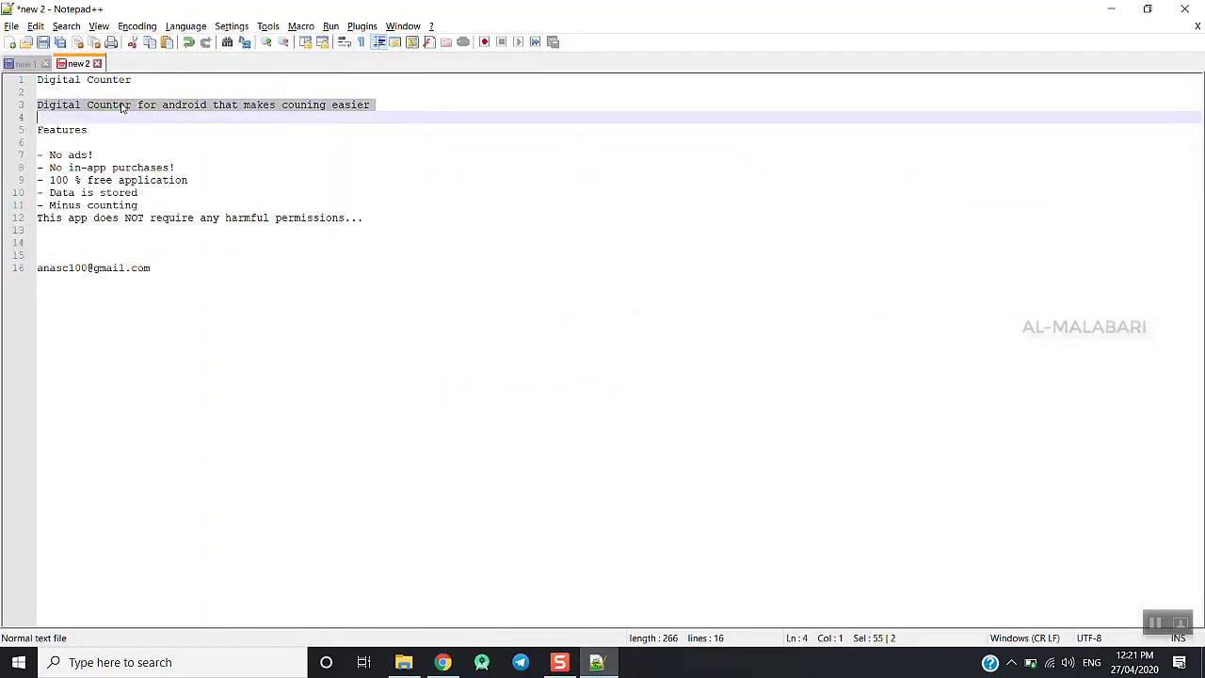
pyautogui.hotkey('alt', 'Tab')
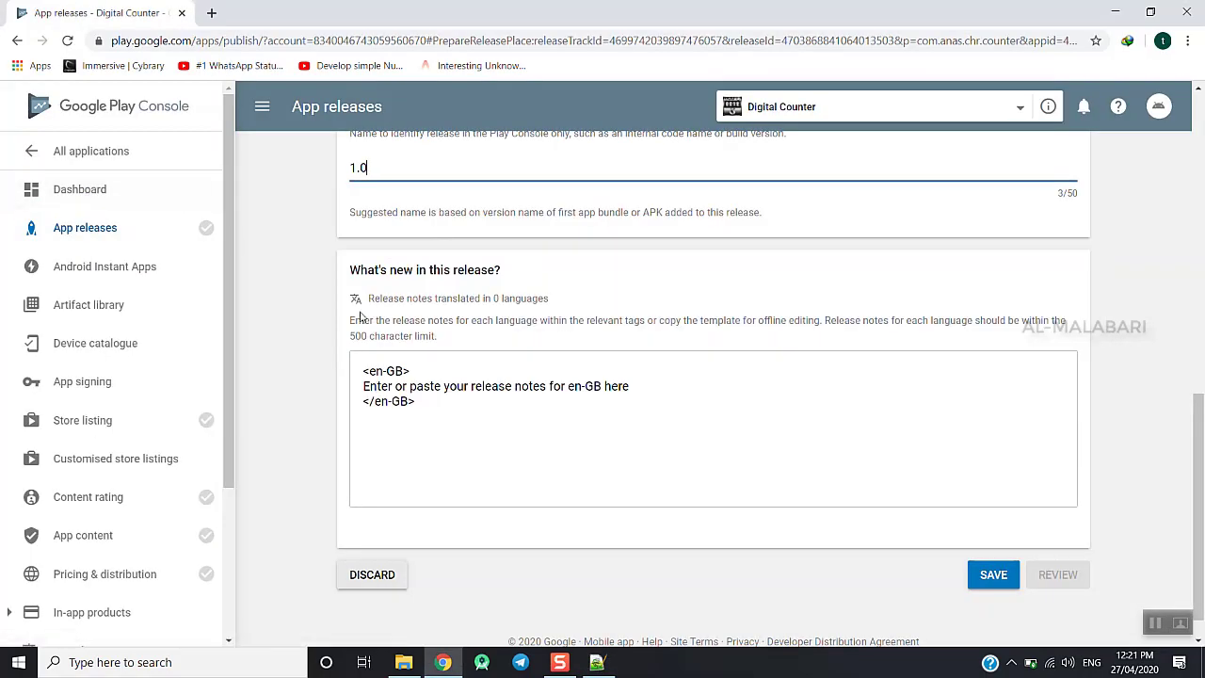
pyautogui.tripleClick(426, 393)
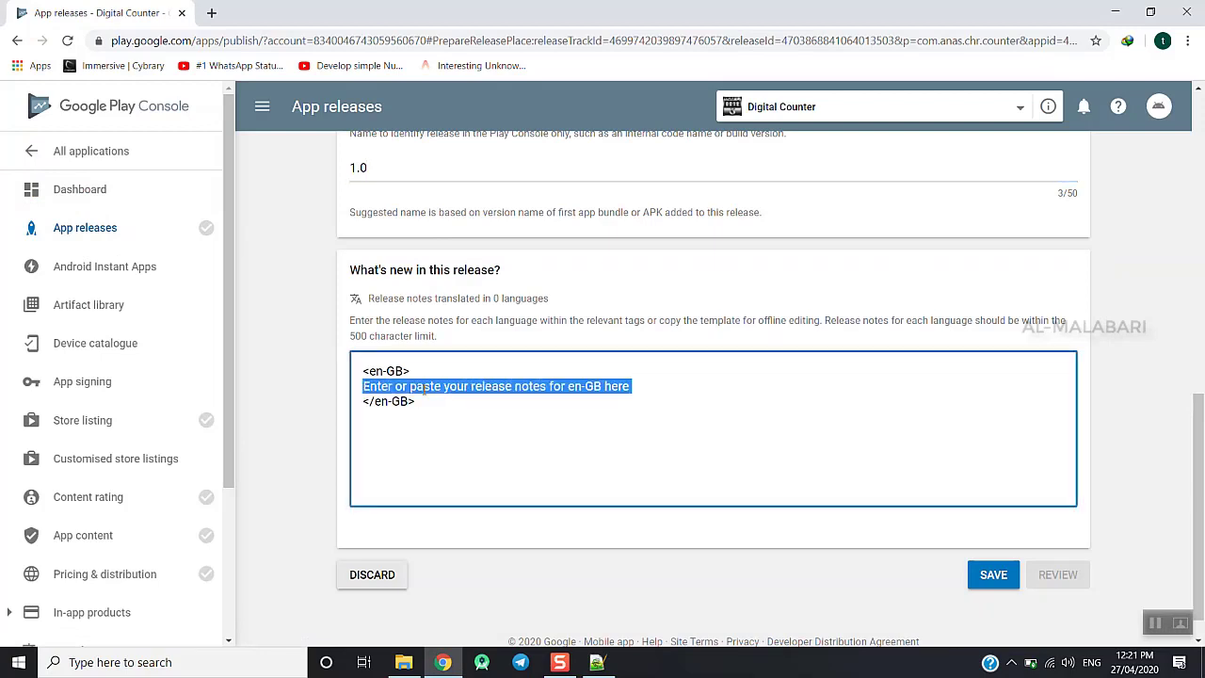
pyautogui.hotkey('ctrl', 'v')
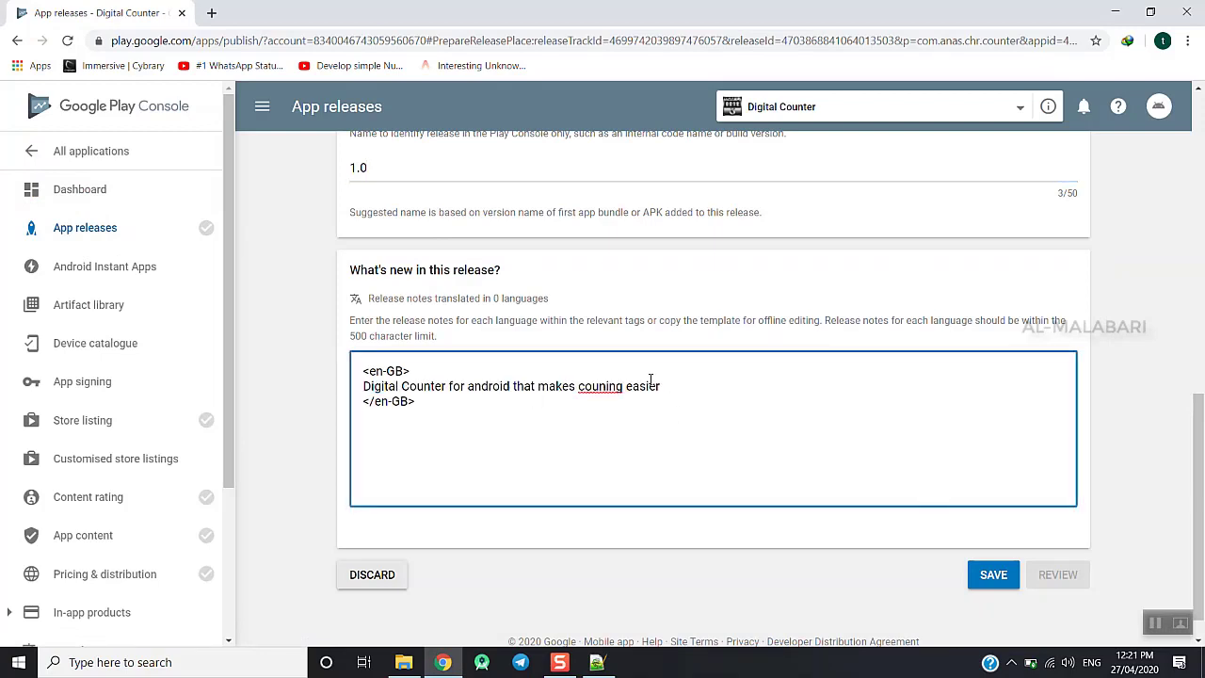
pyautogui.write('t')
# Save the release and proceed to its review, checking the listed APK and release notes
pyautogui.click(979, 568)
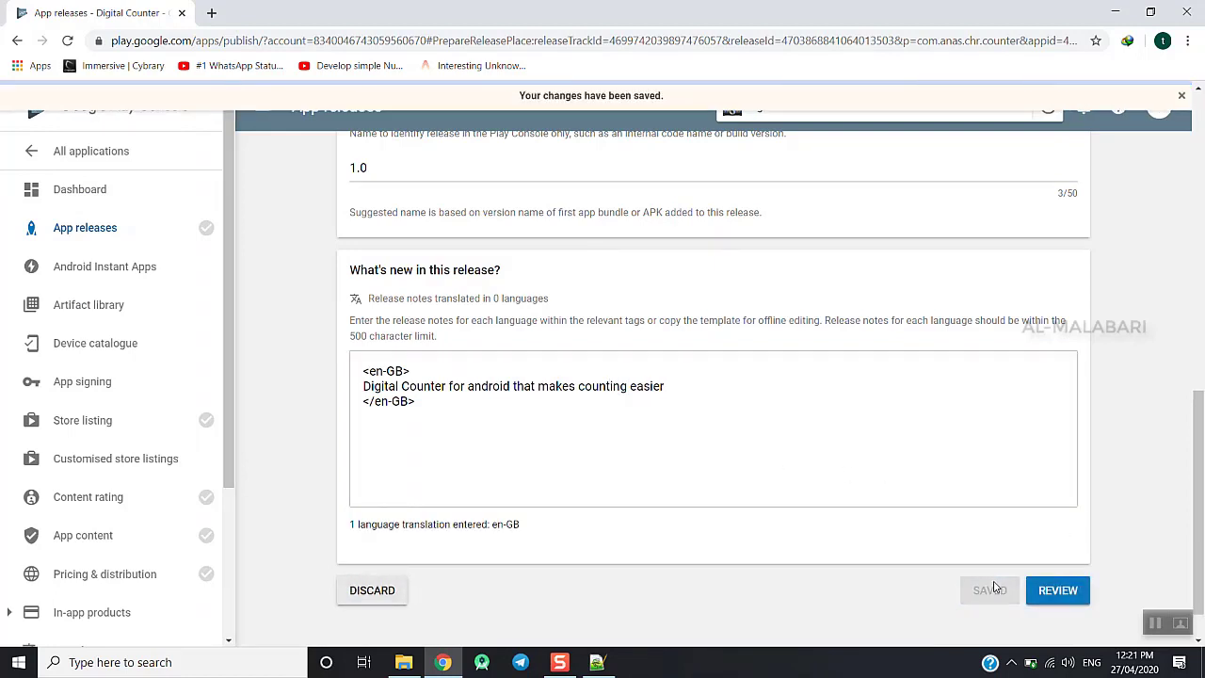
pyautogui.click(1057, 590)
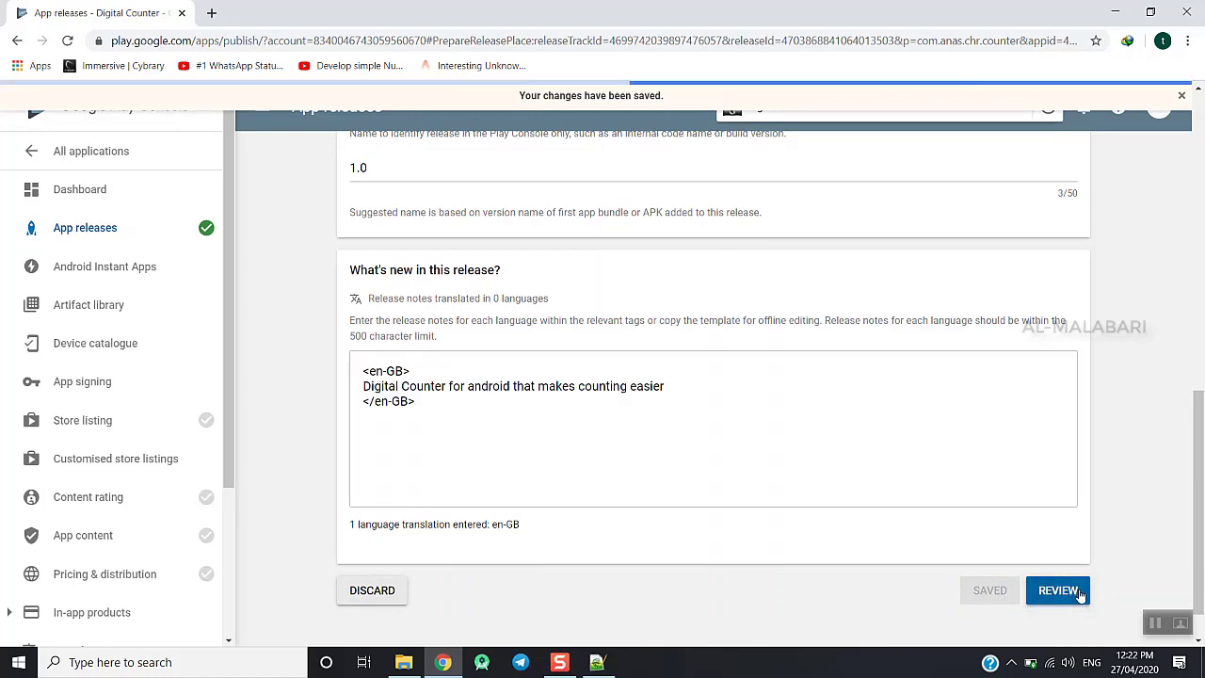
pyautogui.scroll(-5, 1199, 505)
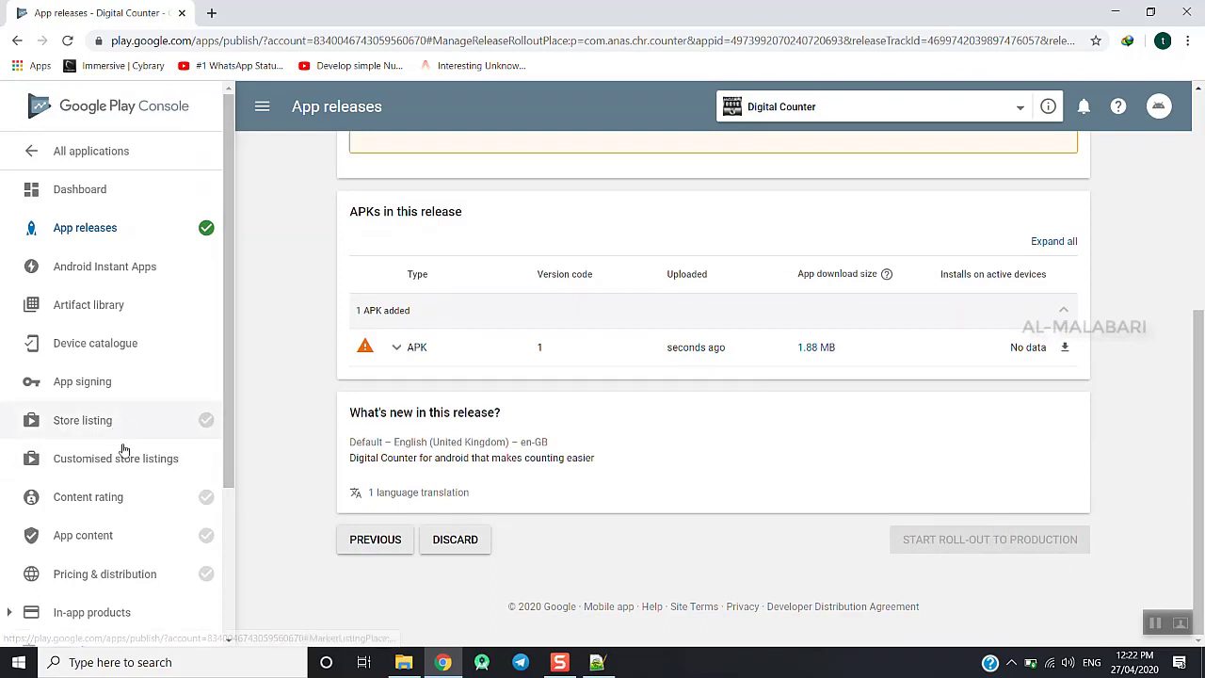
# Correct "couning" to "counting" in the store listing's short description and save the draft
pyautogui.click(96, 418)
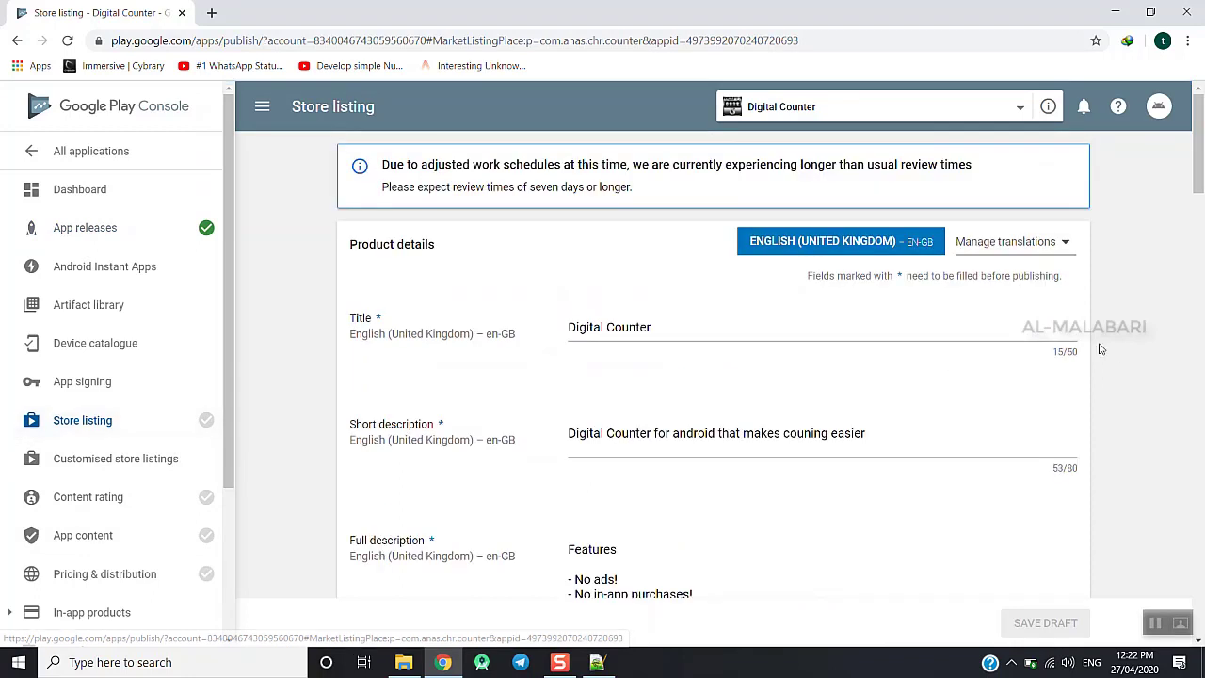
pyautogui.scroll(-1, 1200, 184)
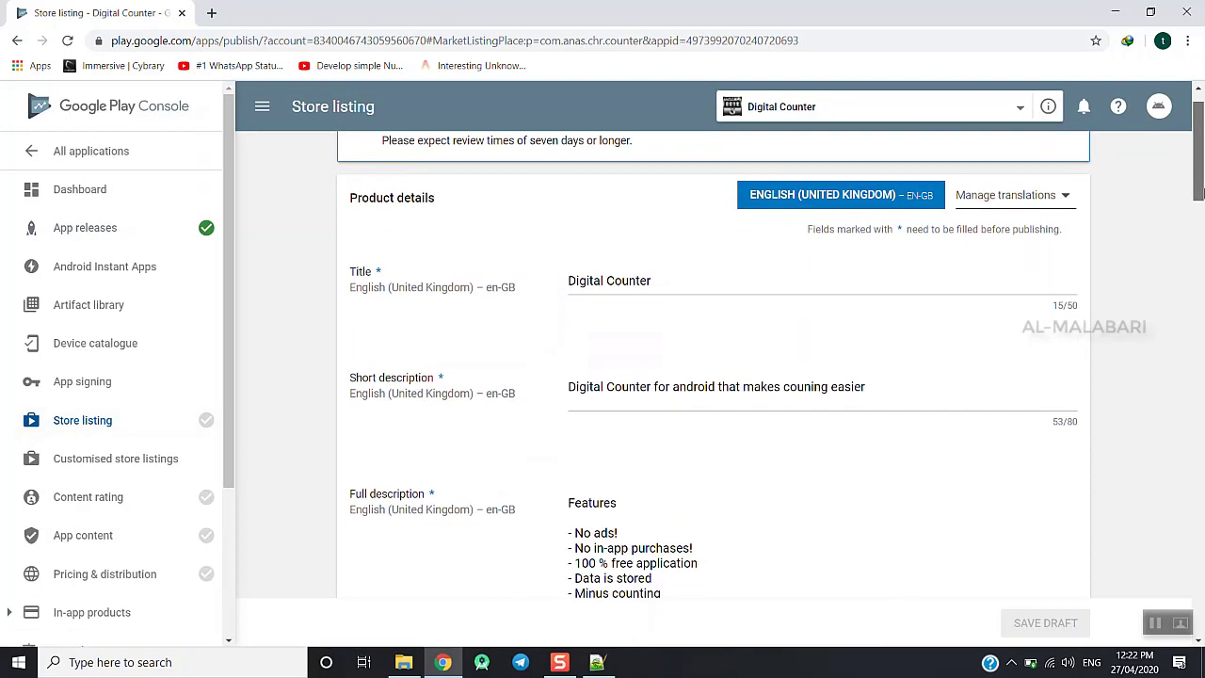
pyautogui.click(806, 387)
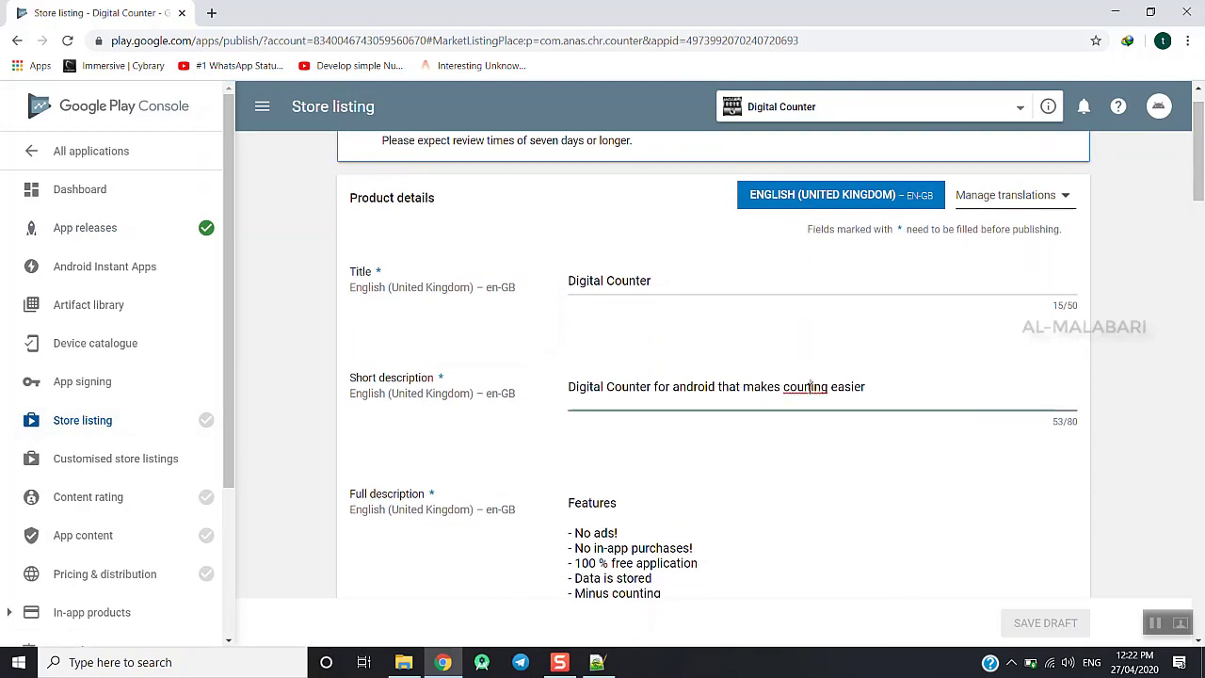
pyautogui.write('t')
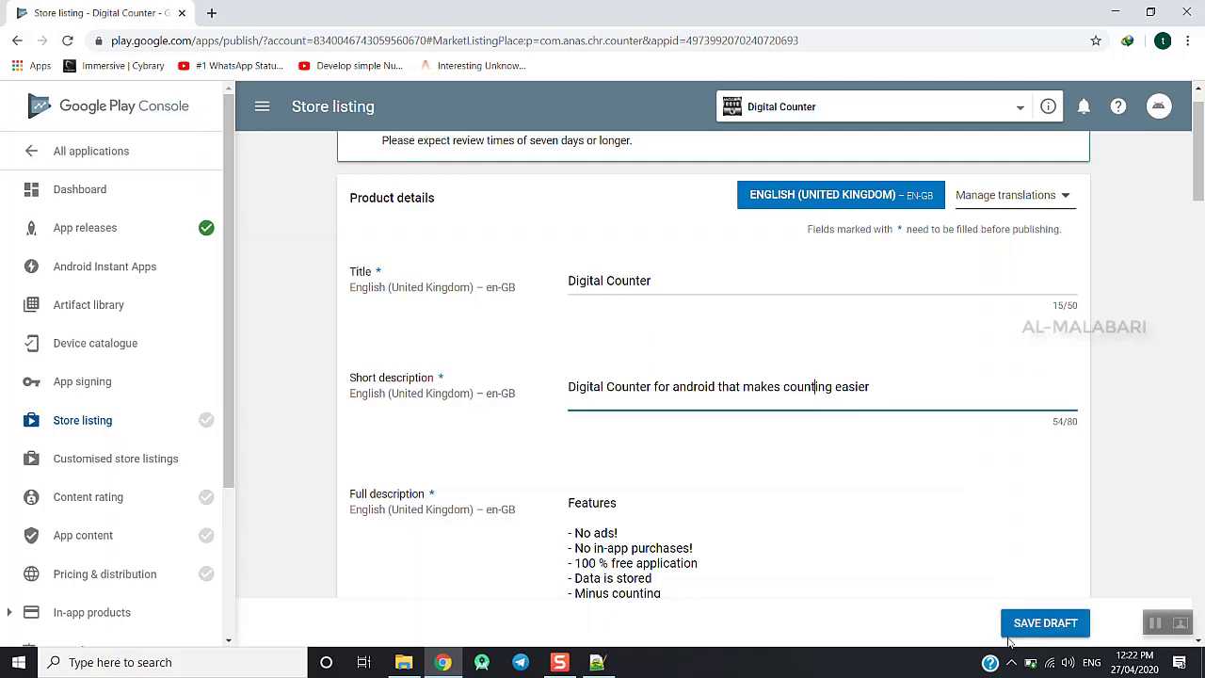
pyautogui.click(1059, 623)
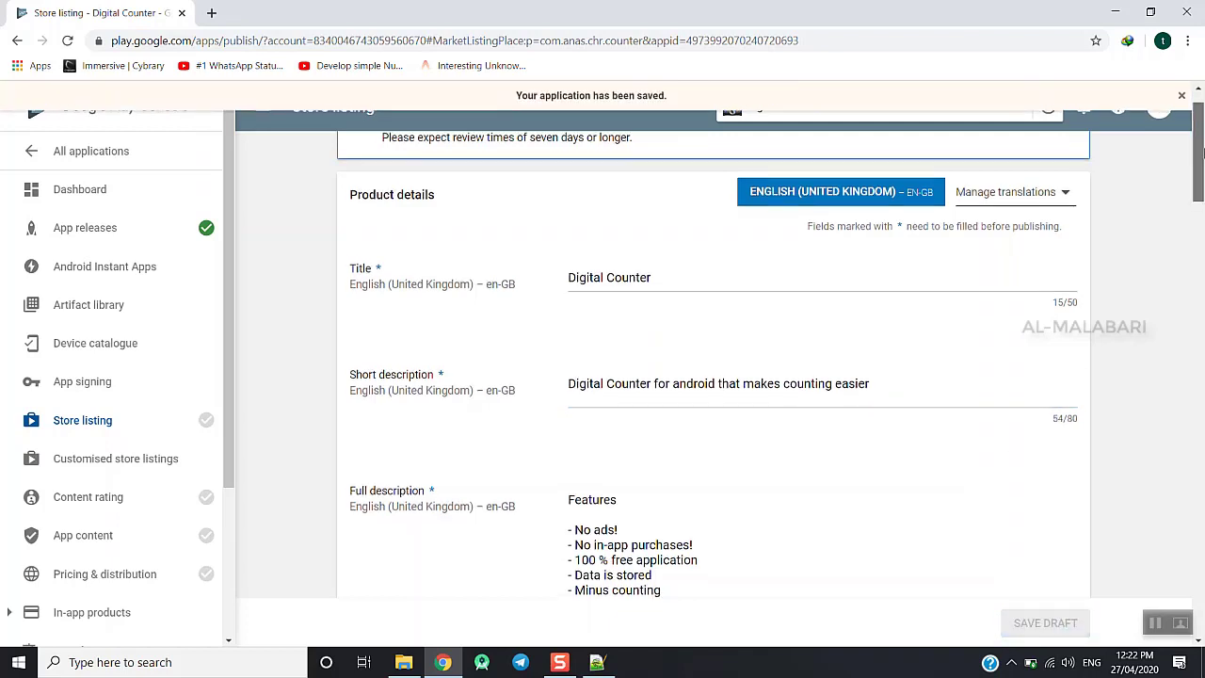
# Check the store listing down to its contact details and start the content rating questionnaire
pyautogui.moveTo(1200, 151); pyautogui.dragTo(1184, 612)
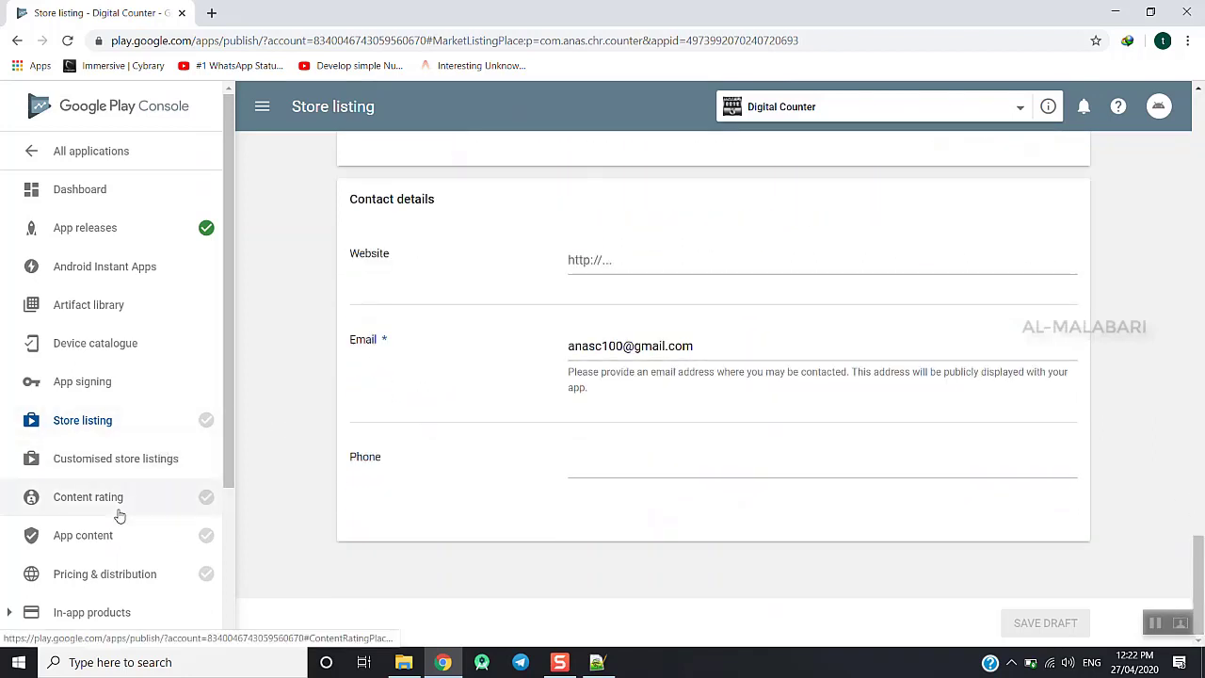
pyautogui.click(119, 511)
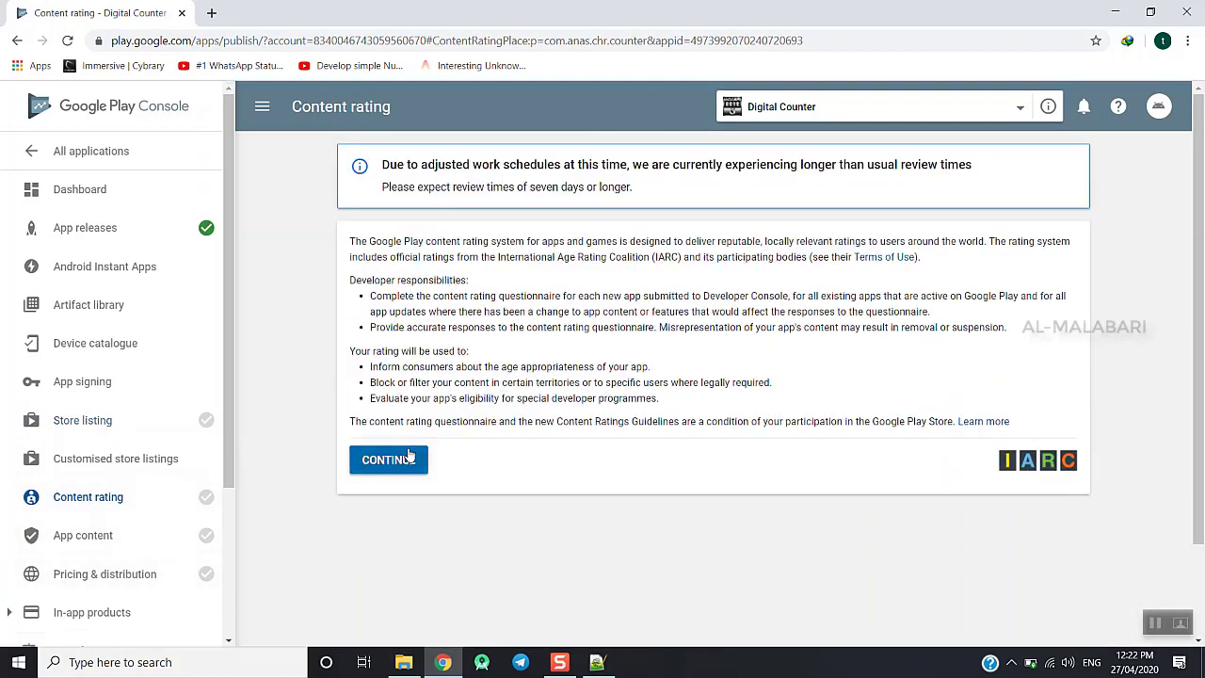
pyautogui.click(409, 456)
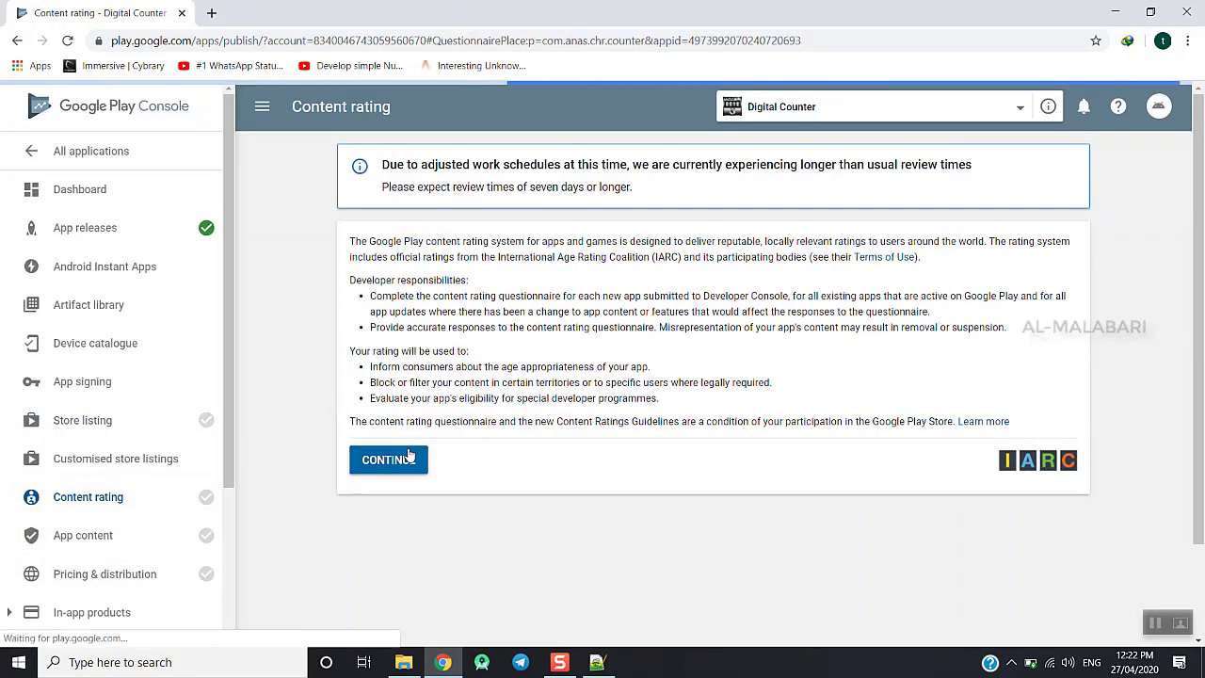
# Fill both e-mail fields of the questionnaire with the address from the Notepad++ notes and choose Entertainment as the app category
pyautogui.click(639, 351)
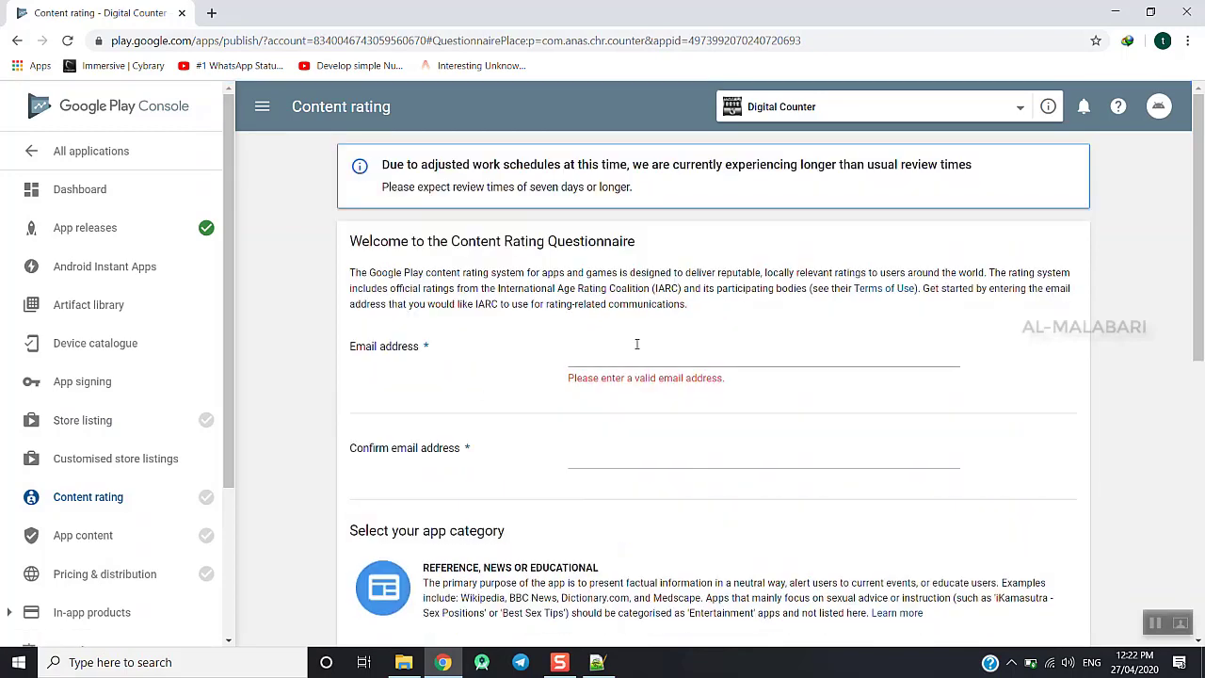
pyautogui.click(597, 662)
pyautogui.tripleClick(111, 268)
pyautogui.hotkey('ctrl', 'c')
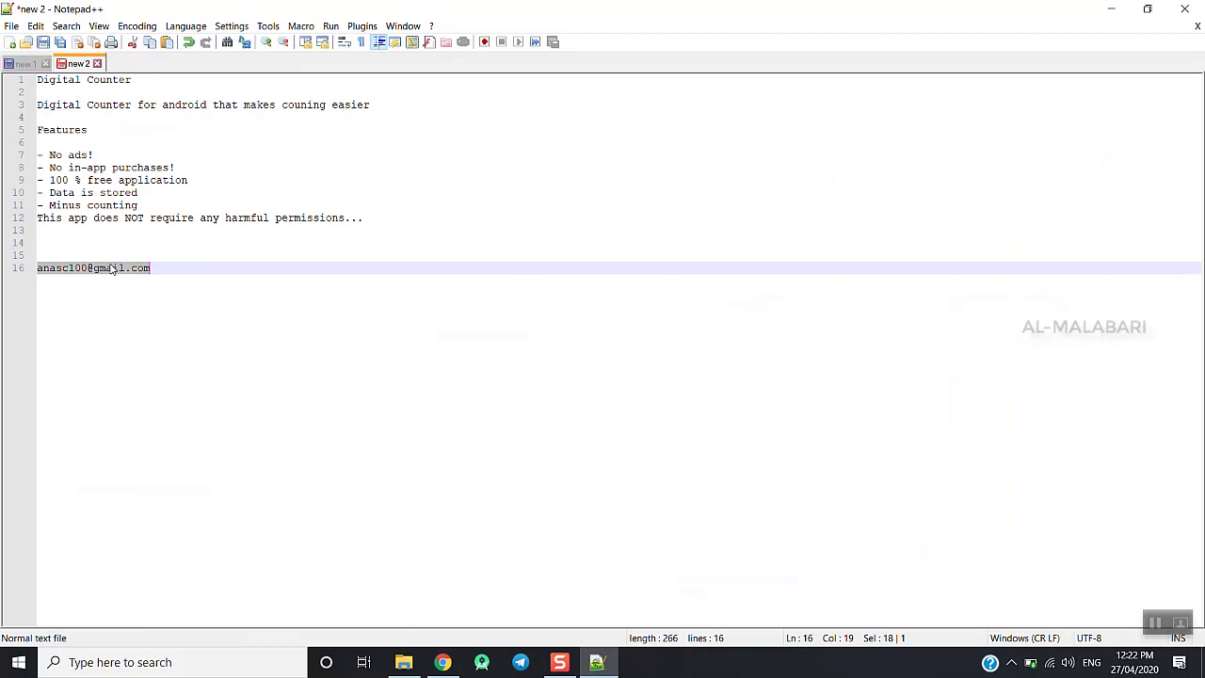
pyautogui.hotkey('alt', 'Tab')
pyautogui.hotkey('ctrl', 'v')
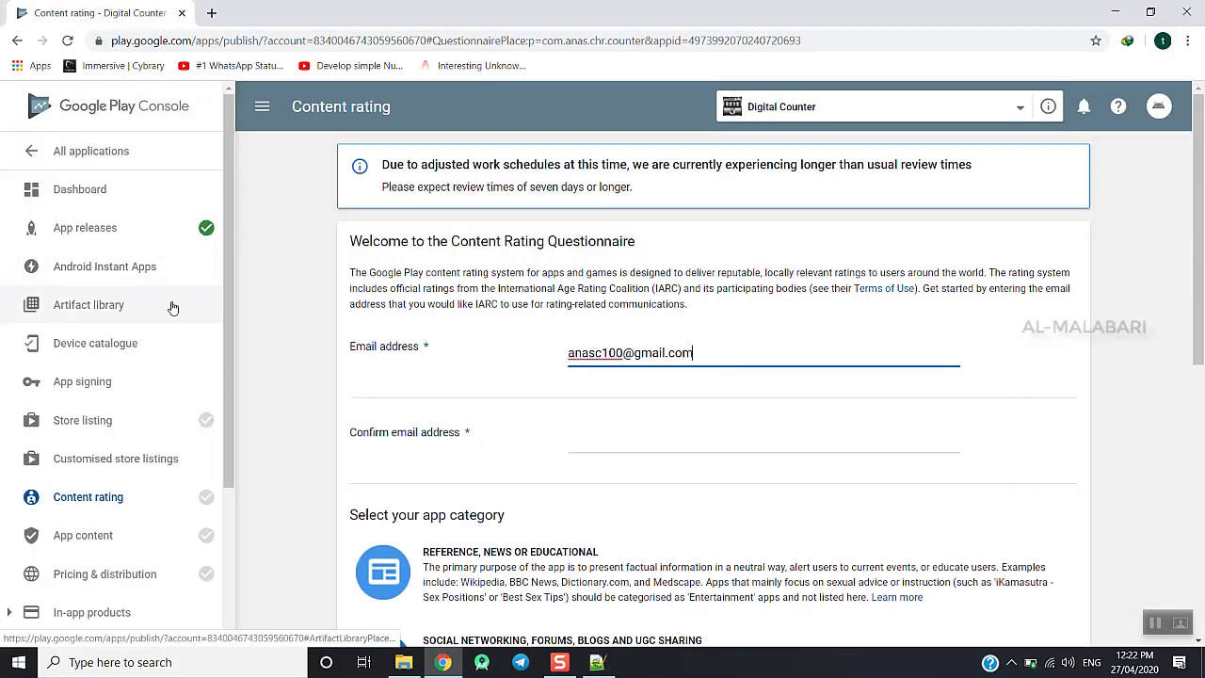
pyautogui.press('Tab')
pyautogui.hotkey('ctrl', 'v')
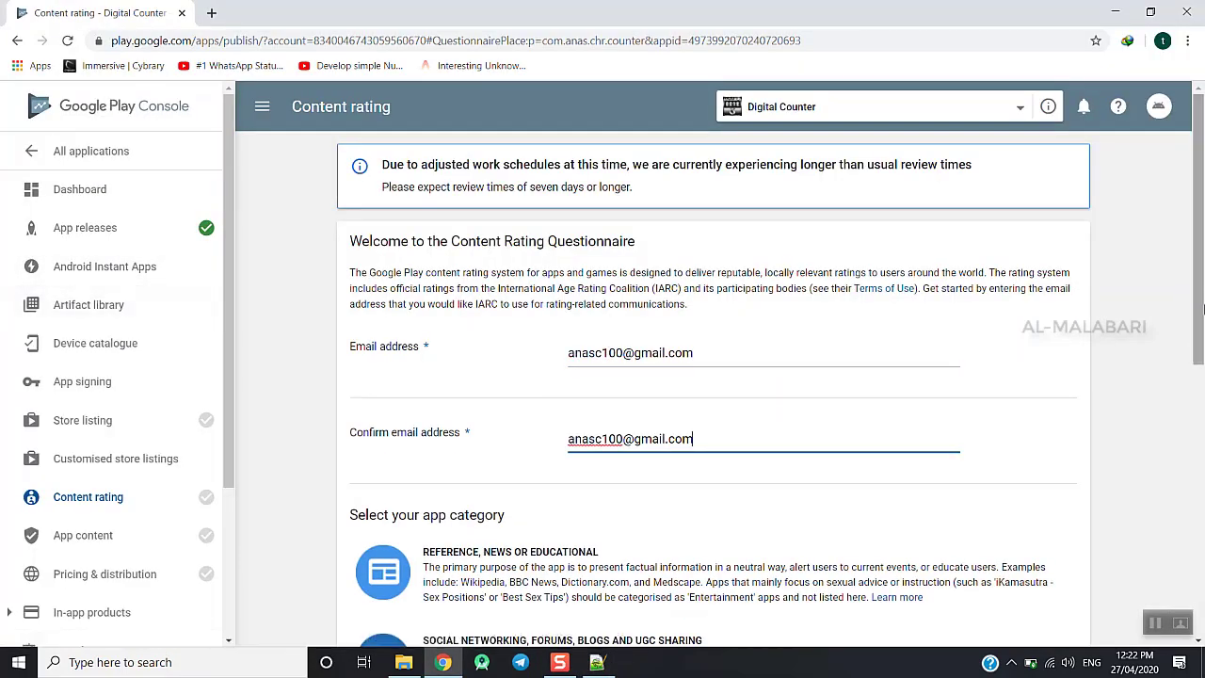
pyautogui.moveTo(1199, 309); pyautogui.dragTo(1202, 485)
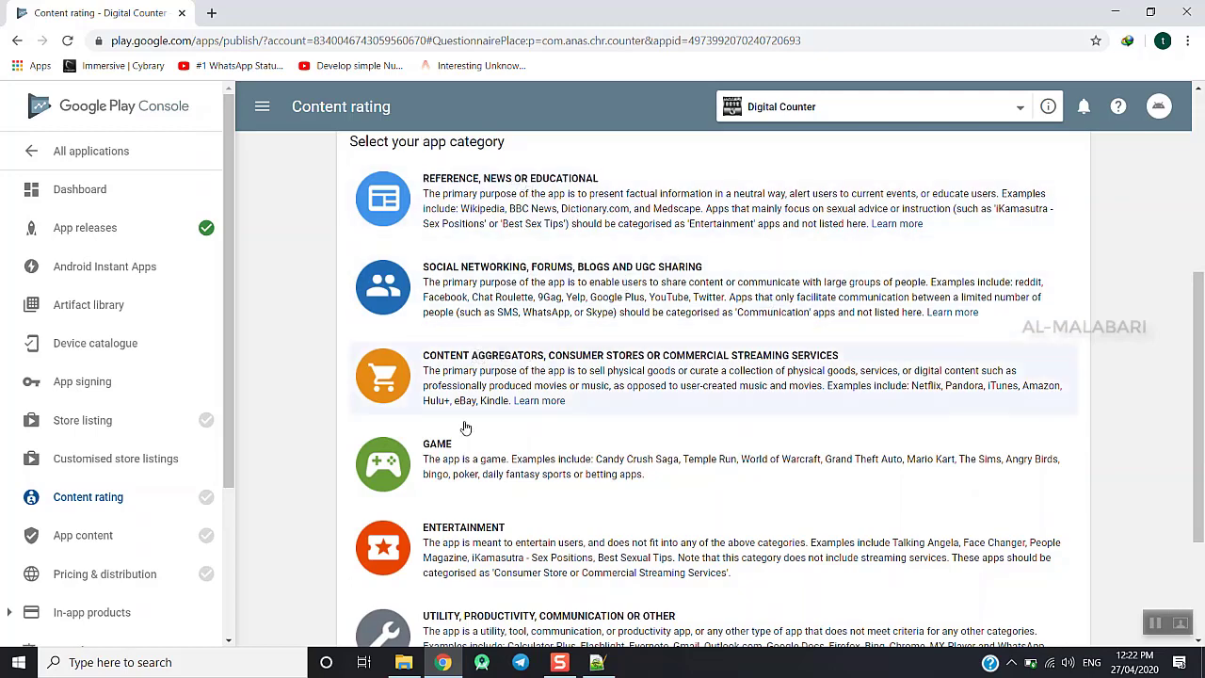
pyautogui.click(490, 530)
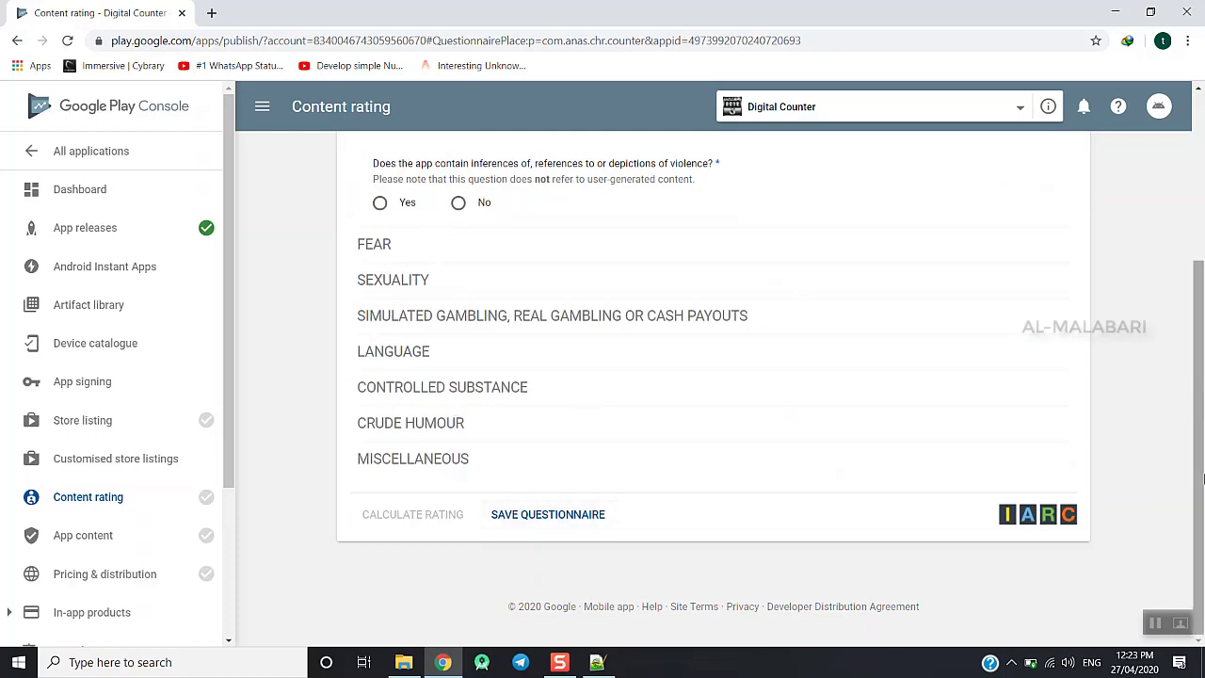
# Answer No to the questionnaire's Violence, Fear, Sexuality and Simulated Gambling questions
pyautogui.scroll(1, 1203, 478)
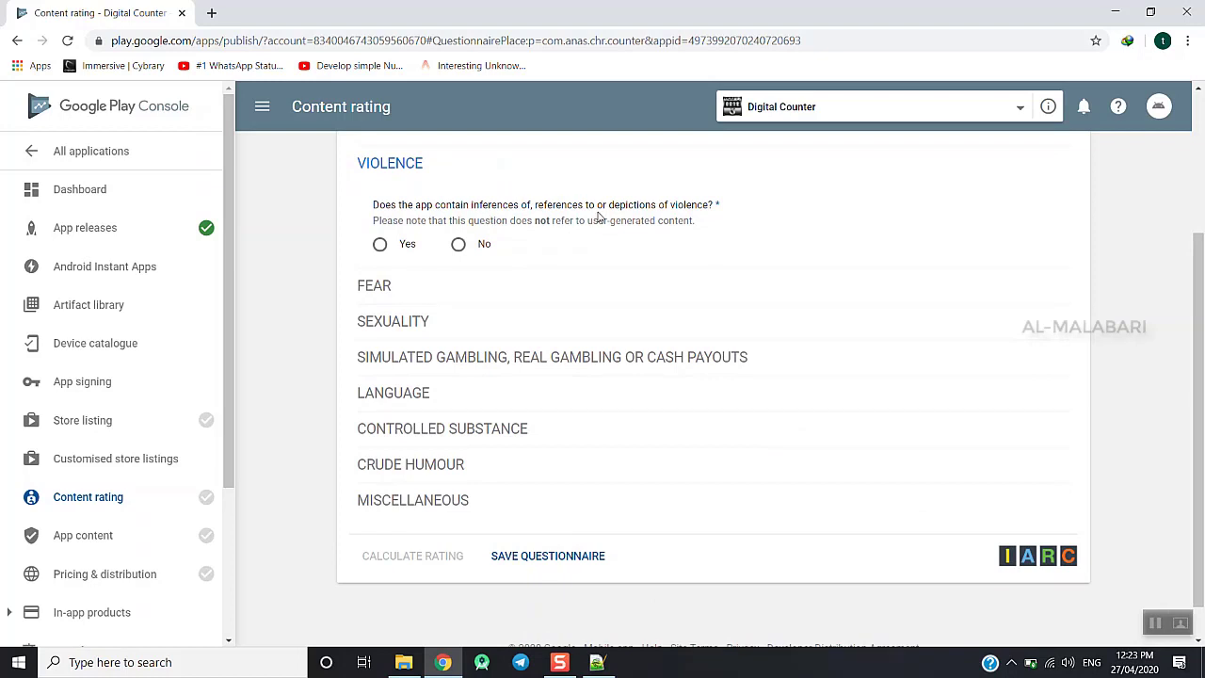
pyautogui.doubleClick(685, 203)
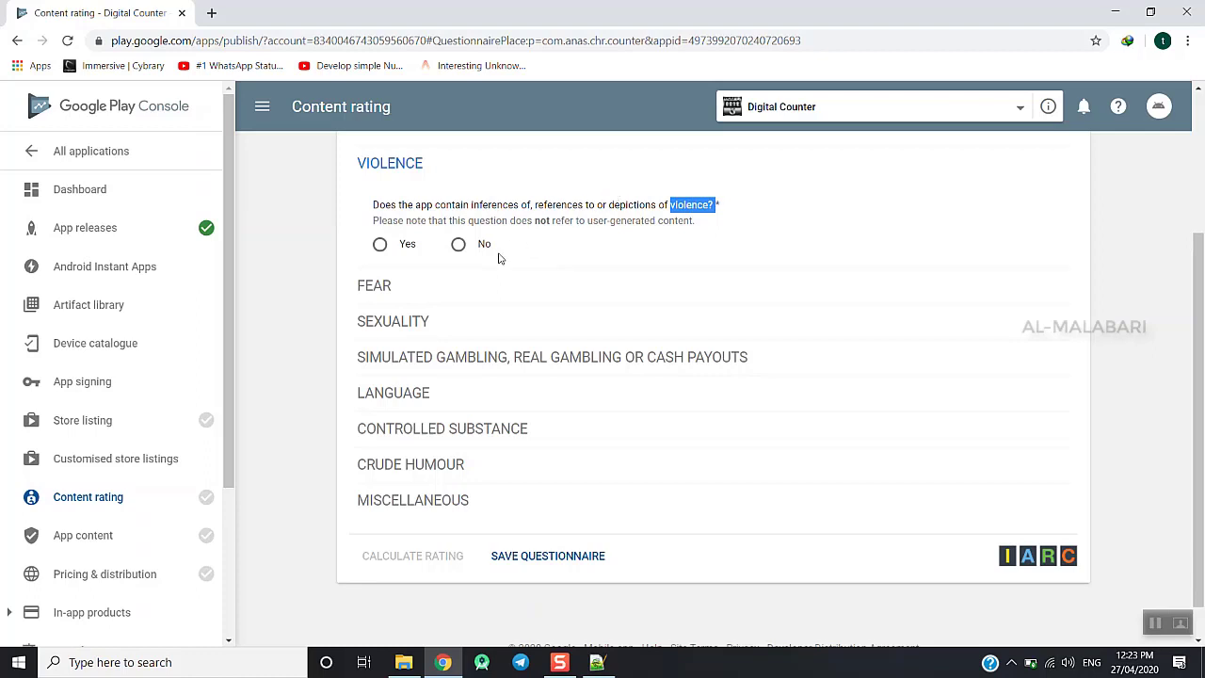
pyautogui.click(459, 244)
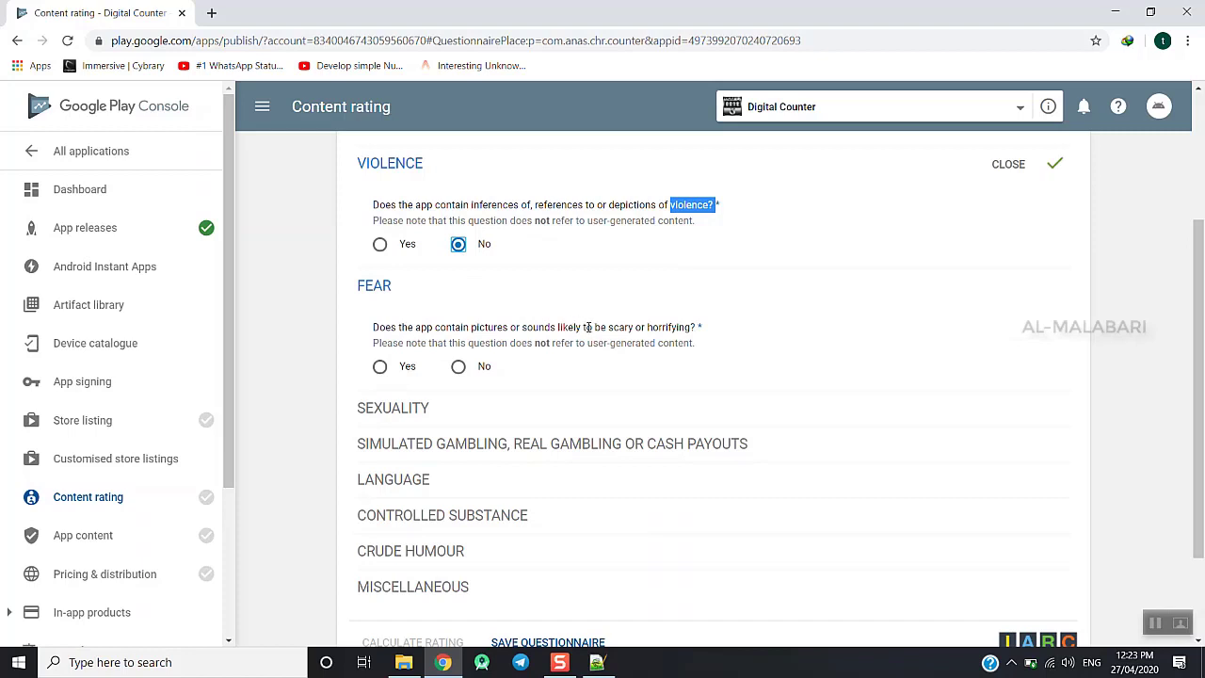
pyautogui.click(459, 366)
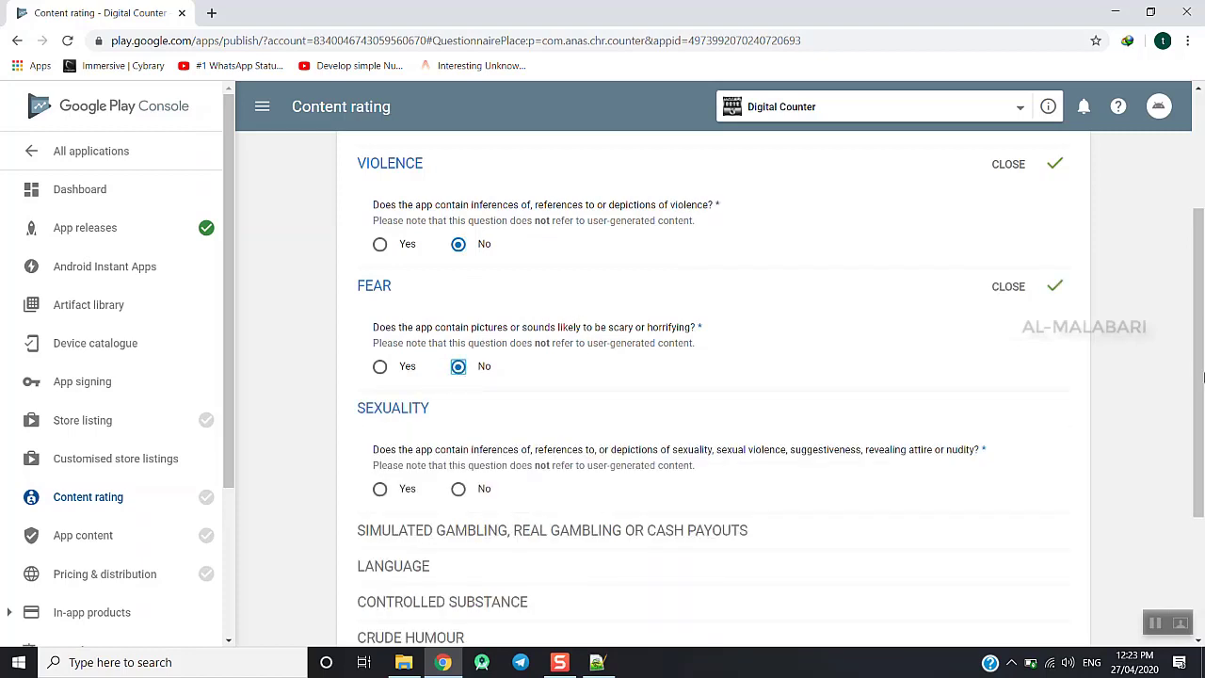
pyautogui.moveTo(1200, 353); pyautogui.dragTo(1203, 442)
pyautogui.click(459, 303)
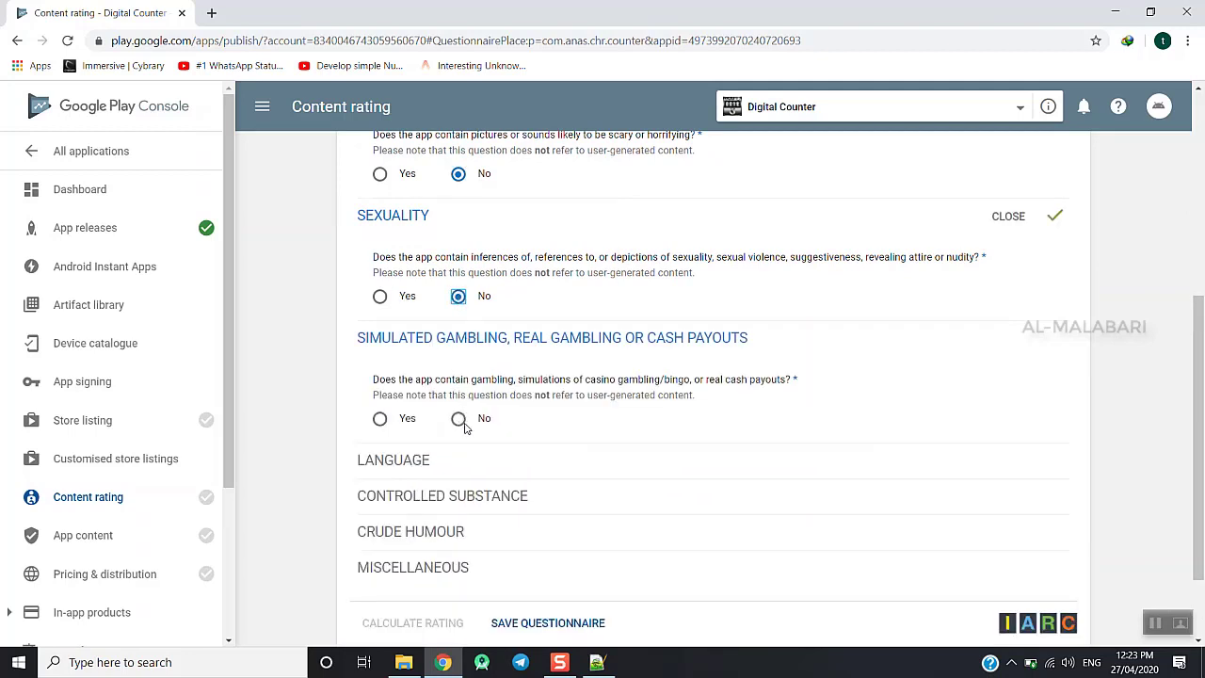
pyautogui.click(459, 419)
# Answer No to the Language, Controlled Substance and Crude Humour questions
pyautogui.scroll(-2, 967, 557)
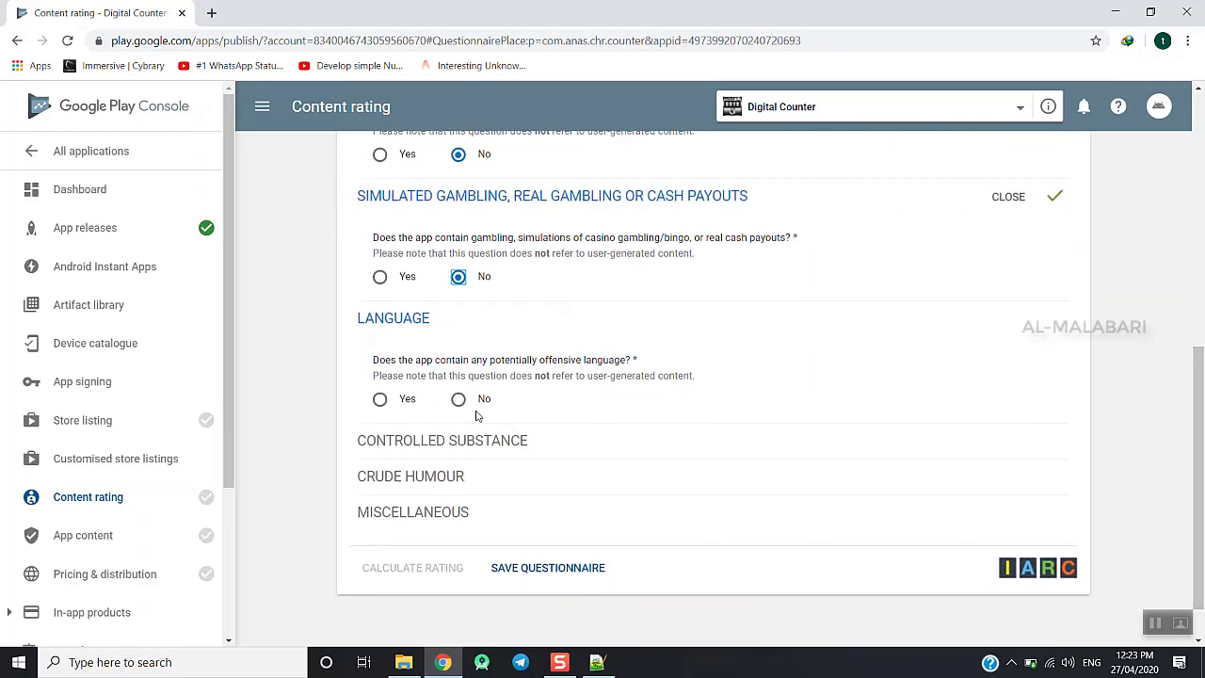
pyautogui.click(460, 401)
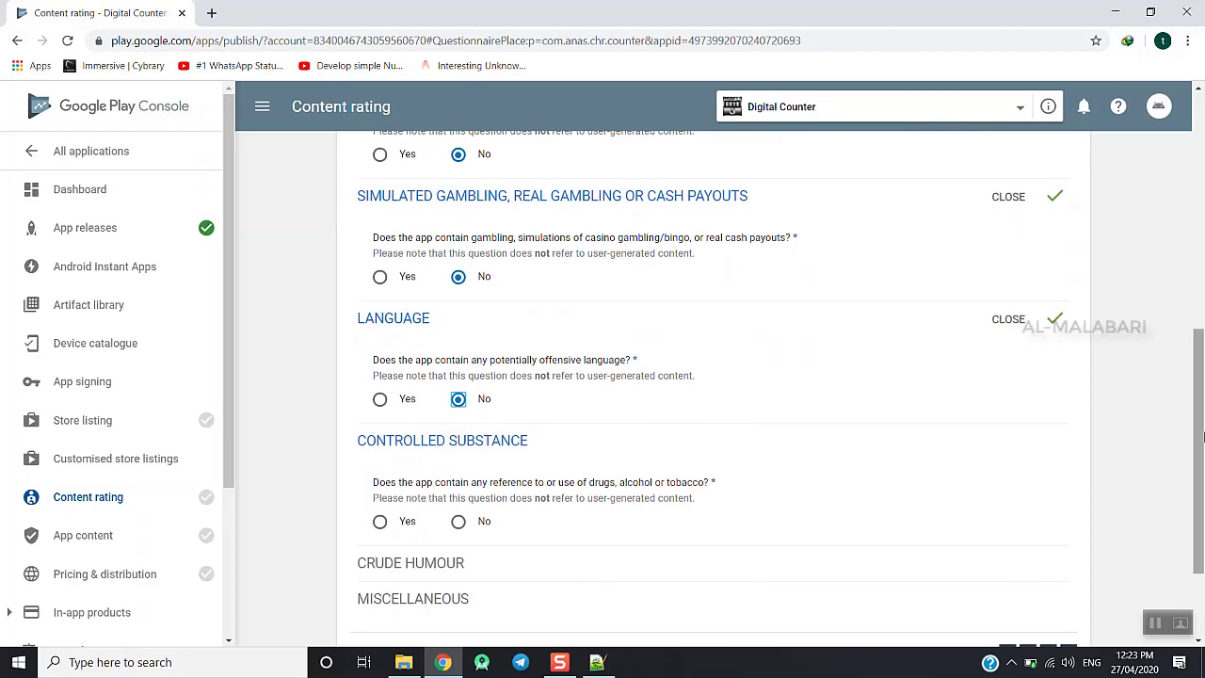
pyautogui.scroll(-2, 1203, 435)
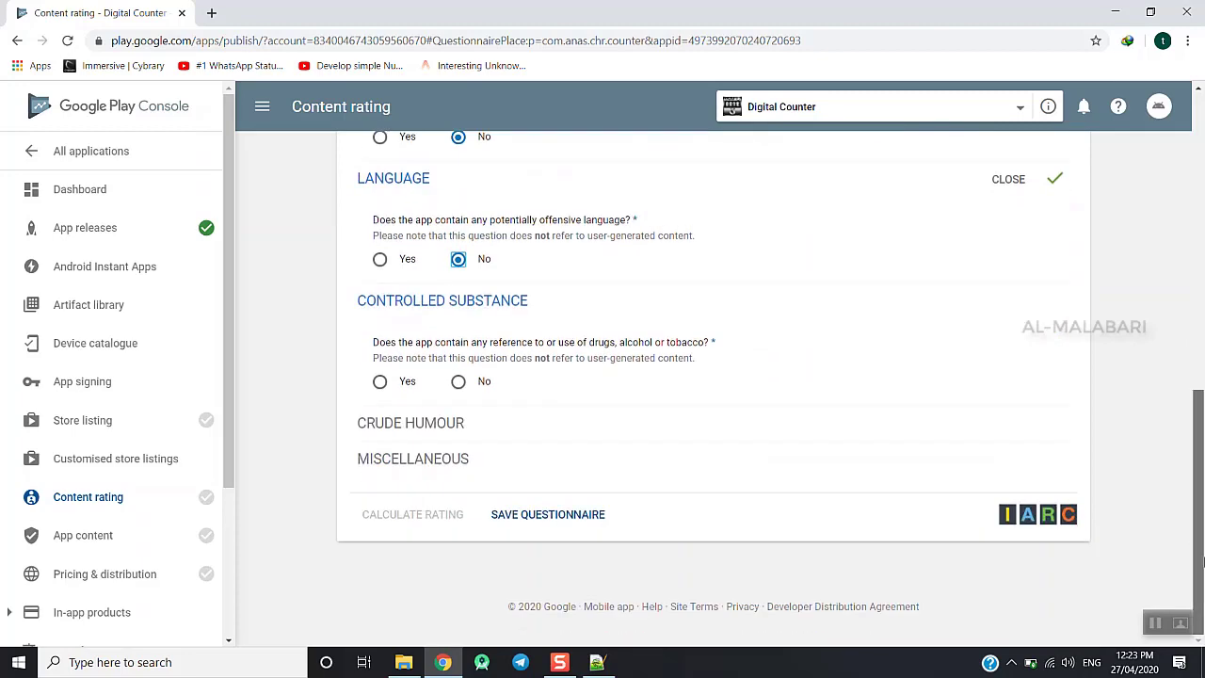
pyautogui.click(459, 382)
pyautogui.scroll(-2, 990, 536)
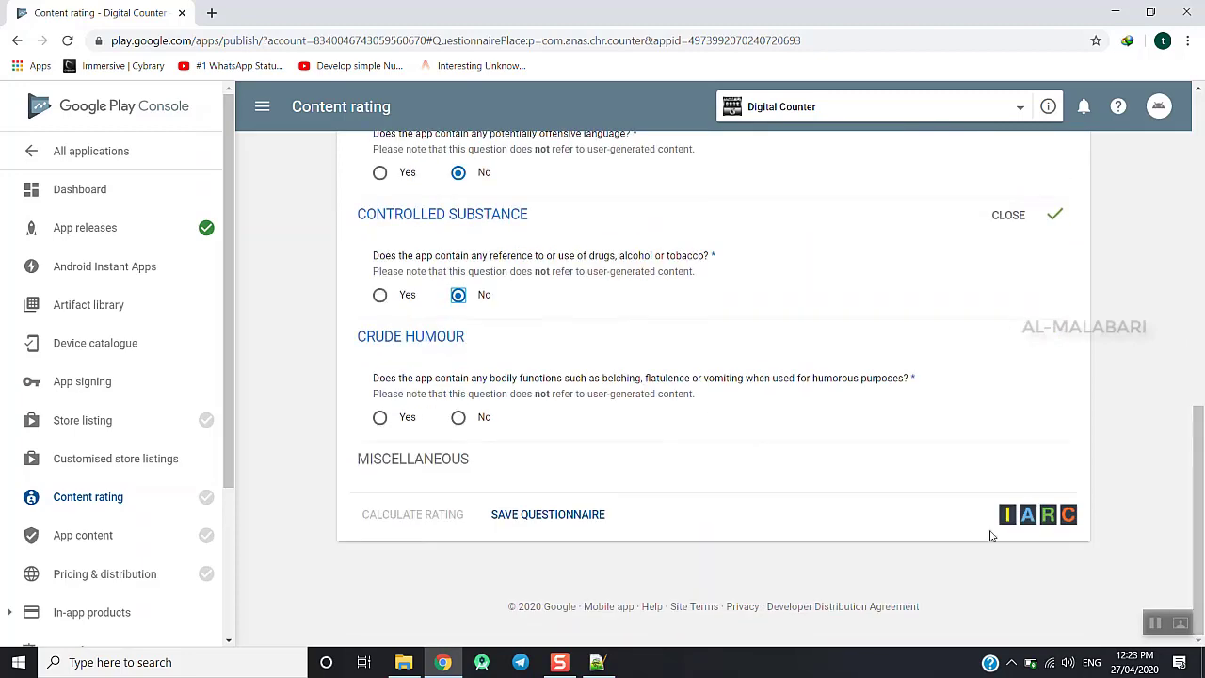
pyautogui.click(458, 417)
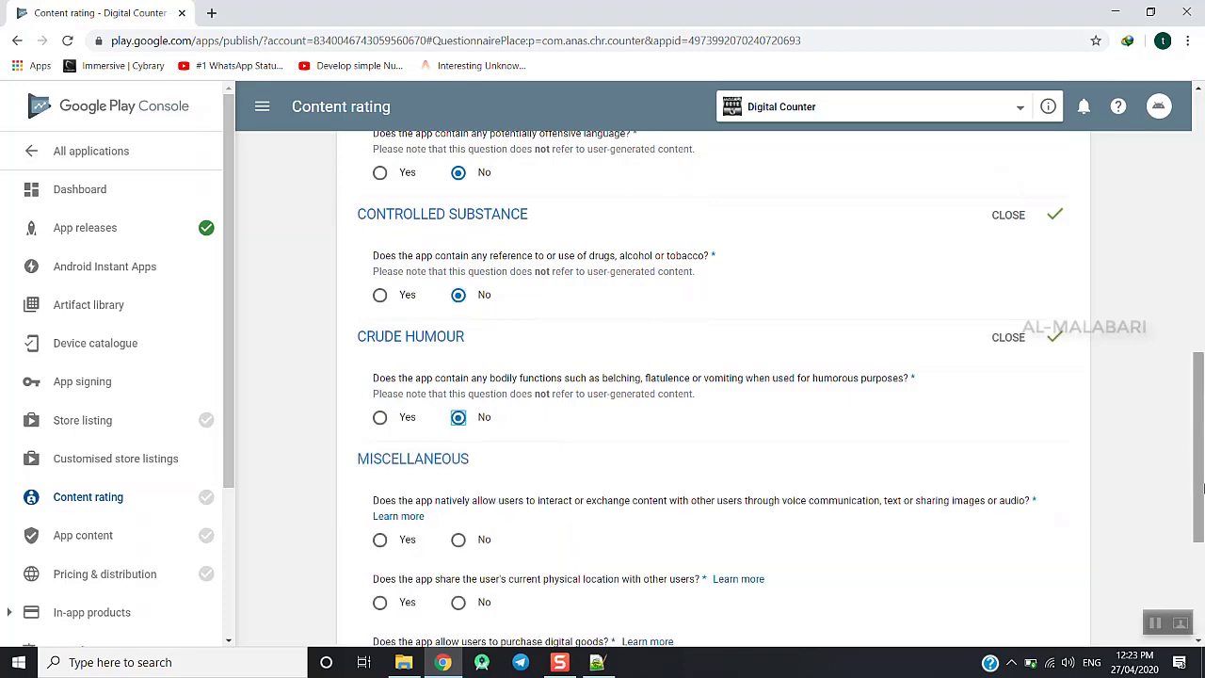
# Answer No to all four Miscellaneous questions on user interaction, location sharing, digital purchases and Nazi symbols
pyautogui.scroll(-3, 1202, 563)
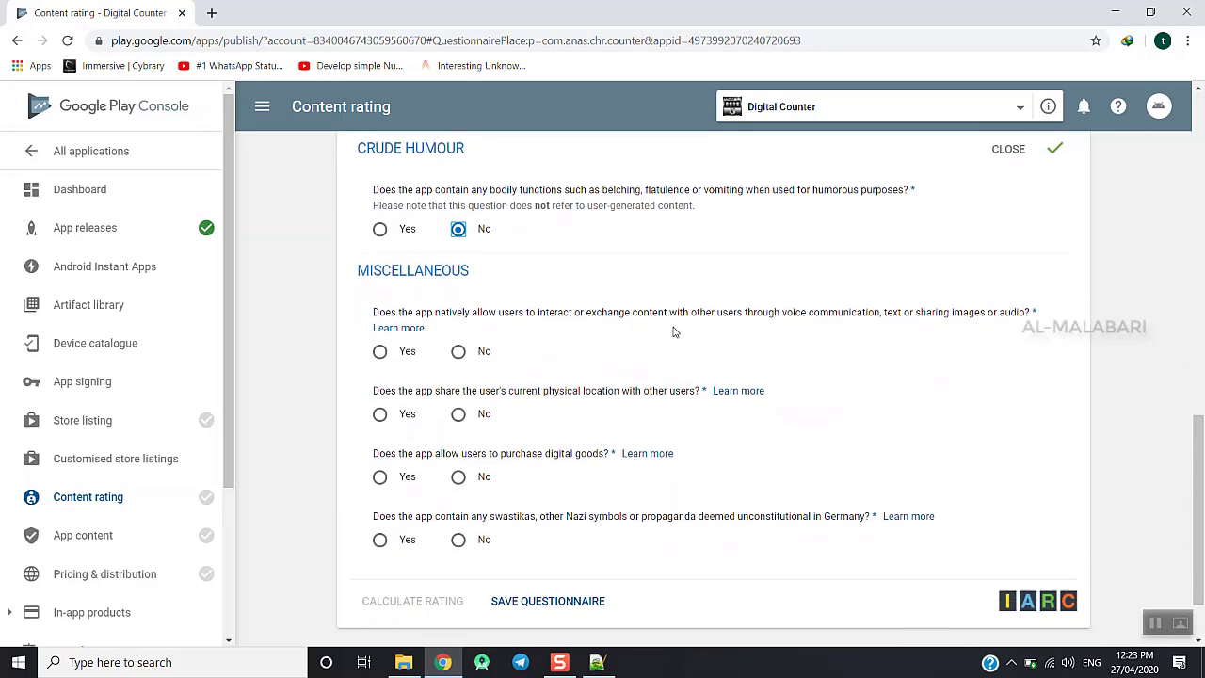
pyautogui.moveTo(717, 312); pyautogui.dragTo(855, 327)
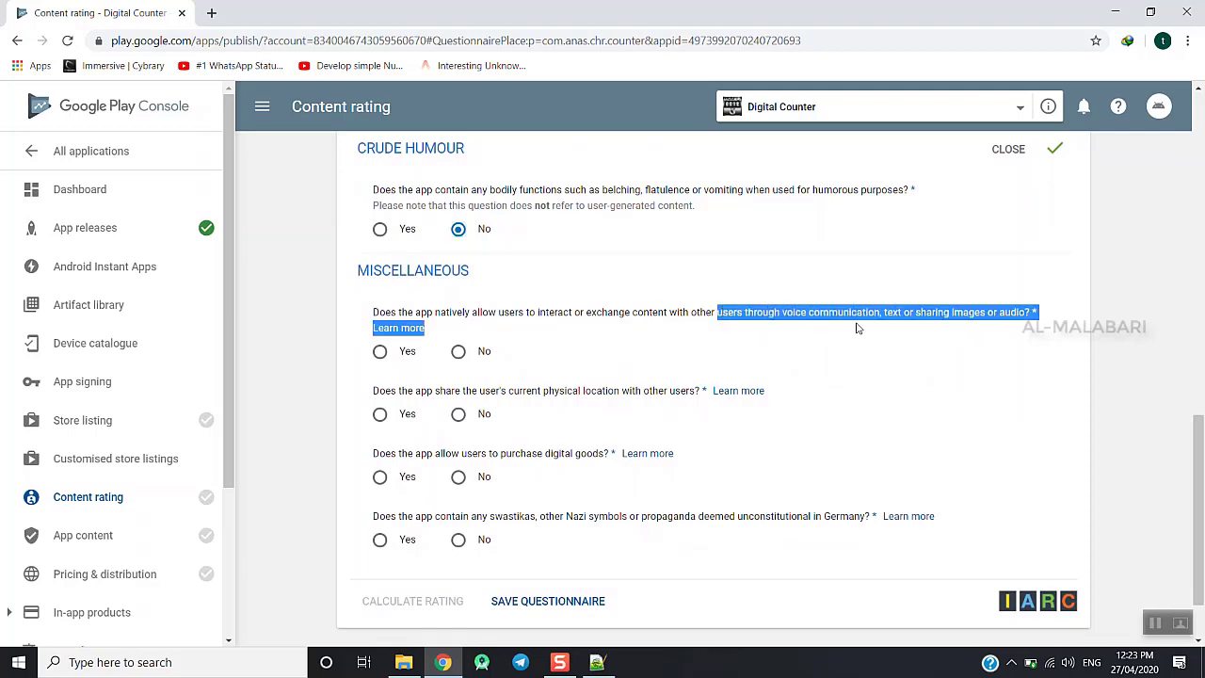
pyautogui.click(431, 346)
pyautogui.moveTo(456, 346); pyautogui.dragTo(398, 390)
pyautogui.click(458, 349)
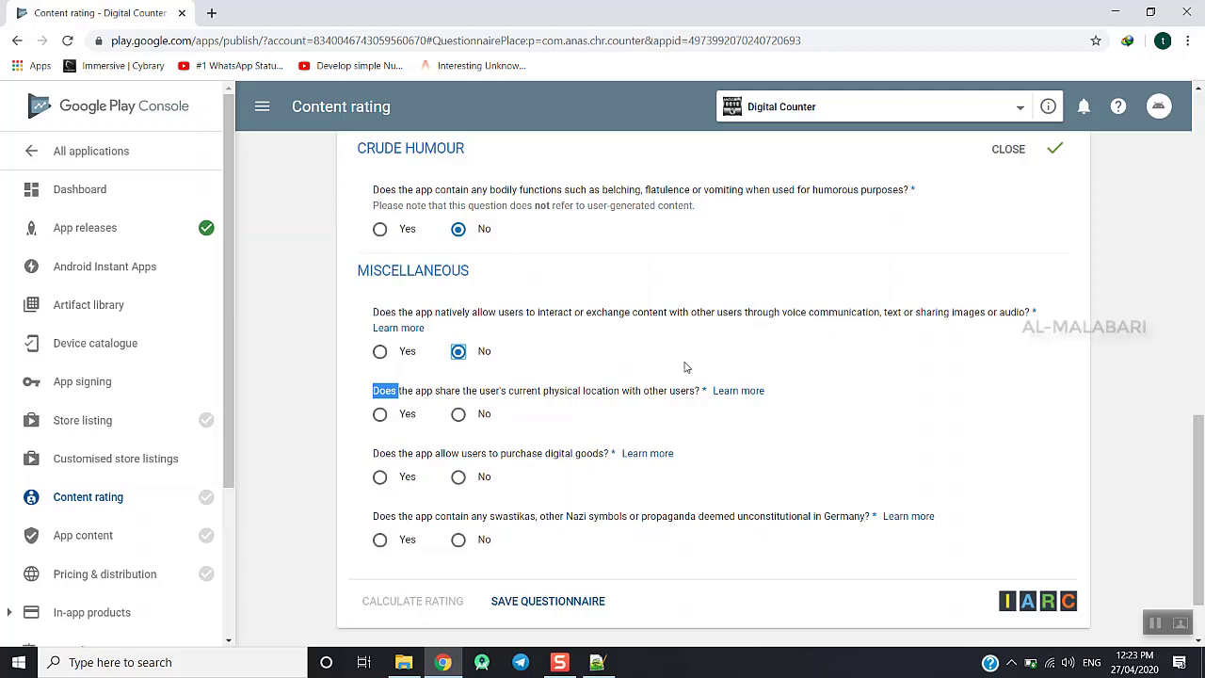
pyautogui.click(457, 419)
pyautogui.click(458, 479)
pyautogui.click(458, 542)
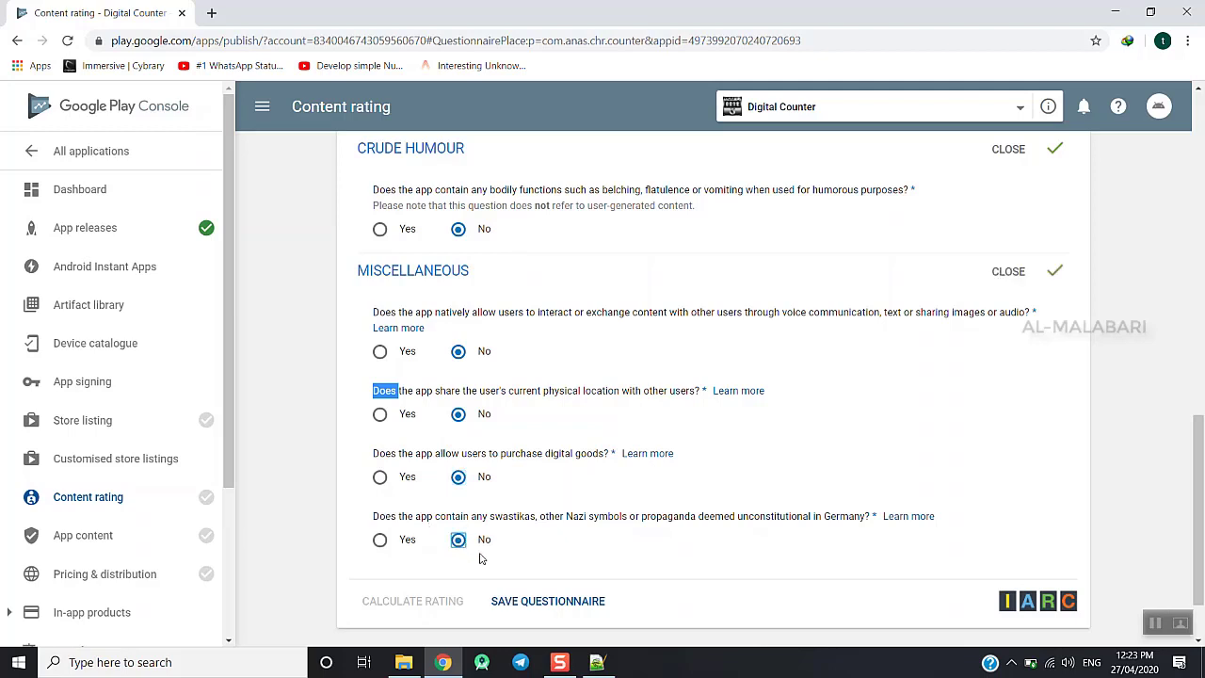
# Save the content rating questionnaire, then calculate and apply the rating to the app
pyautogui.click(576, 600)
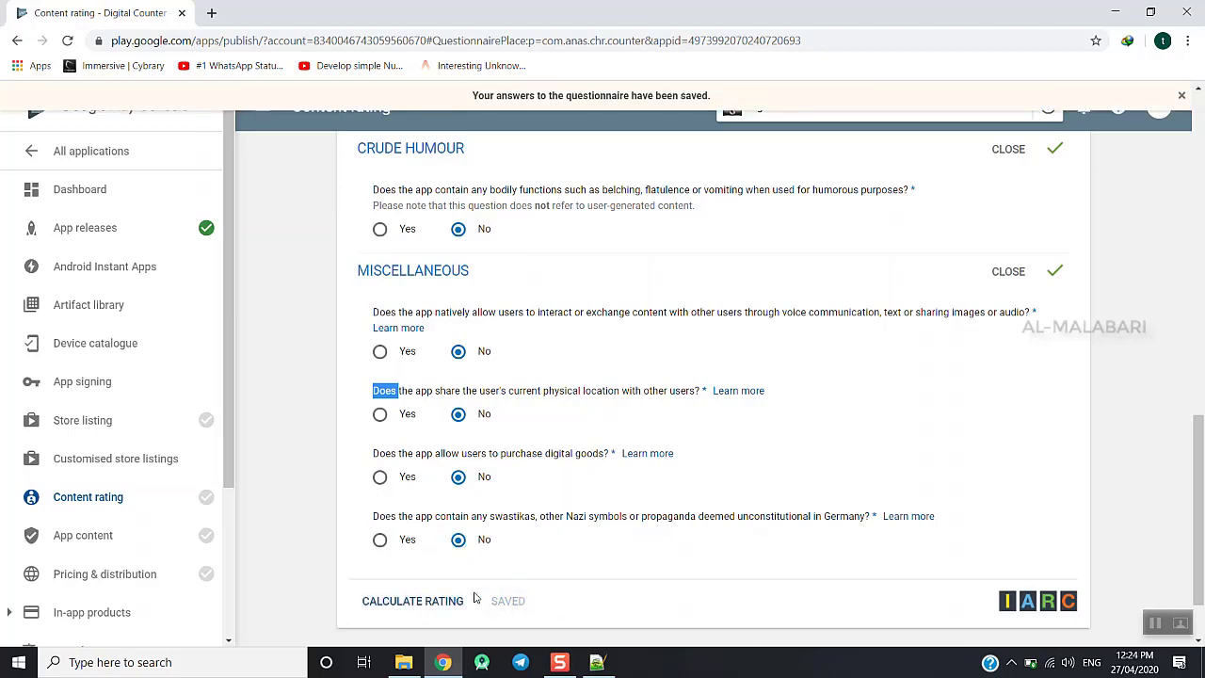
pyautogui.click(425, 605)
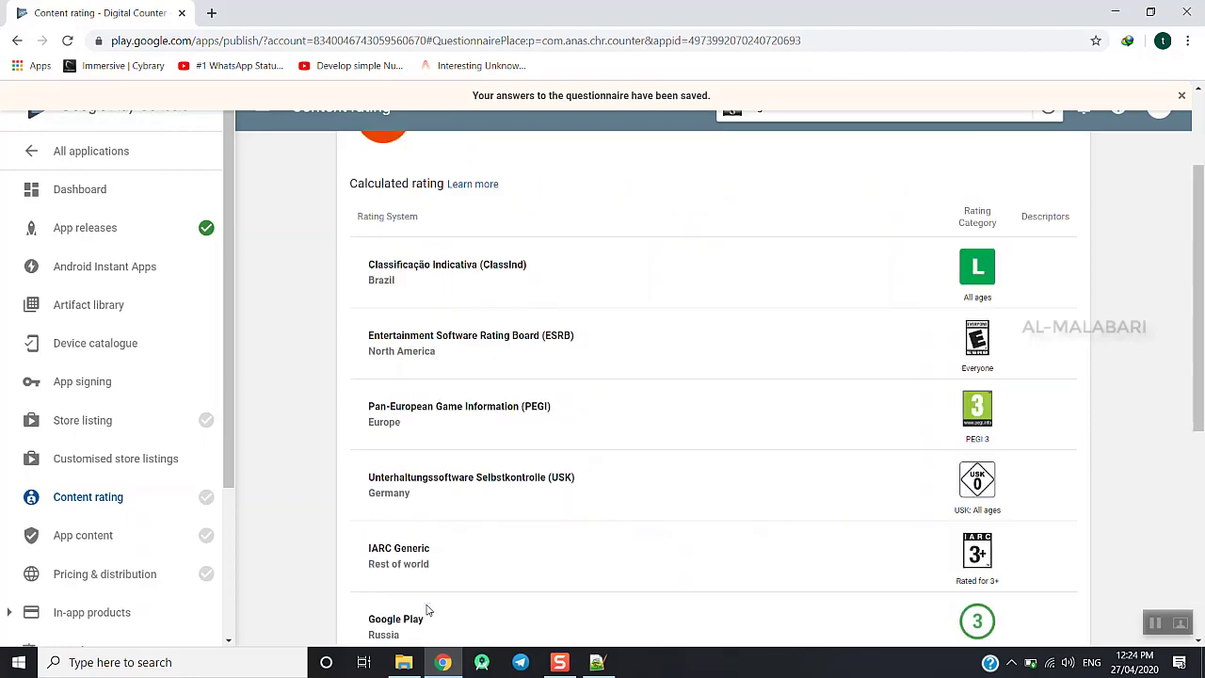
pyautogui.moveTo(1201, 330); pyautogui.dragTo(1201, 516)
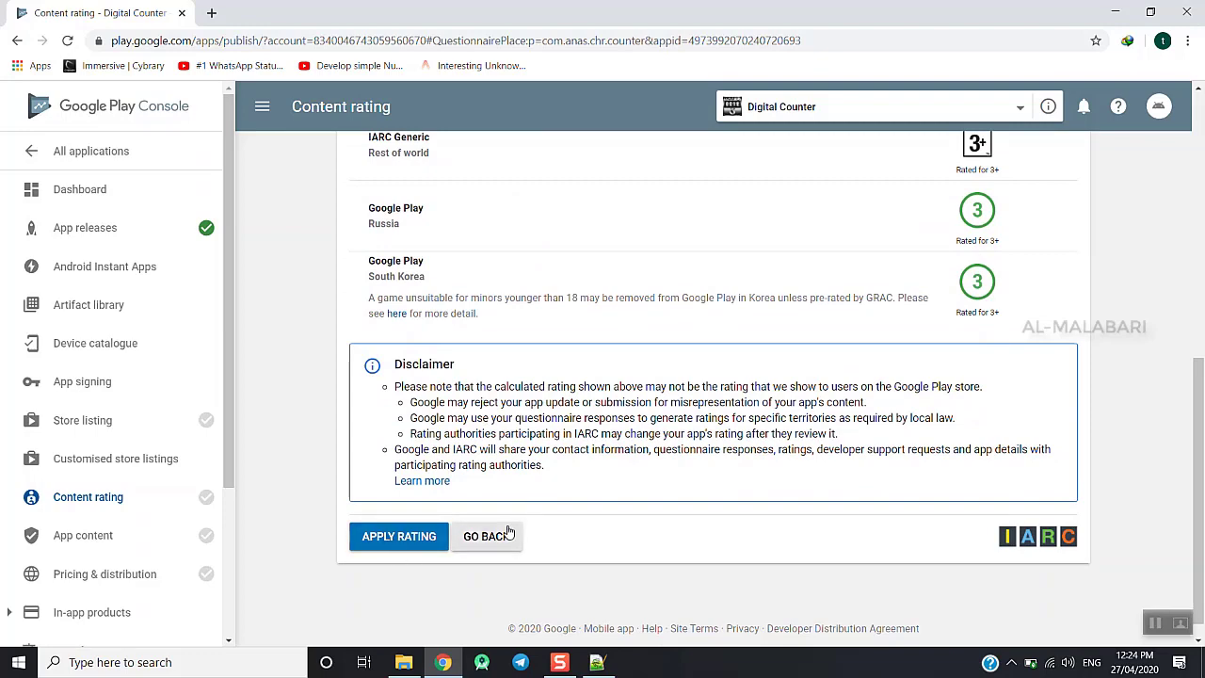
pyautogui.click(418, 530)
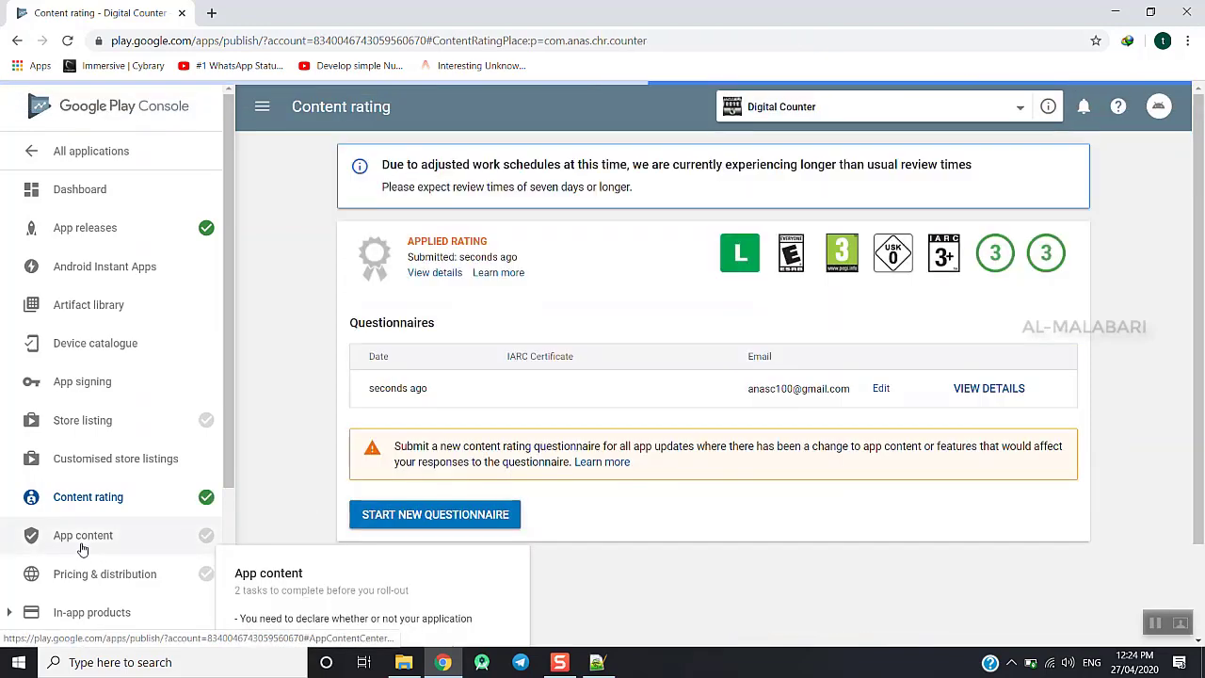
# Open the App content section and read the privacy policy requirement for audiences under 13, leaving the policy URL blank
pyautogui.click(92, 542)
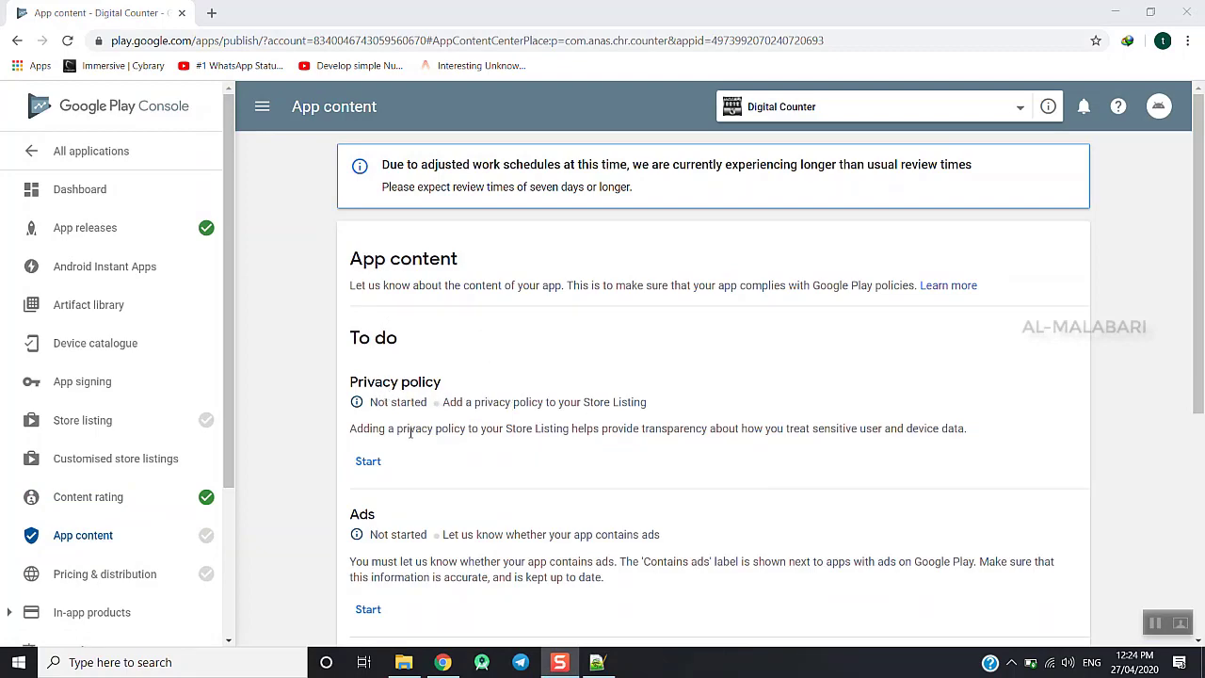
pyautogui.moveTo(1194, 394)
pyautogui.mouseDown()
pyautogui.moveTo(1195, 570)
pyautogui.moveTo(1199, 269)
pyautogui.moveTo(1199, 413)
pyautogui.moveTo(1187, 415)
pyautogui.mouseUp()
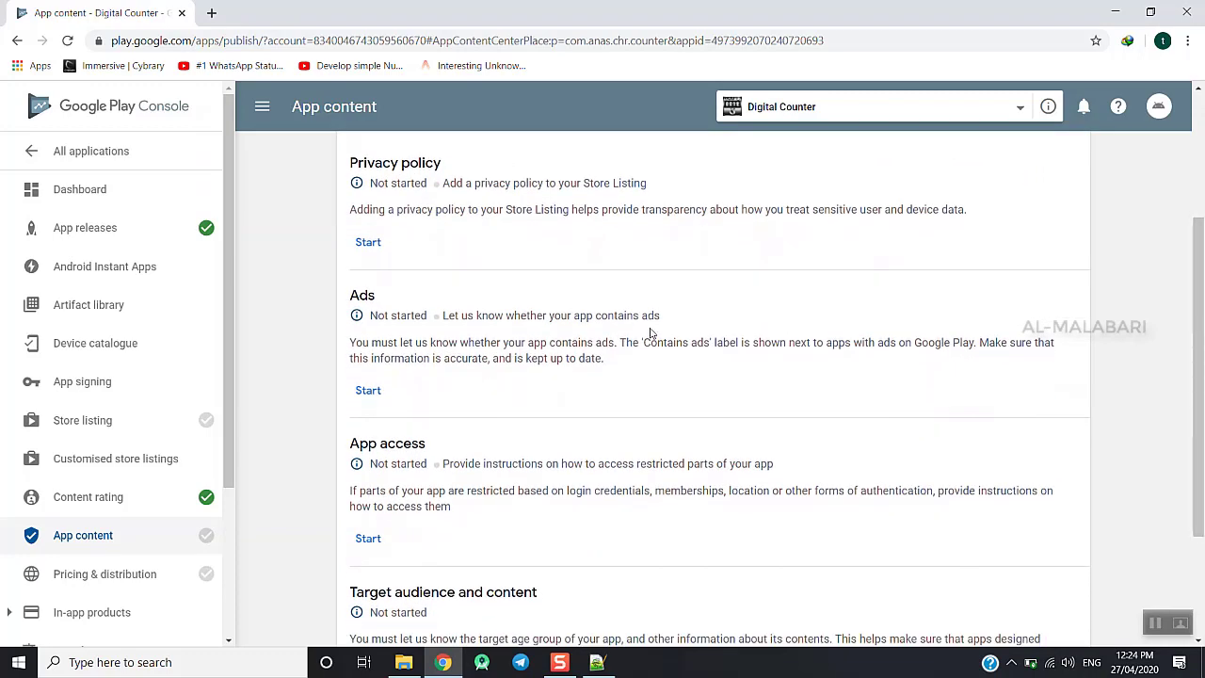
pyautogui.click(362, 245)
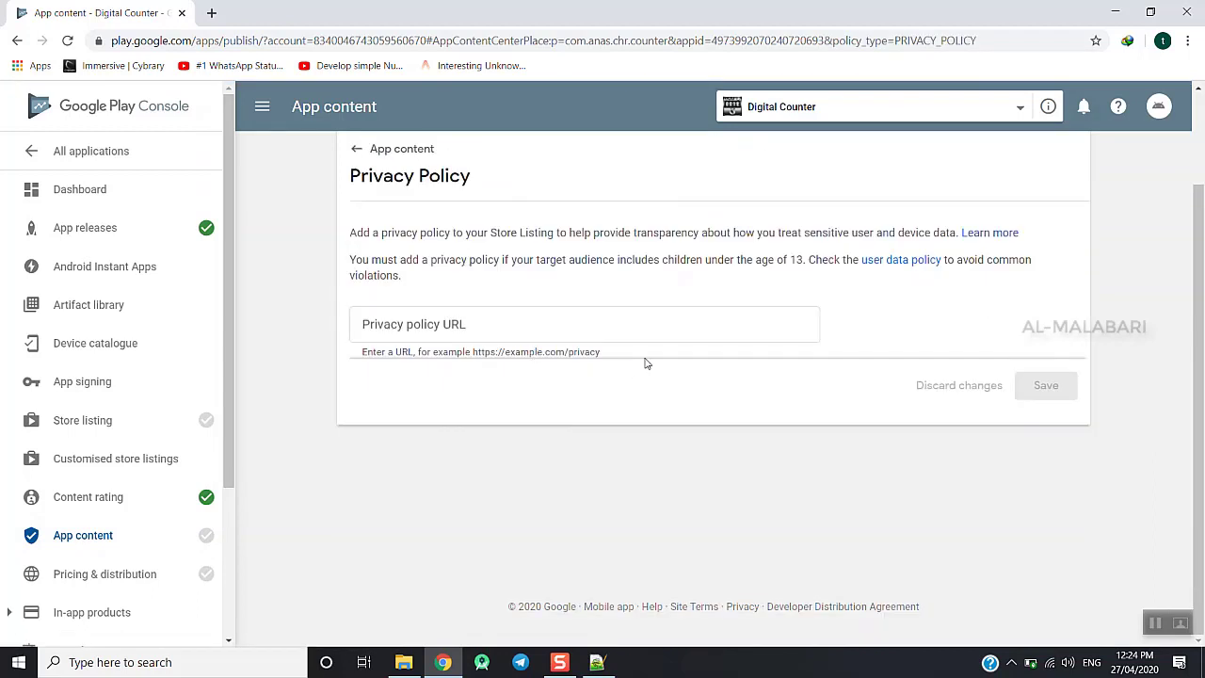
pyautogui.click(755, 329)
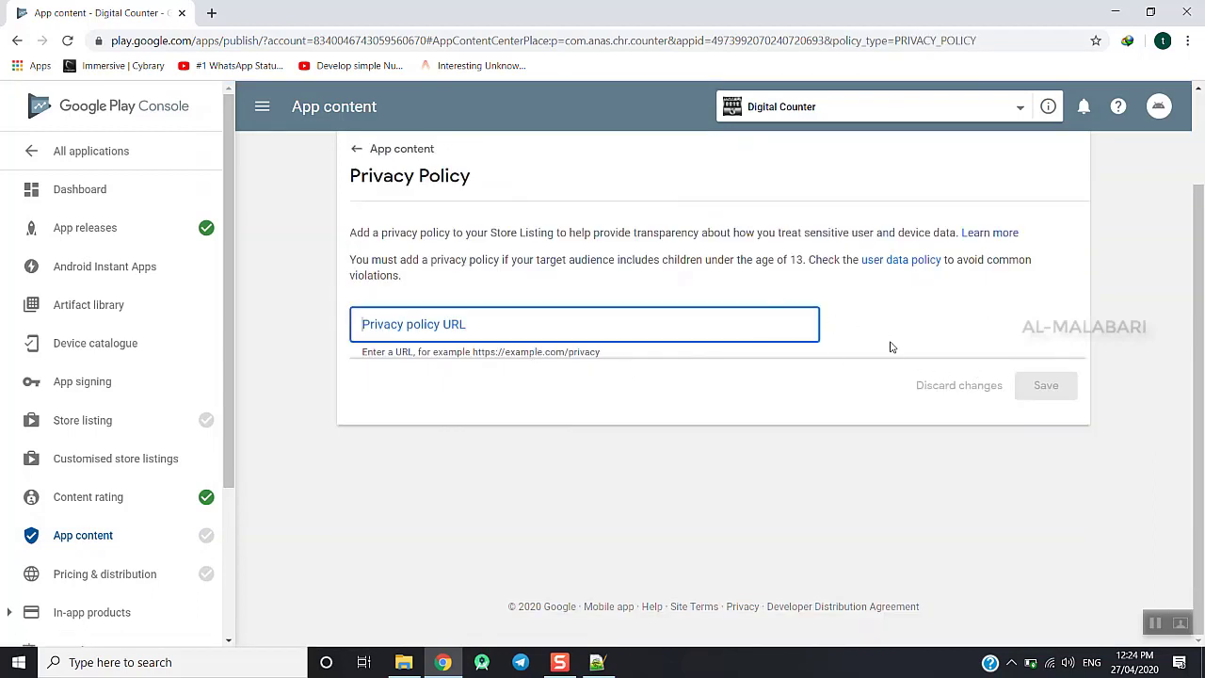
pyautogui.moveTo(730, 264); pyautogui.dragTo(815, 259)
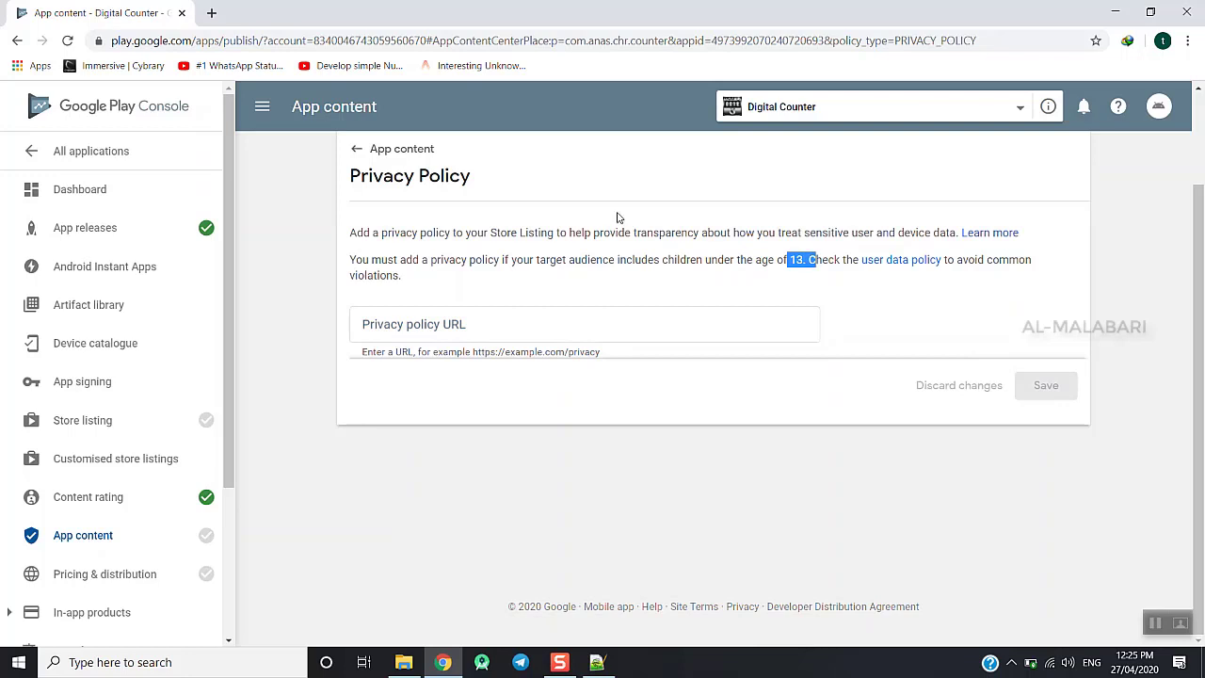
pyautogui.click(369, 148)
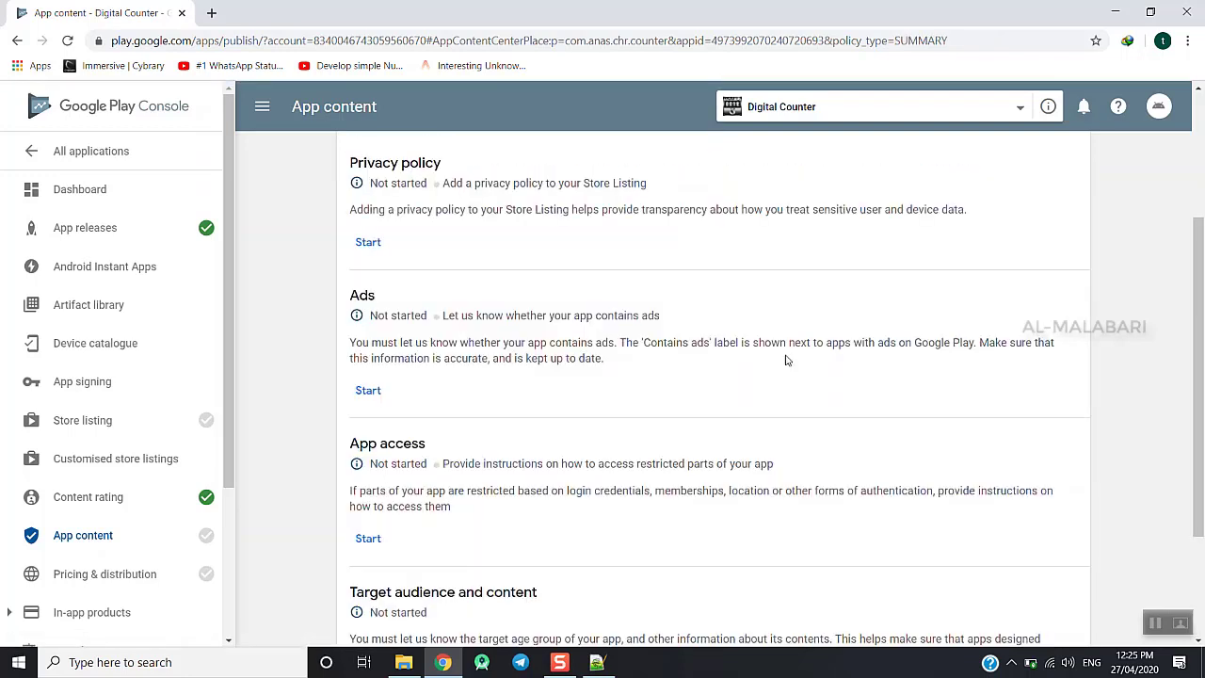
# Declare that the app does not contain ads, save the declaration and return to the App content overview
pyautogui.click(368, 389)
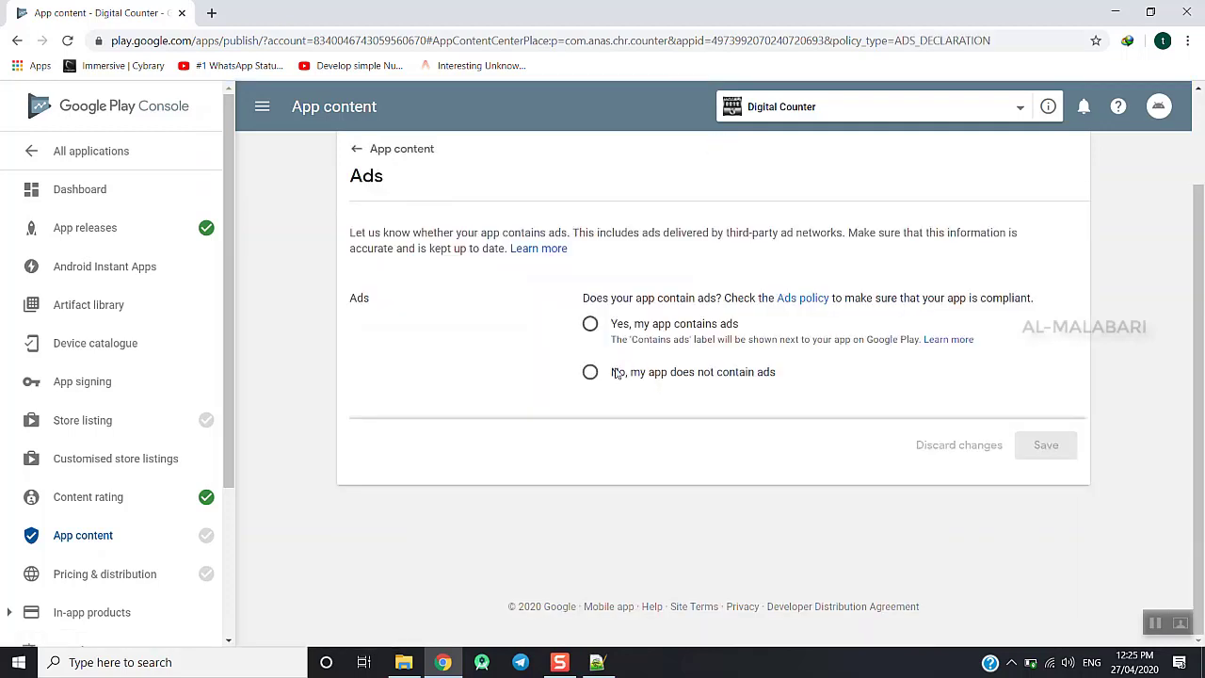
pyautogui.click(608, 374)
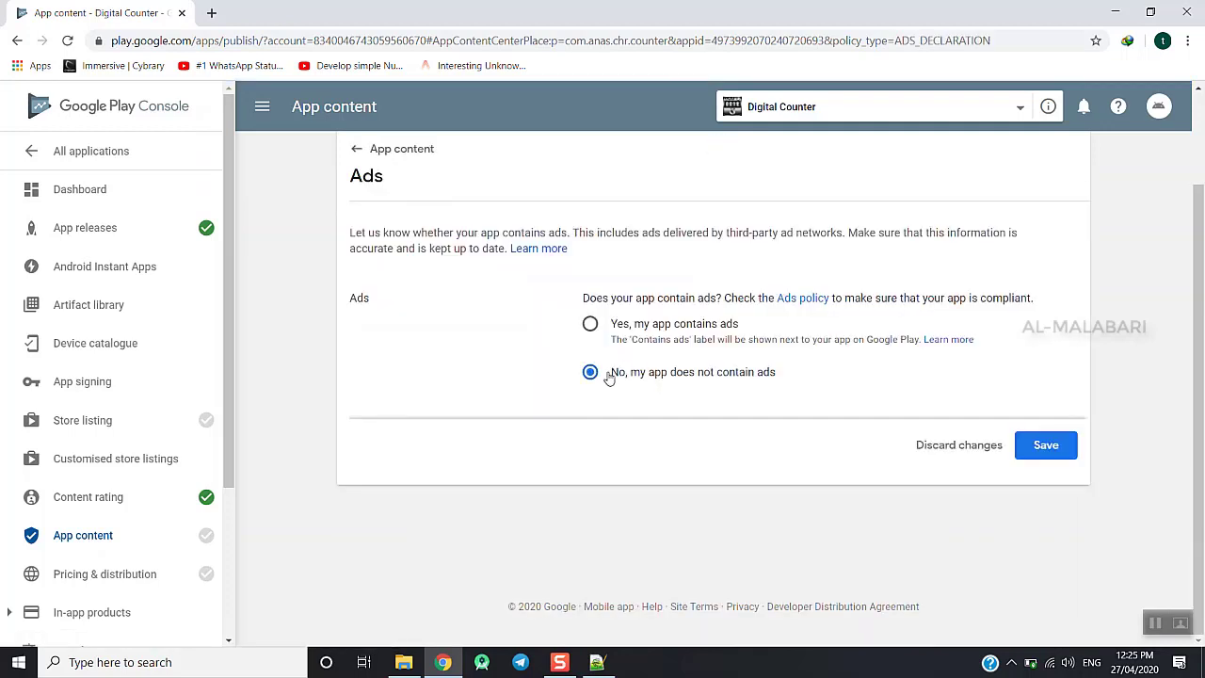
pyautogui.click(1026, 444)
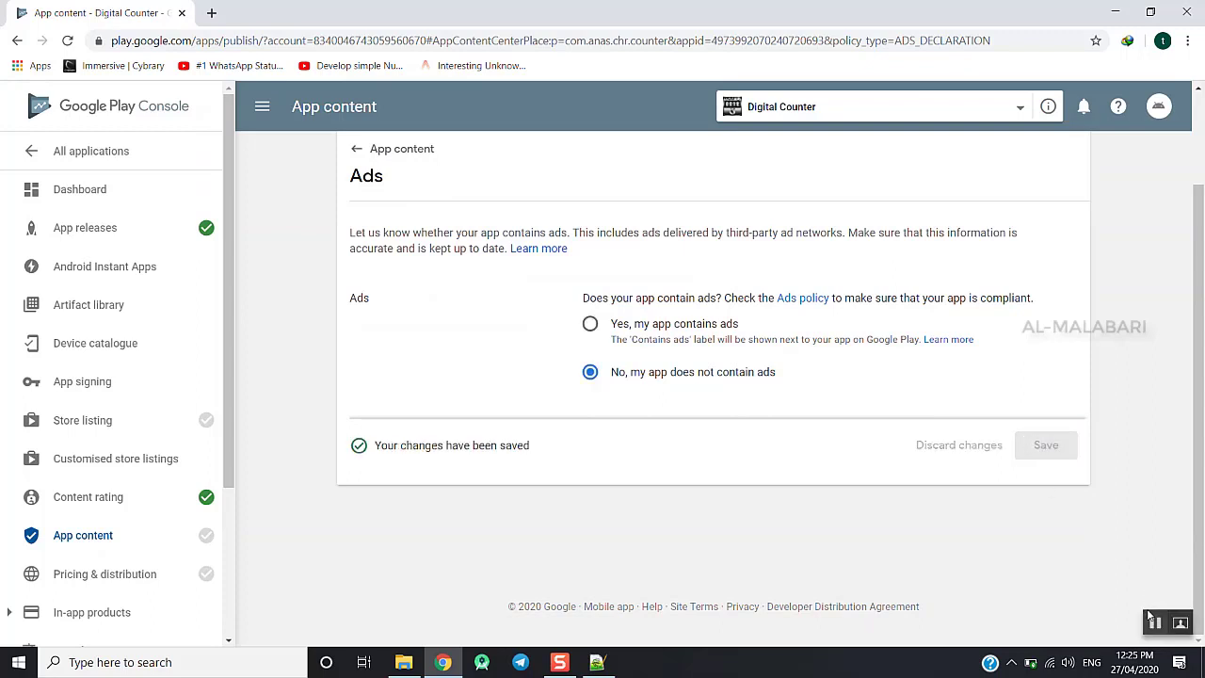
pyautogui.click(357, 148)
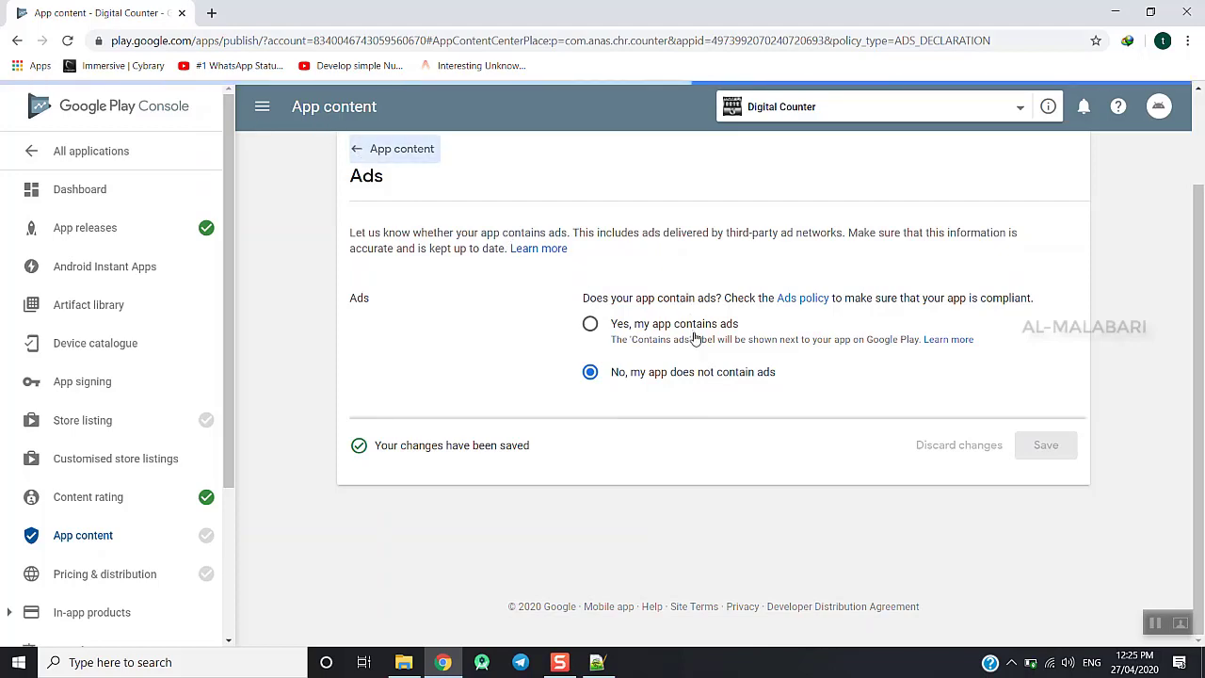
# Complete the app access section by declaring that all functionality is available without special access, and save it
pyautogui.moveTo(1202, 371); pyautogui.dragTo(1202, 425)
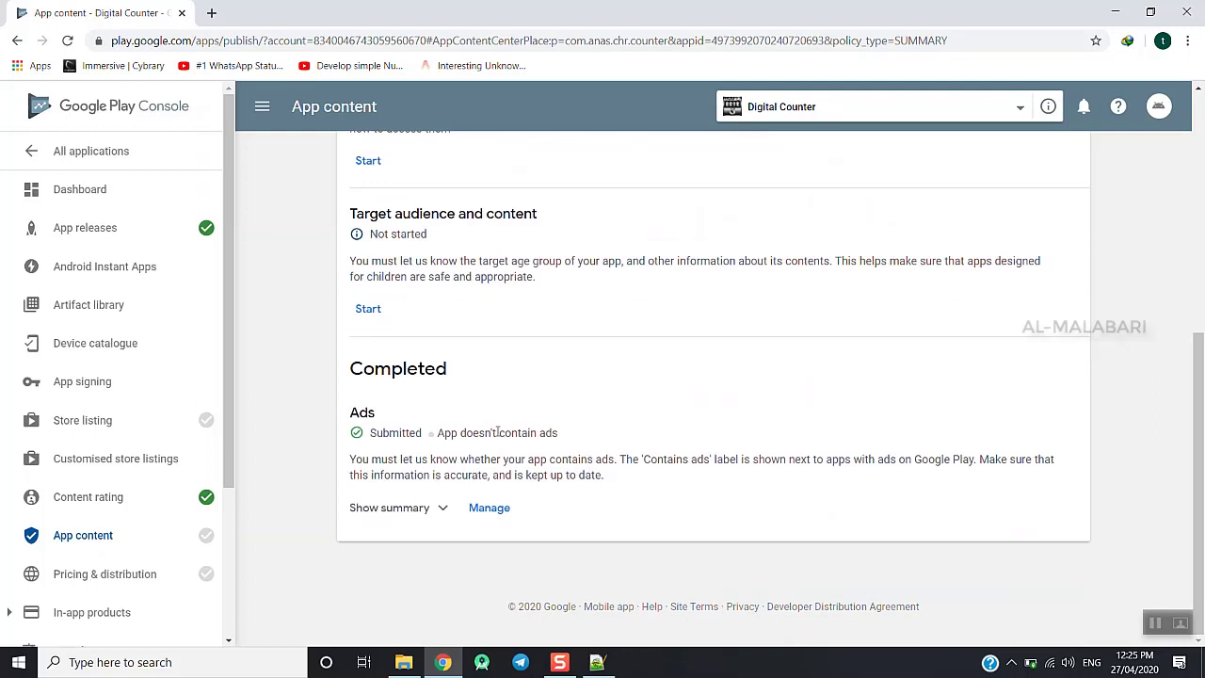
pyautogui.click(369, 310)
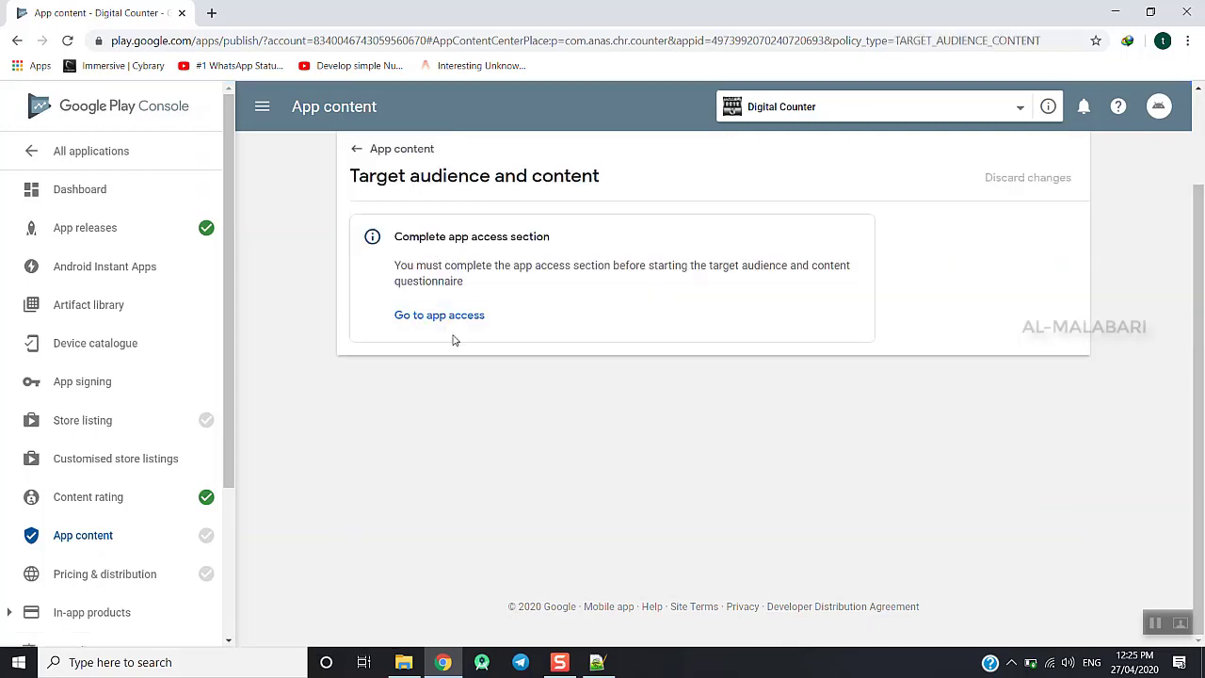
pyautogui.click(446, 314)
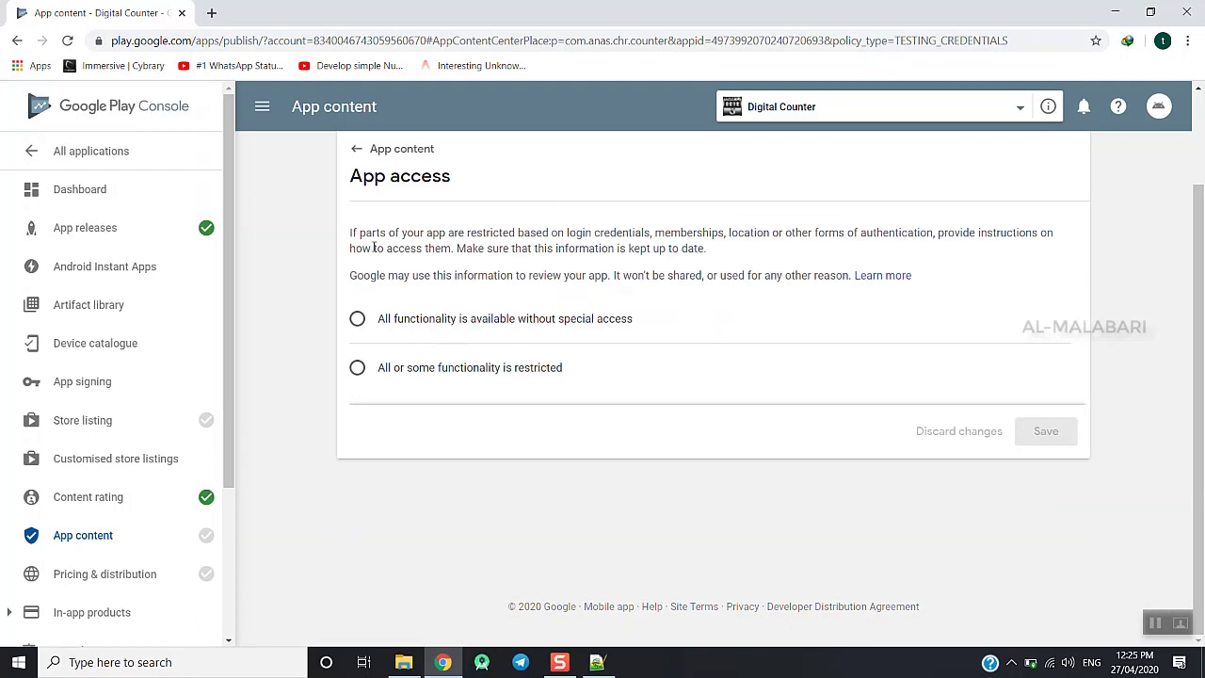
pyautogui.click(433, 320)
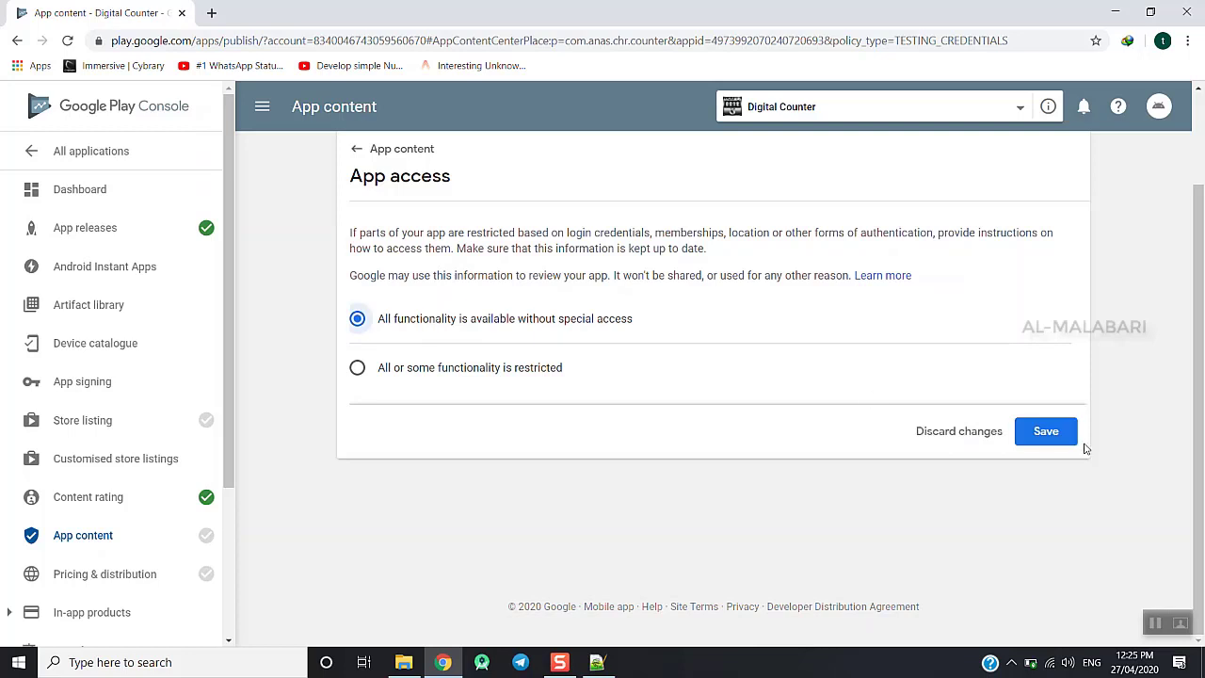
pyautogui.click(1046, 432)
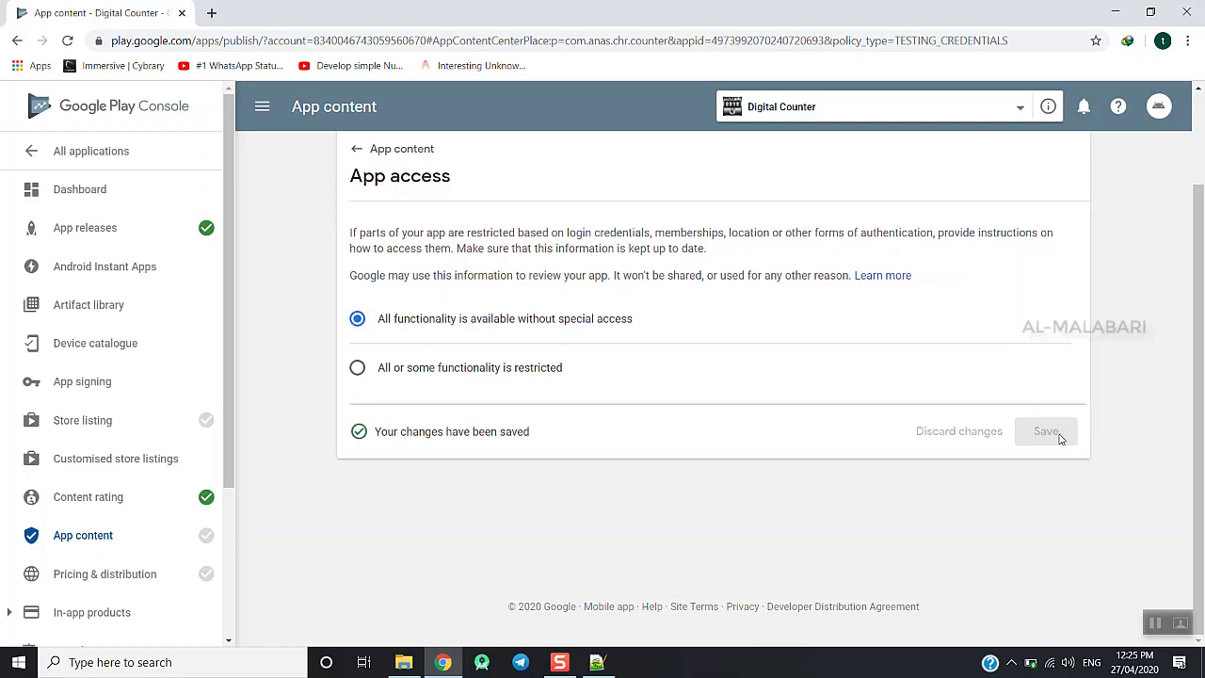
pyautogui.click(363, 158)
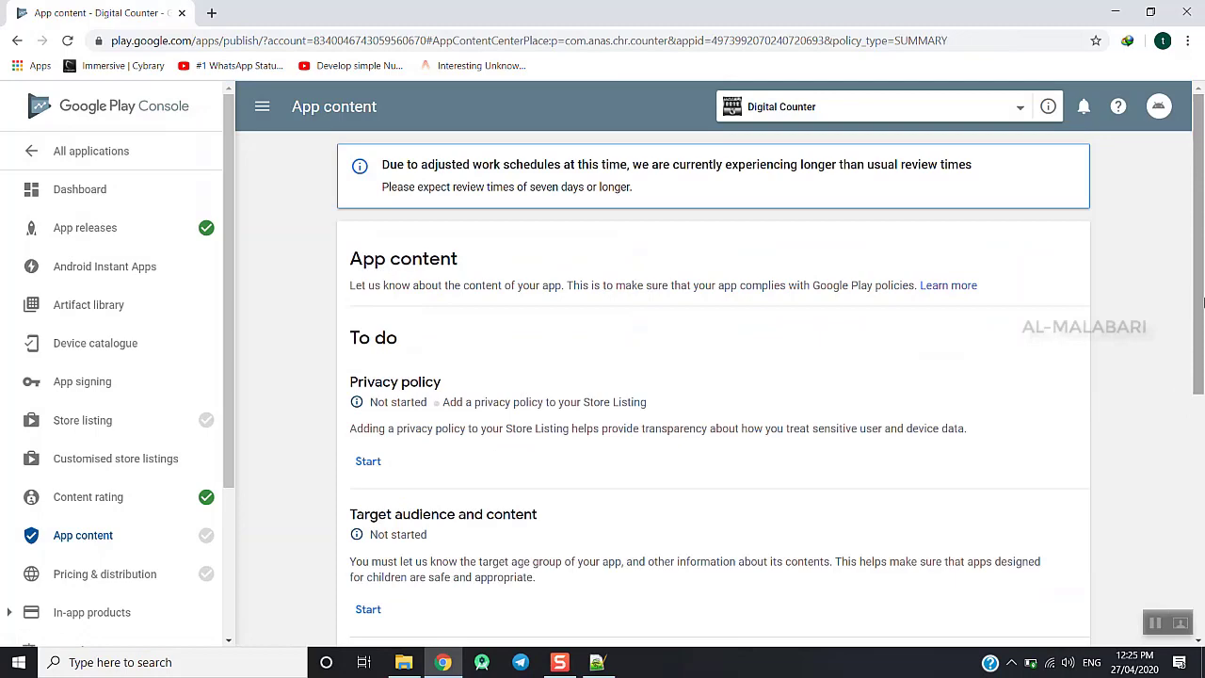
# Start the target audience and content questionnaire and set the target age group to 18 and over
pyautogui.moveTo(1203, 301); pyautogui.dragTo(1201, 342)
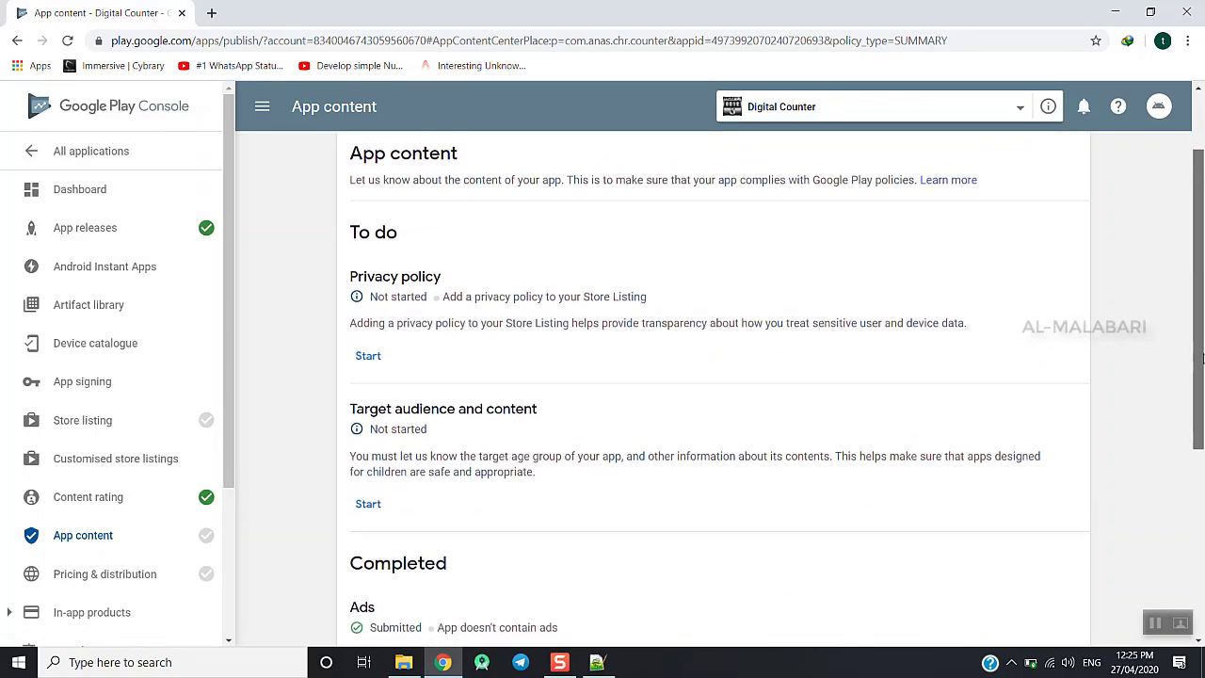
pyautogui.click(368, 504)
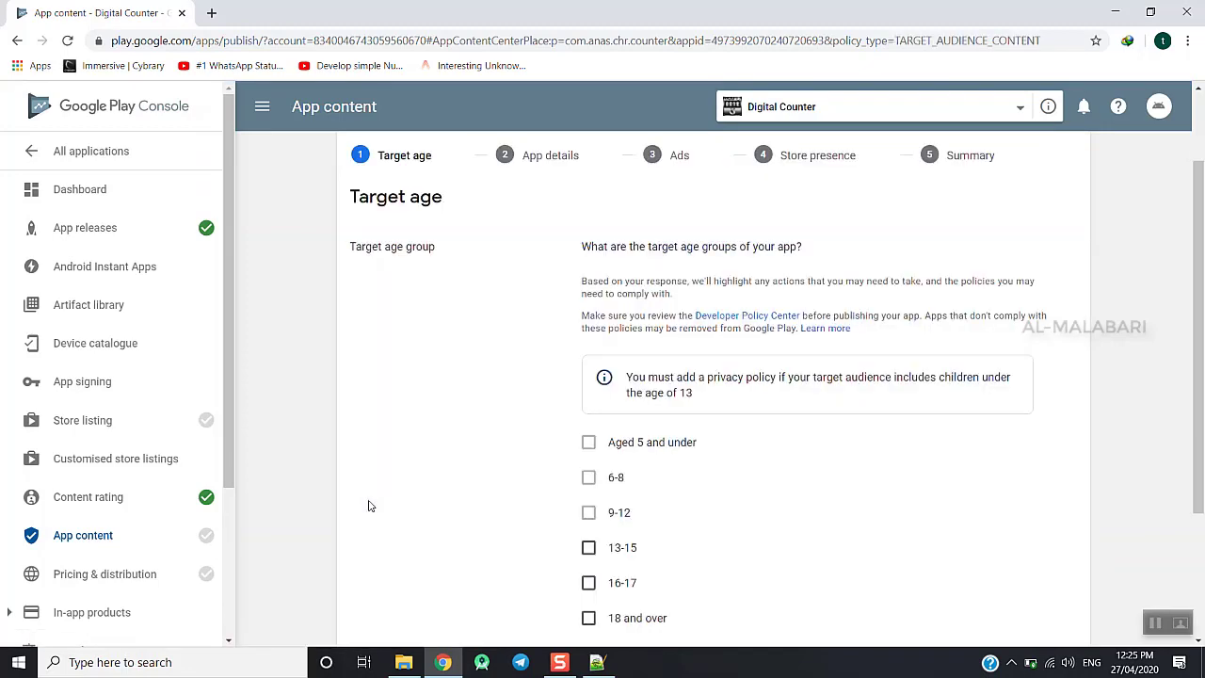
pyautogui.scroll(-3, 801, 409)
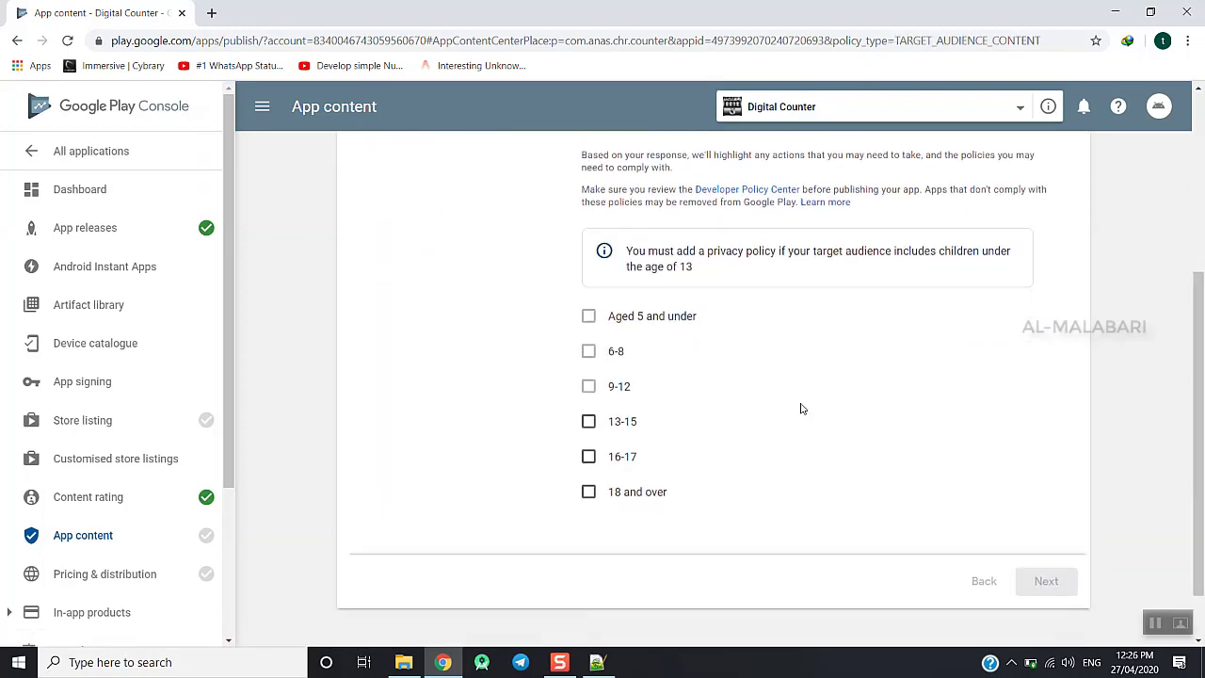
pyautogui.click(587, 490)
pyautogui.click(1049, 585)
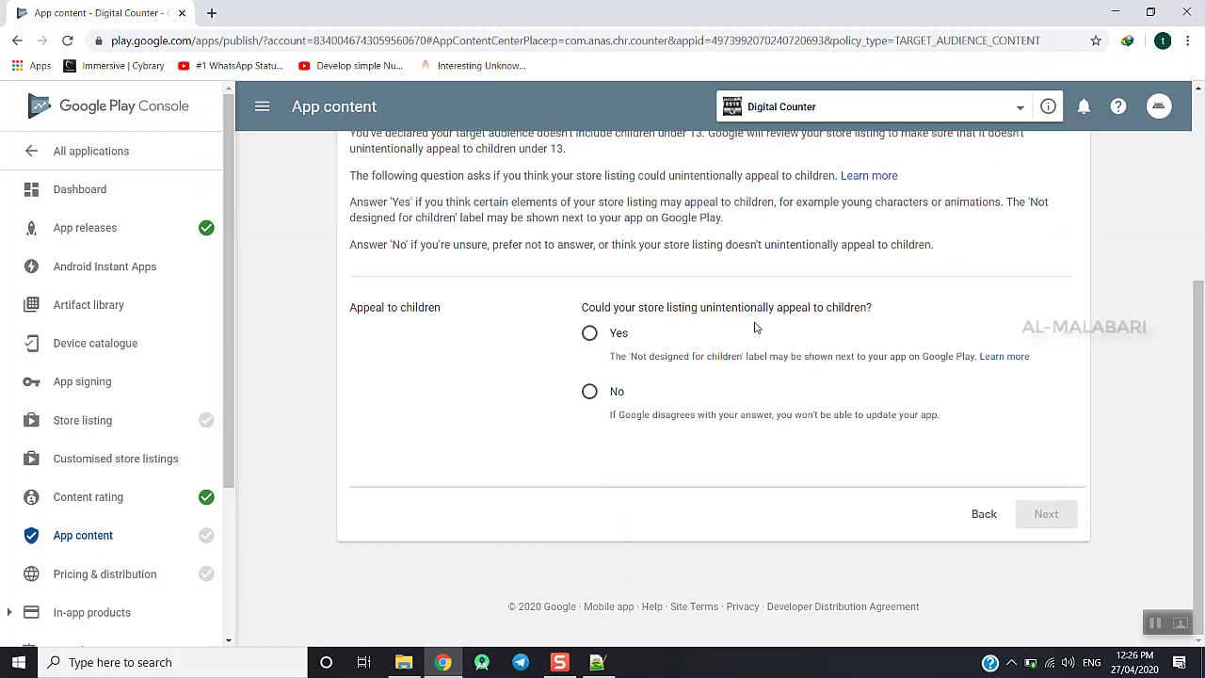
# Answer No on whether the store listing could unintentionally appeal to children, and save the target audience questionnaire
pyautogui.moveTo(748, 302); pyautogui.dragTo(863, 307)
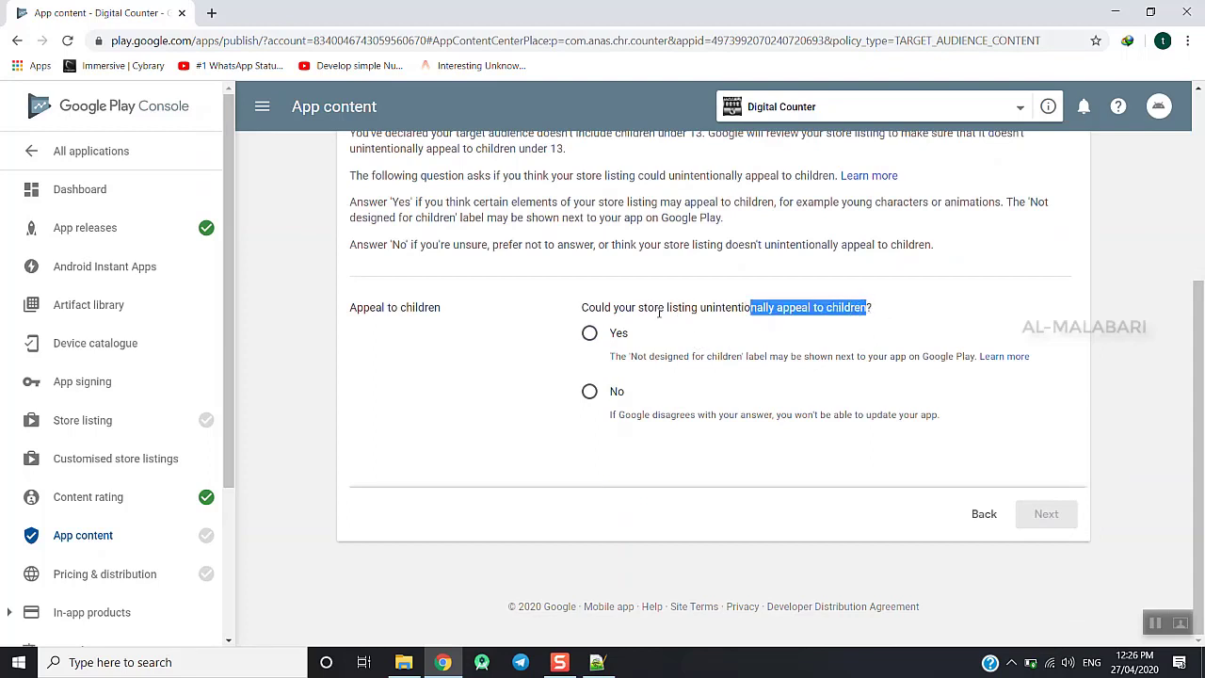
pyautogui.click(609, 392)
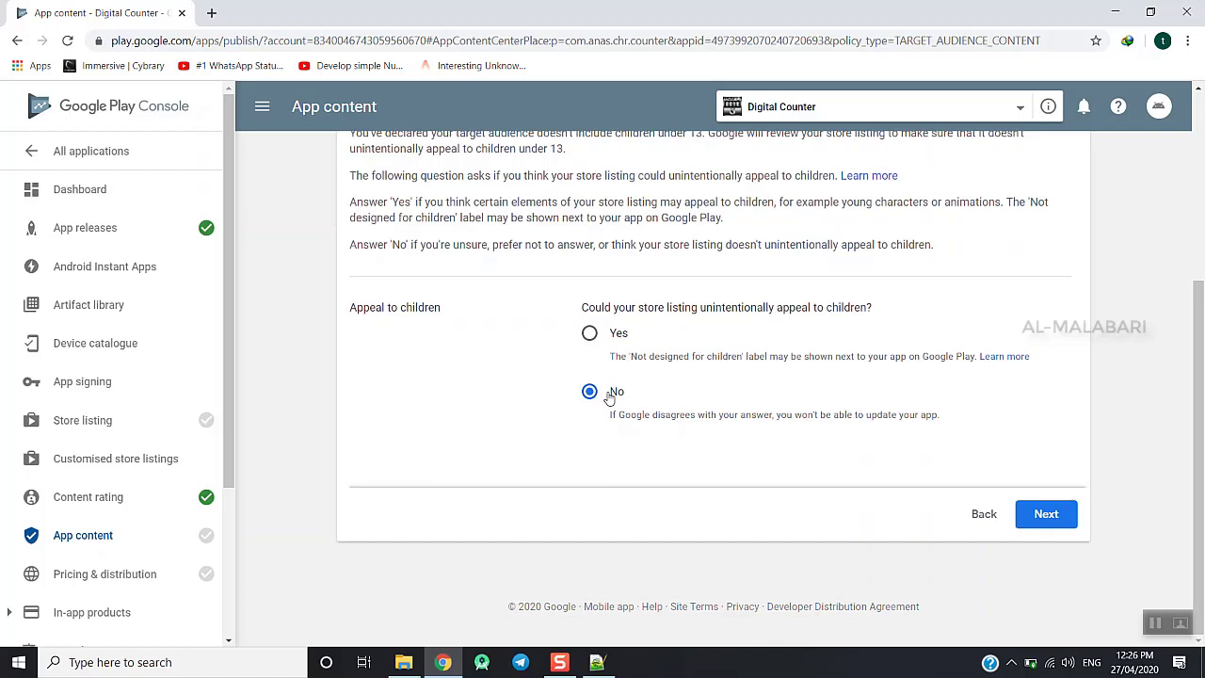
pyautogui.click(1035, 517)
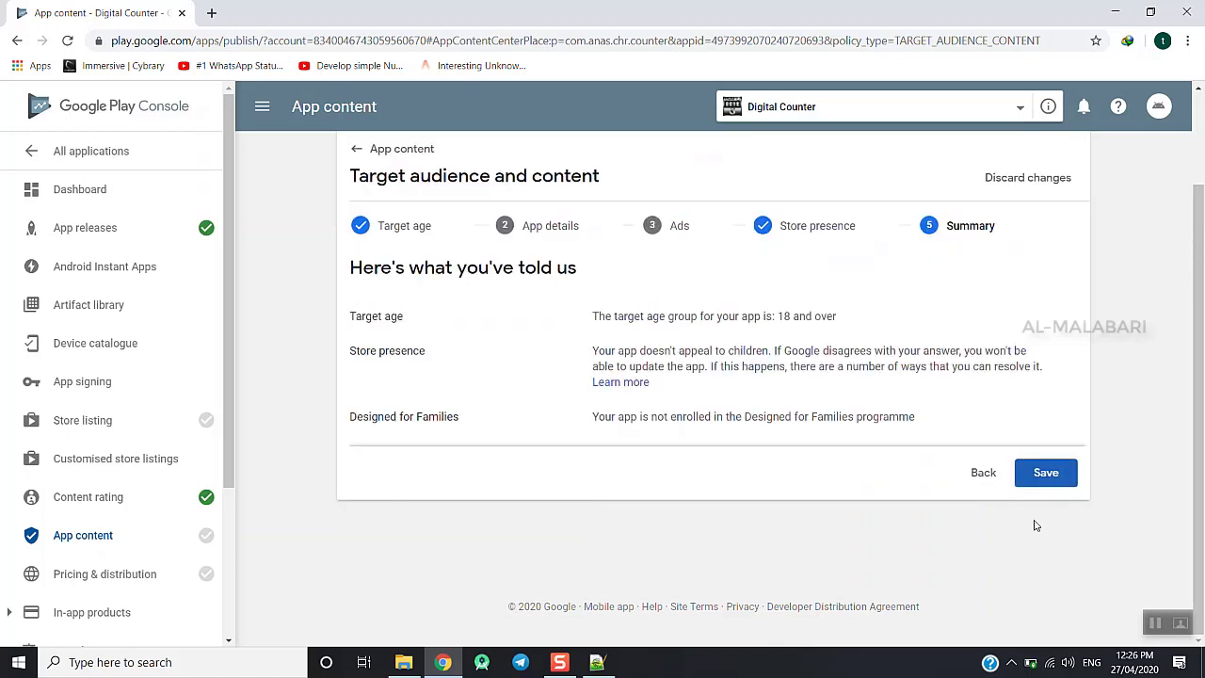
pyautogui.click(1035, 481)
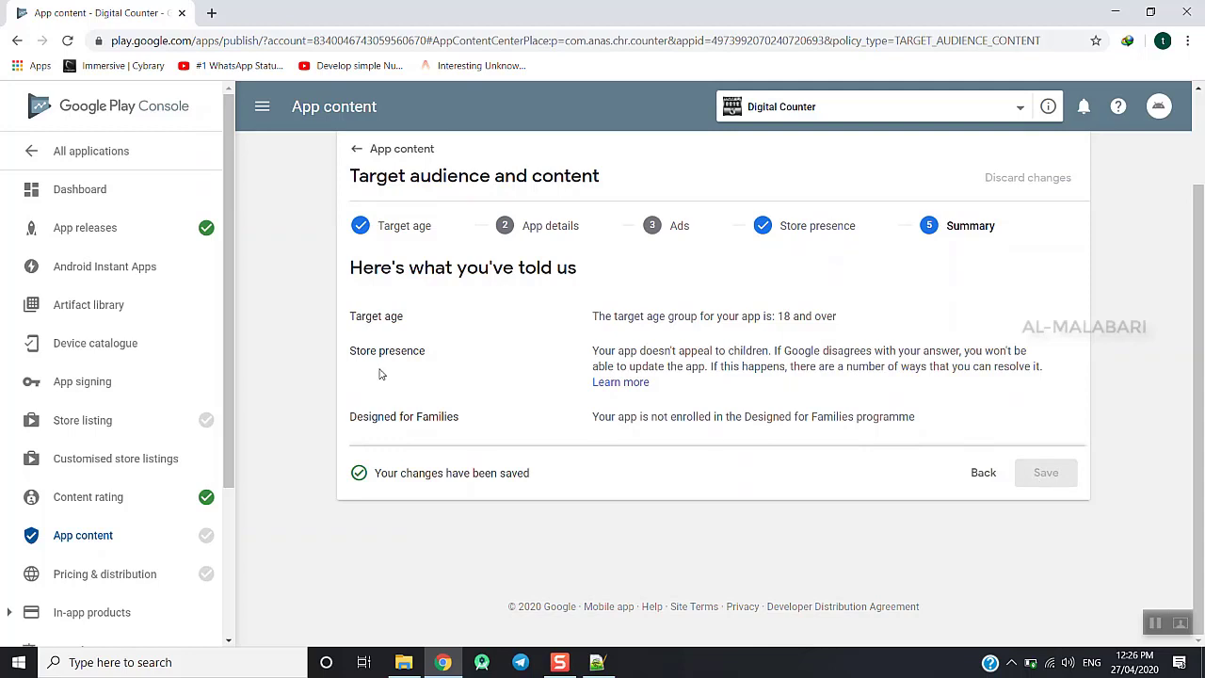
pyautogui.click(369, 150)
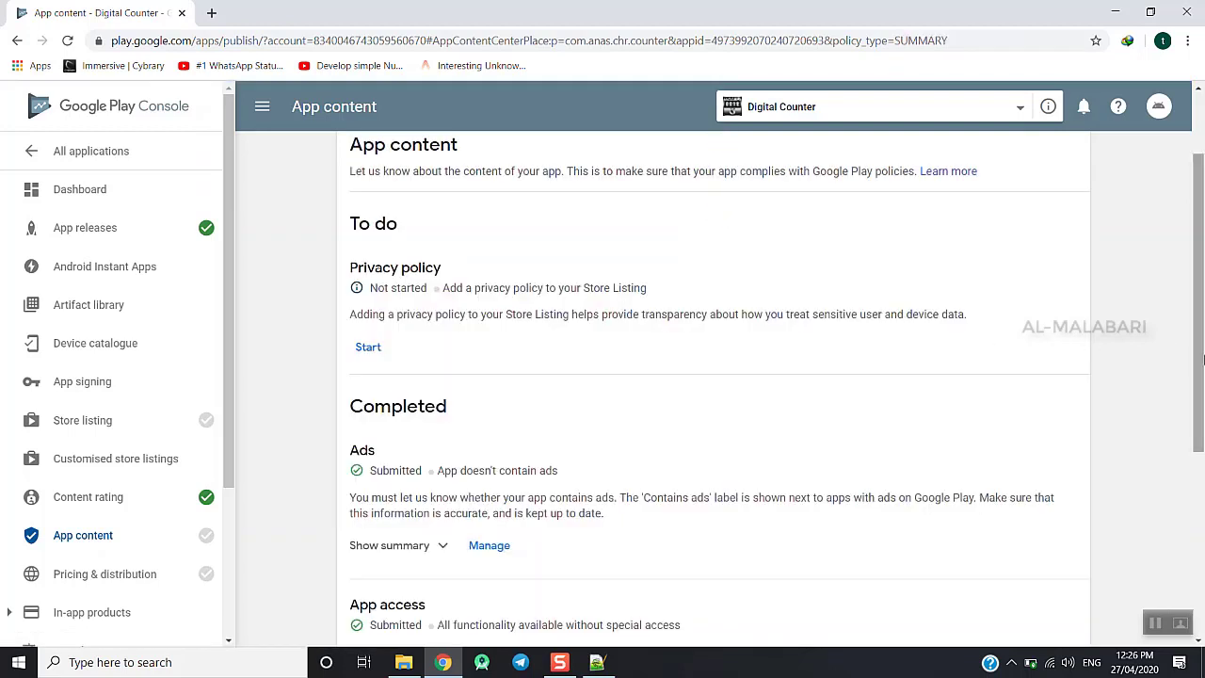
# Review the Digital Counter store listing, including its graphic assets, the phone screenshot requirements, content rating and contact details
pyautogui.moveTo(1201, 359)
pyautogui.mouseDown()
pyautogui.moveTo(1201, 450)
pyautogui.moveTo(1201, 320)
pyautogui.moveTo(1201, 582)
pyautogui.moveTo(1201, 348)
pyautogui.mouseUp()
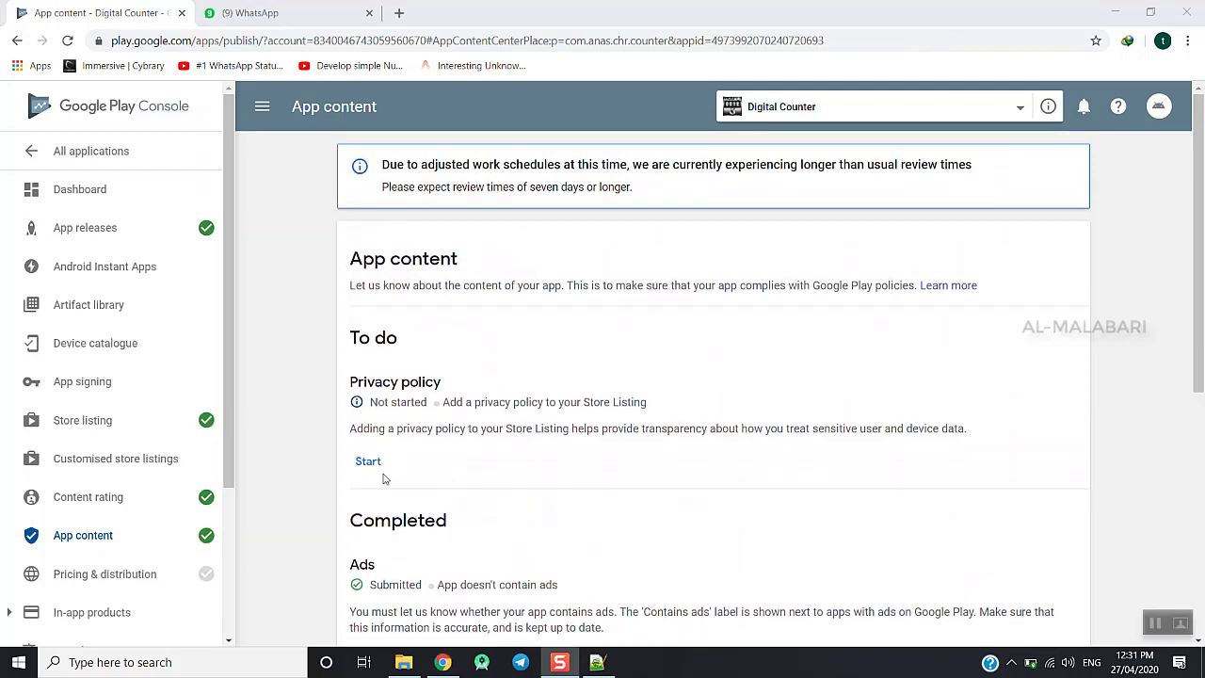
pyautogui.click(80, 433)
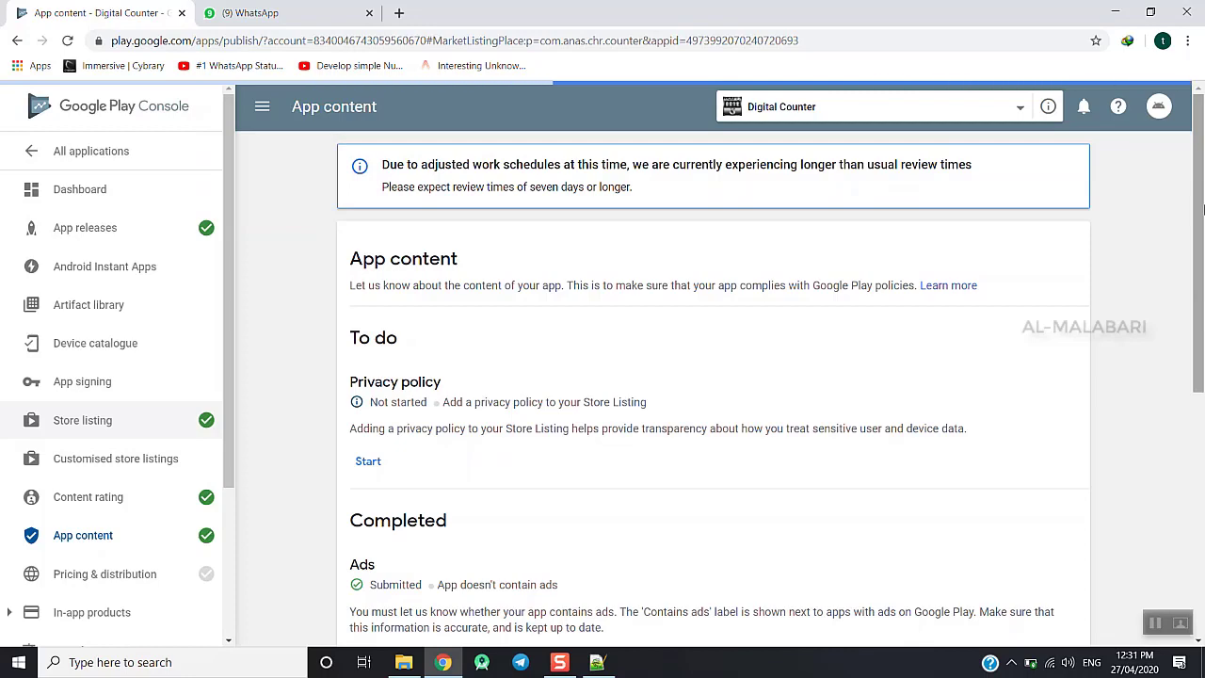
pyautogui.scroll(-20, 1203, 209)
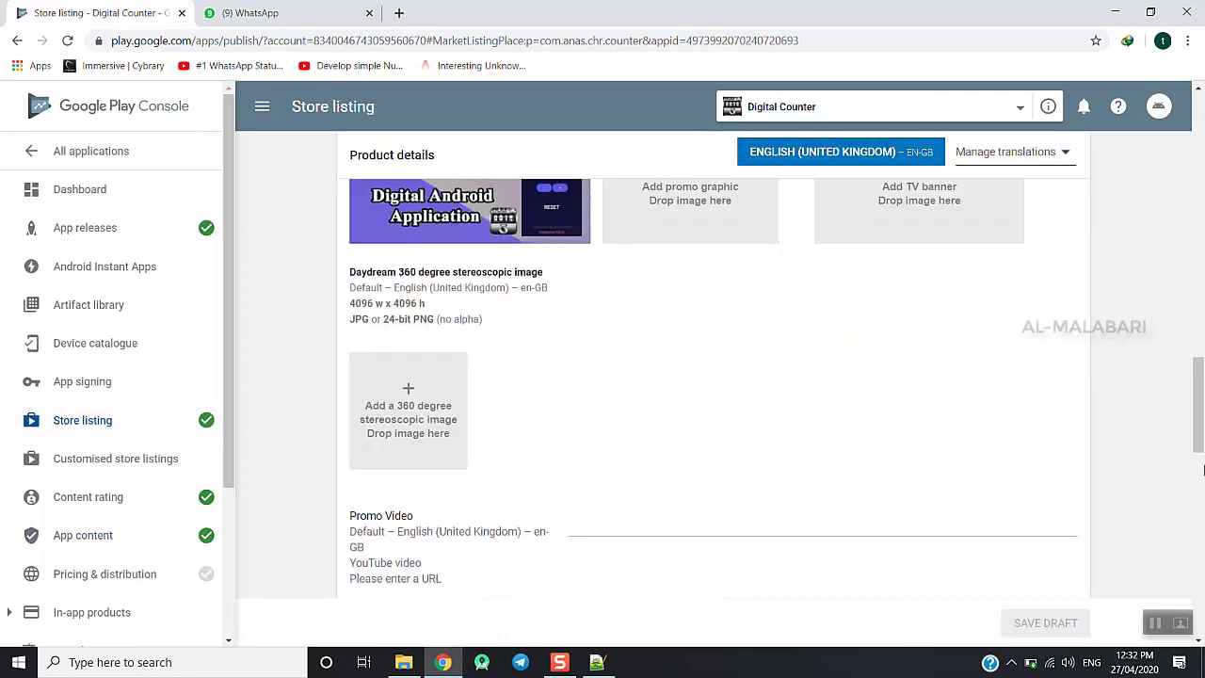
pyautogui.scroll(10, 1203, 426)
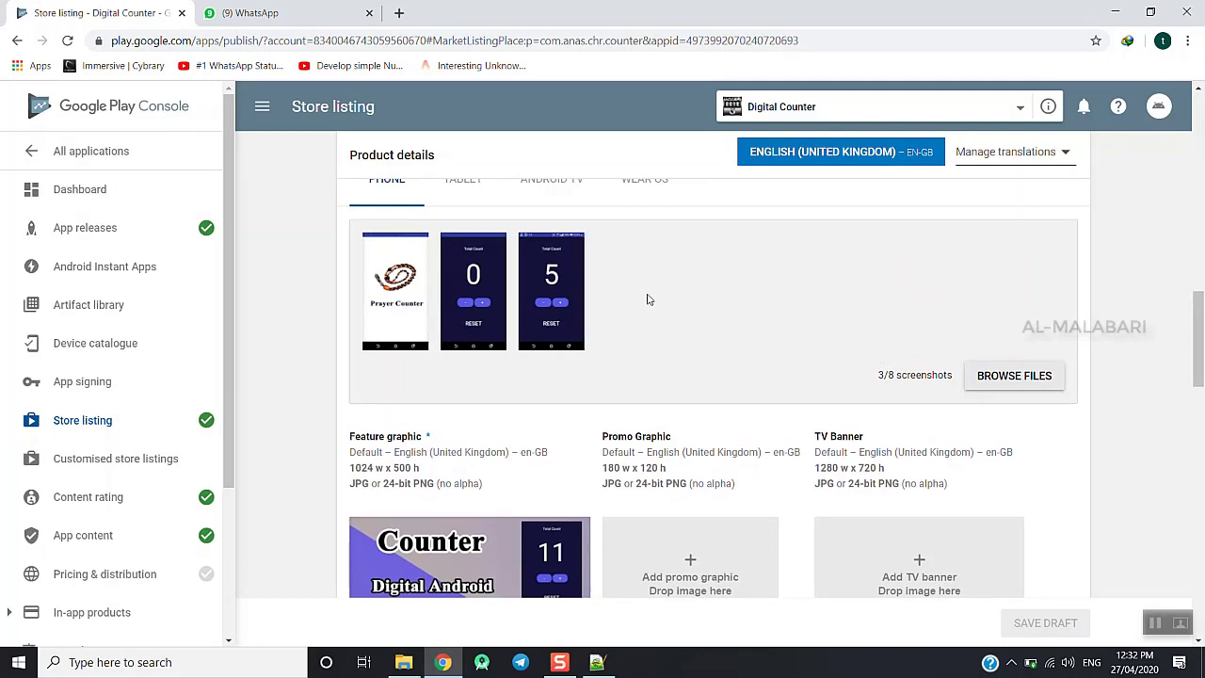
pyautogui.scroll(3, 655, 336)
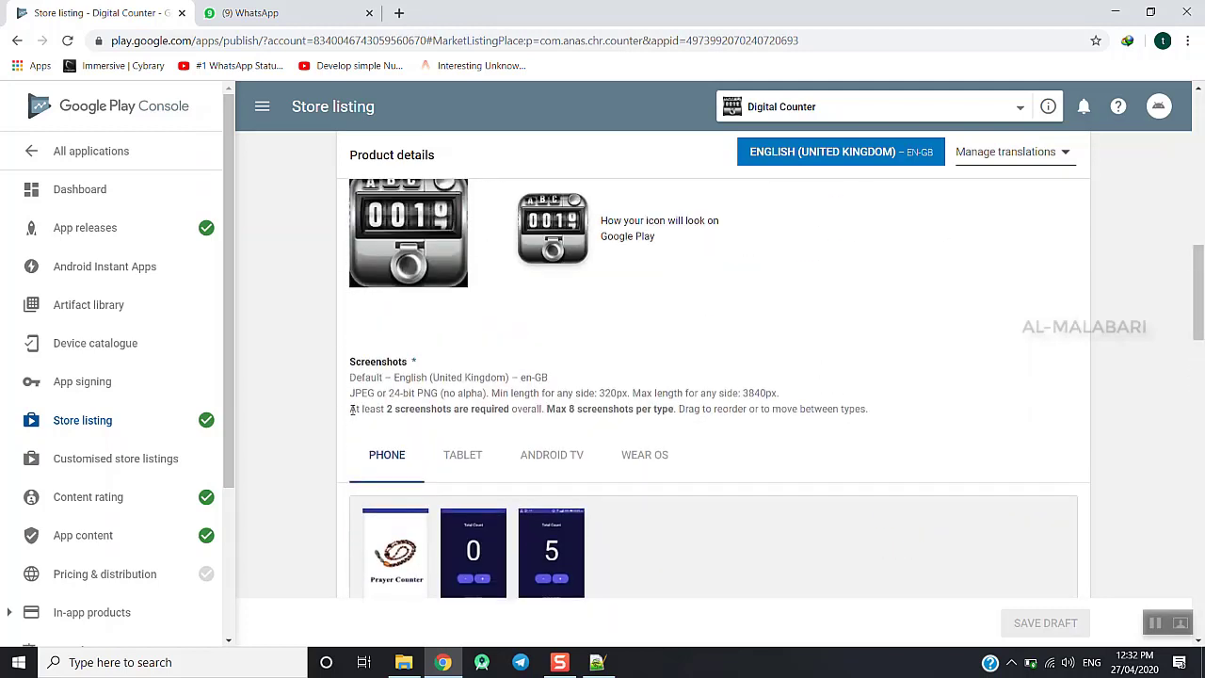
pyautogui.moveTo(351, 409); pyautogui.dragTo(542, 412)
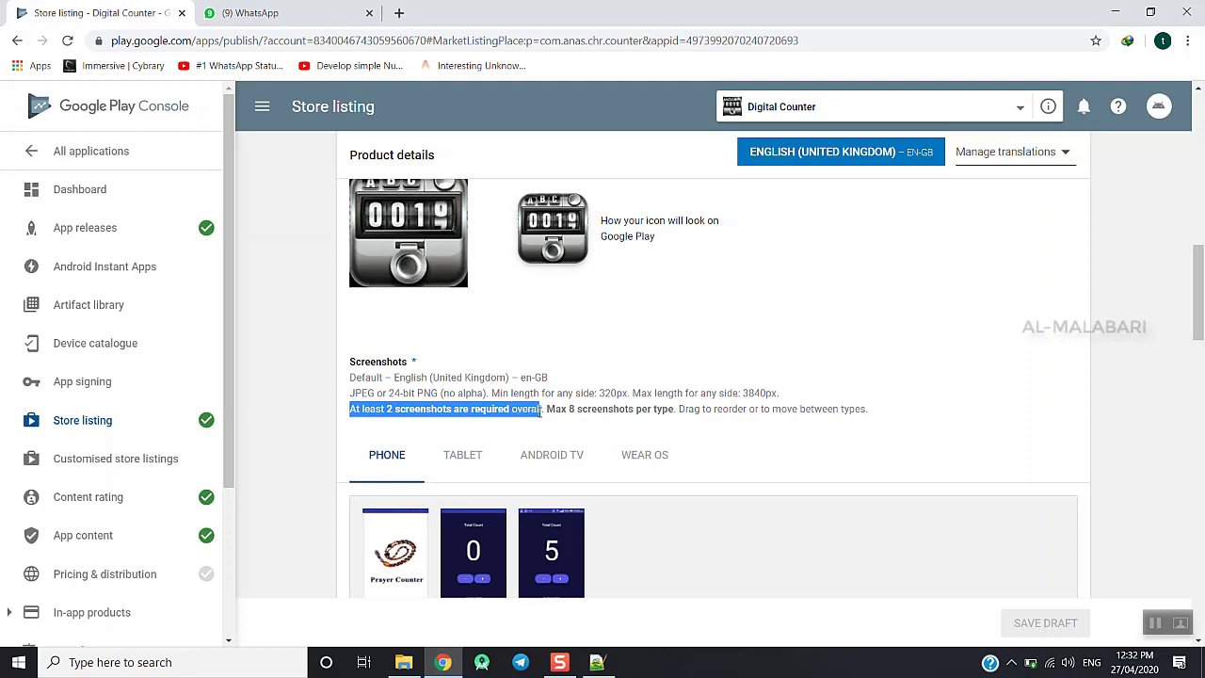
pyautogui.moveTo(1203, 378); pyautogui.dragTo(1197, 588)
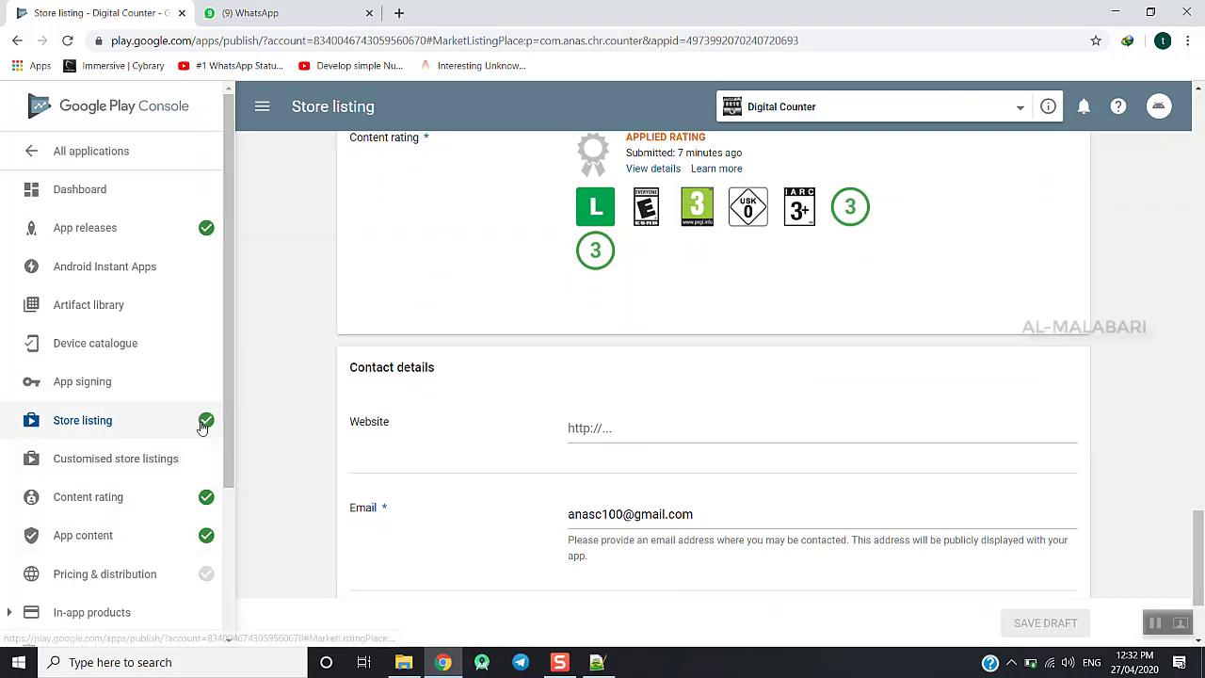
# In the pricing and distribution settings, make the free app available in all listed countries
pyautogui.click(142, 574)
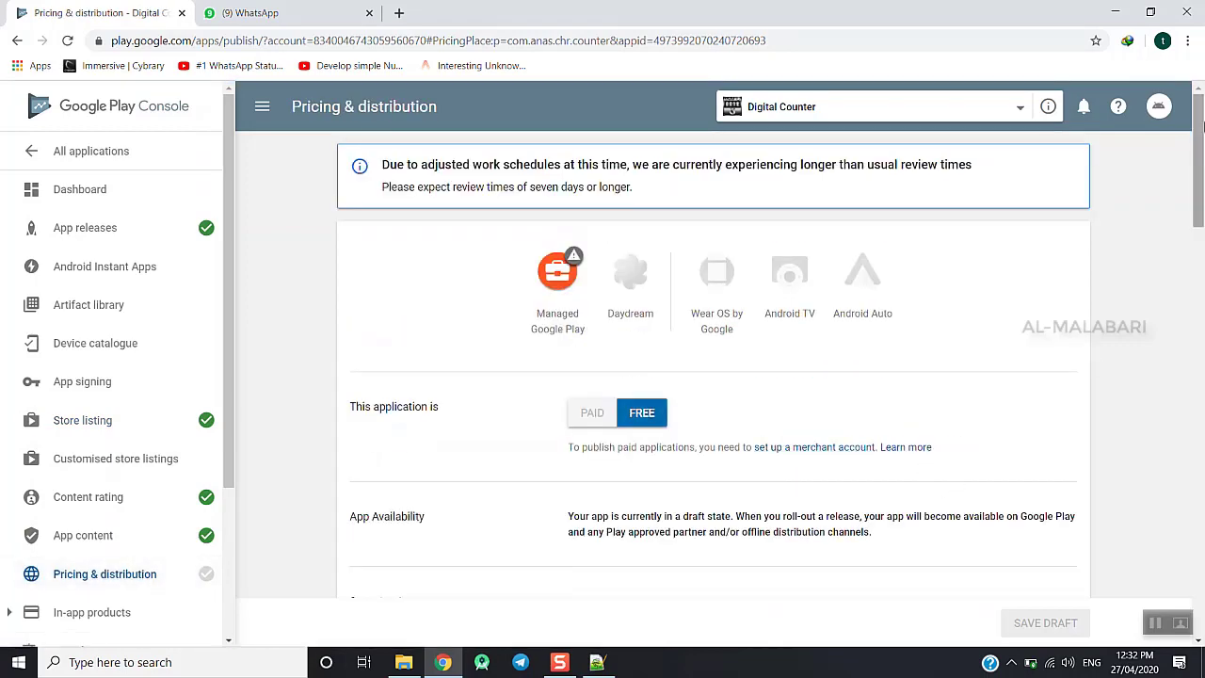
pyautogui.moveTo(1199, 139); pyautogui.dragTo(1201, 223)
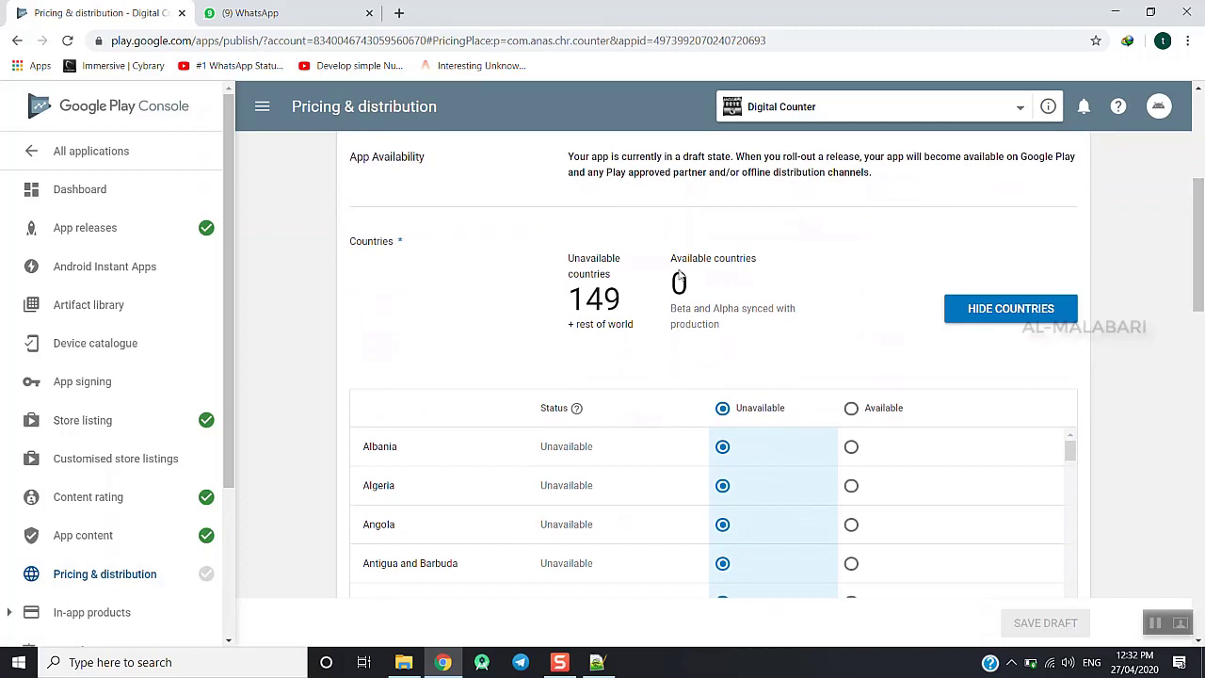
pyautogui.click(851, 409)
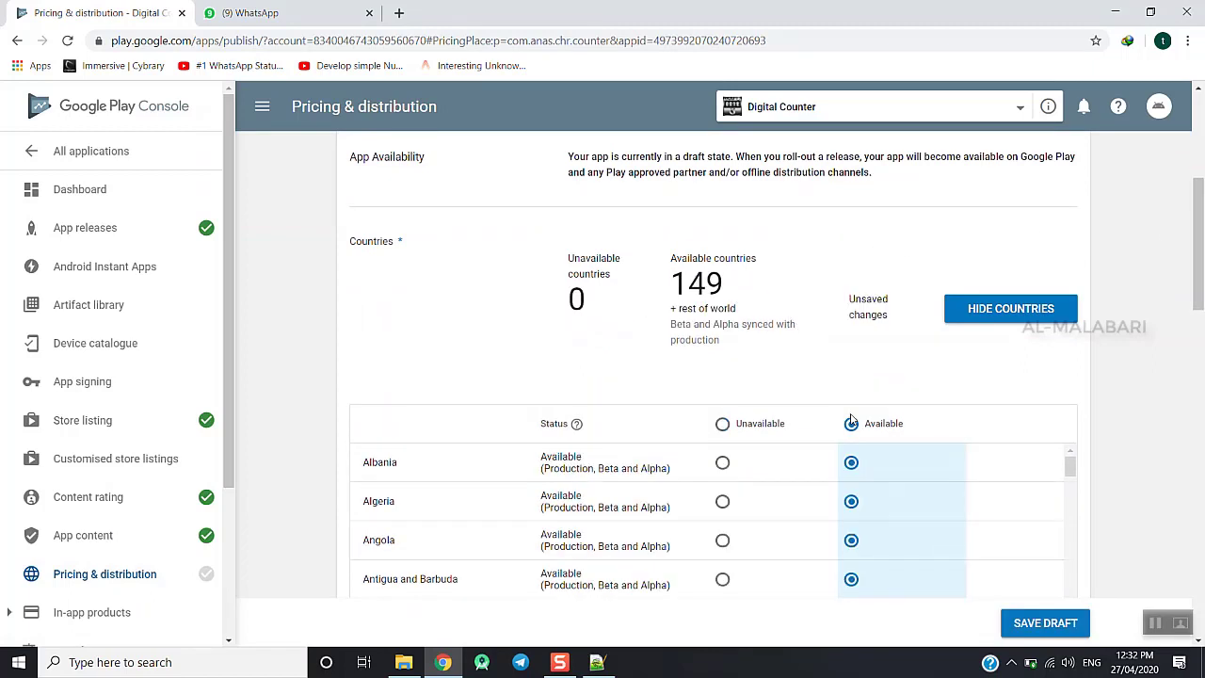
pyautogui.moveTo(663, 274); pyautogui.dragTo(774, 324)
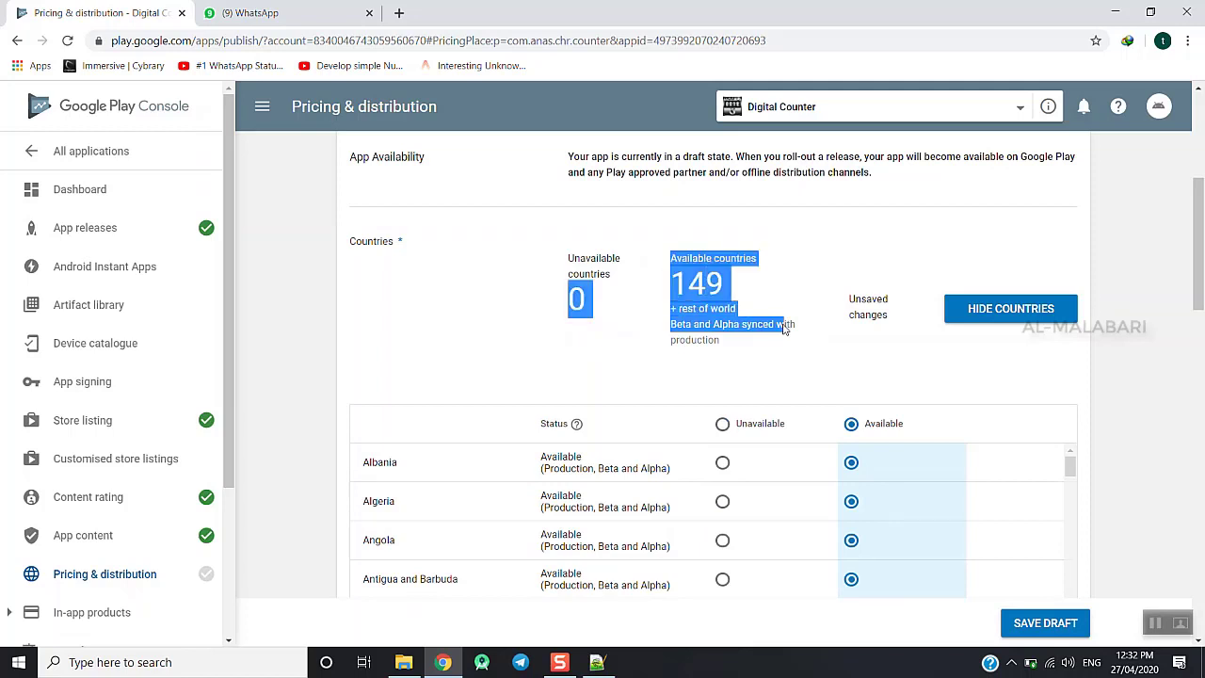
pyautogui.click(767, 283)
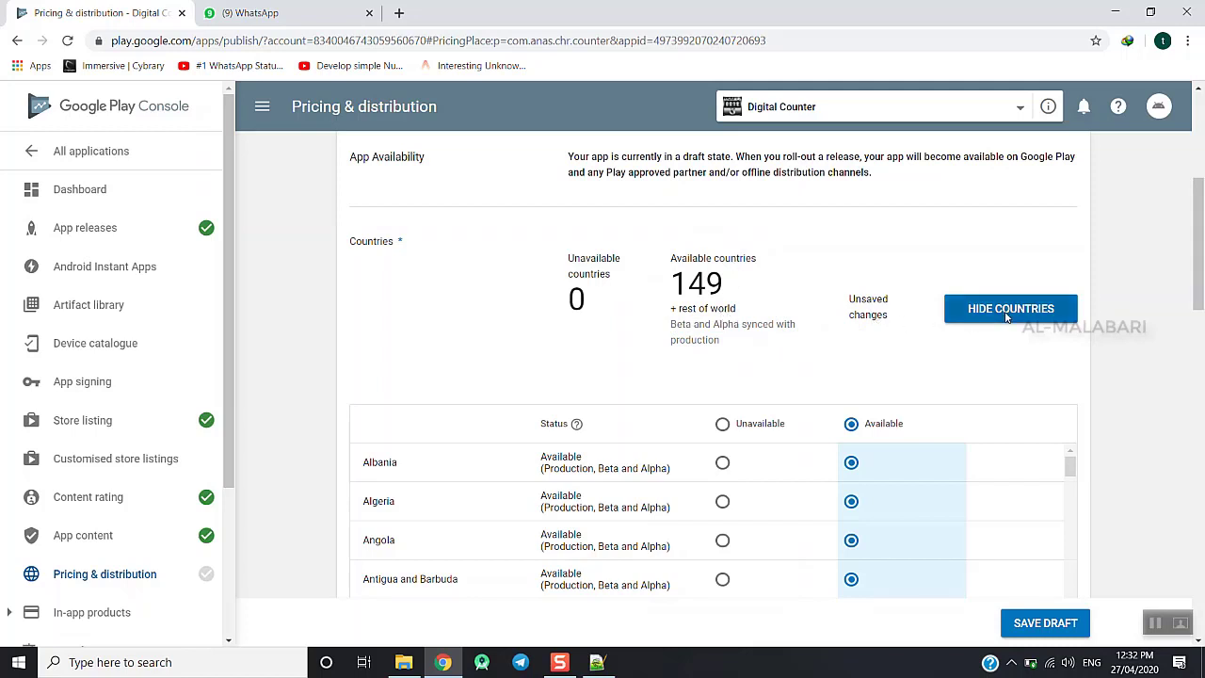
pyautogui.moveTo(1197, 273); pyautogui.dragTo(1194, 484)
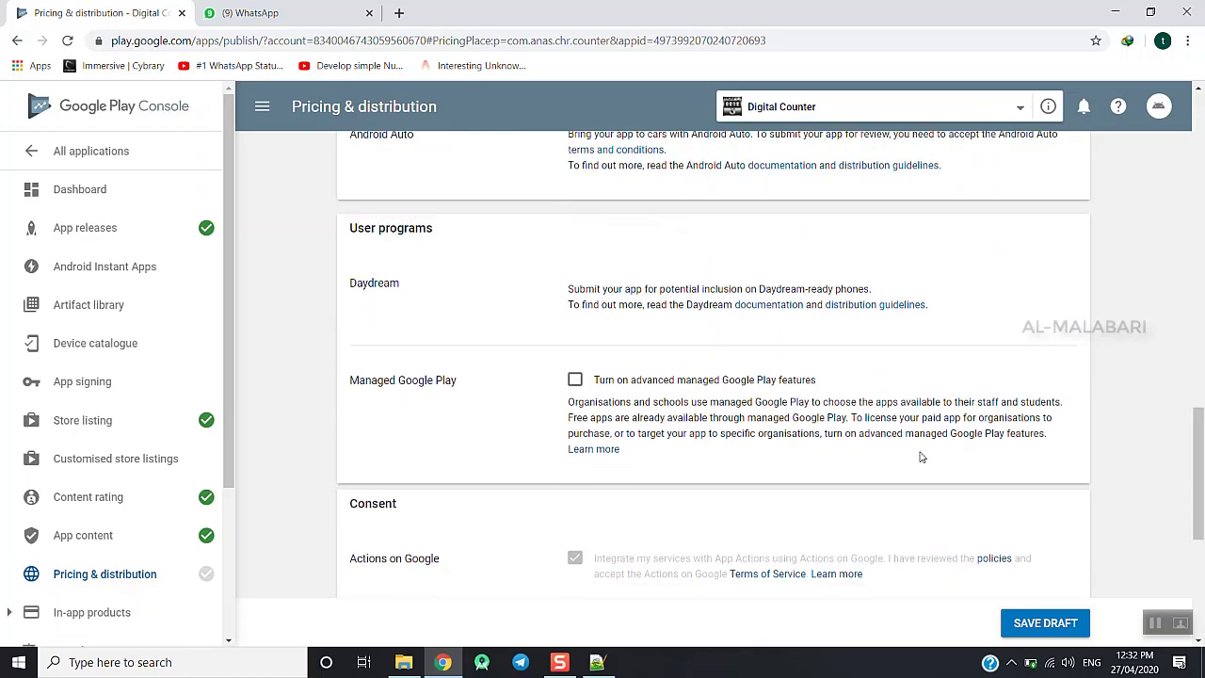
pyautogui.click(575, 382)
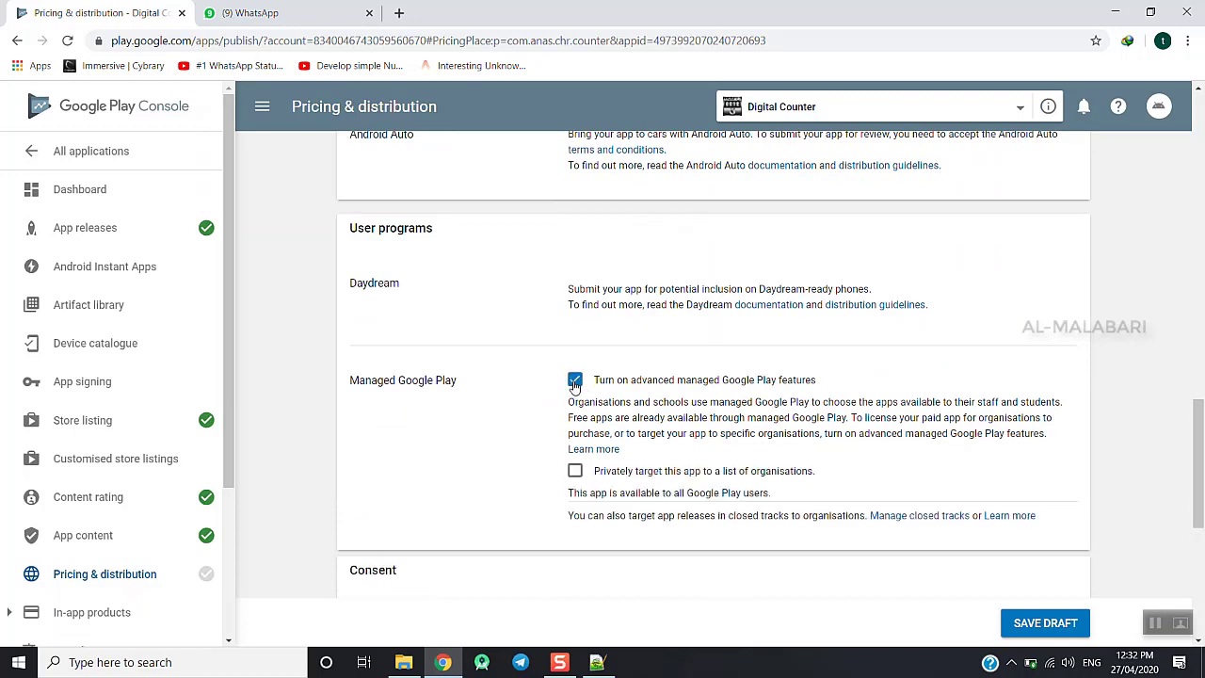
pyautogui.click(575, 381)
# Accept the required Content guidelines and US export laws consents for the app and save the distribution draft
pyautogui.moveTo(1202, 395); pyautogui.dragTo(1202, 546)
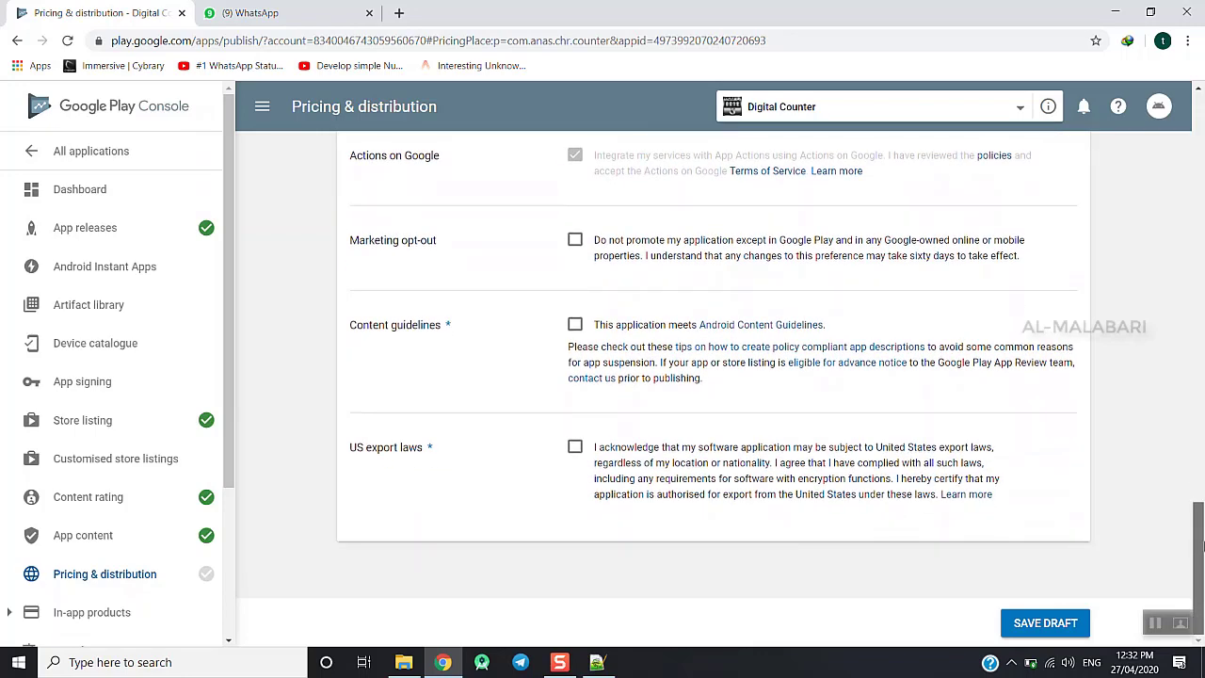
pyautogui.click(574, 446)
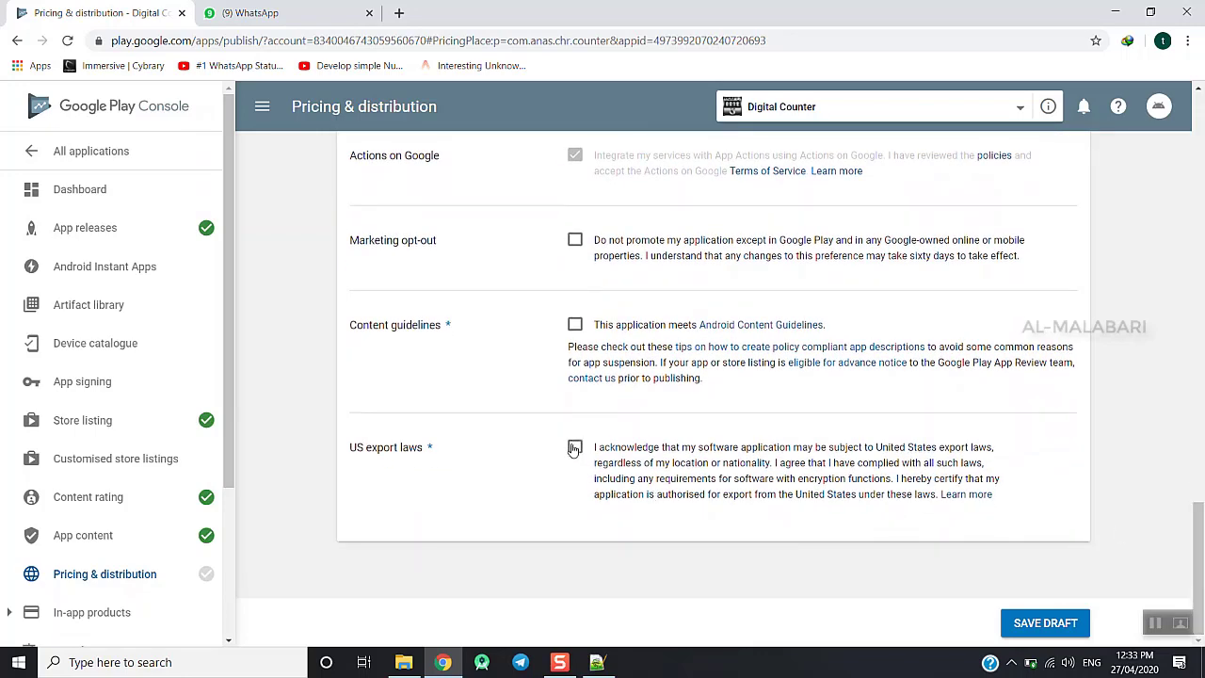
pyautogui.click(575, 323)
pyautogui.moveTo(443, 323); pyautogui.dragTo(414, 448)
pyautogui.click(477, 457)
pyautogui.click(1019, 622)
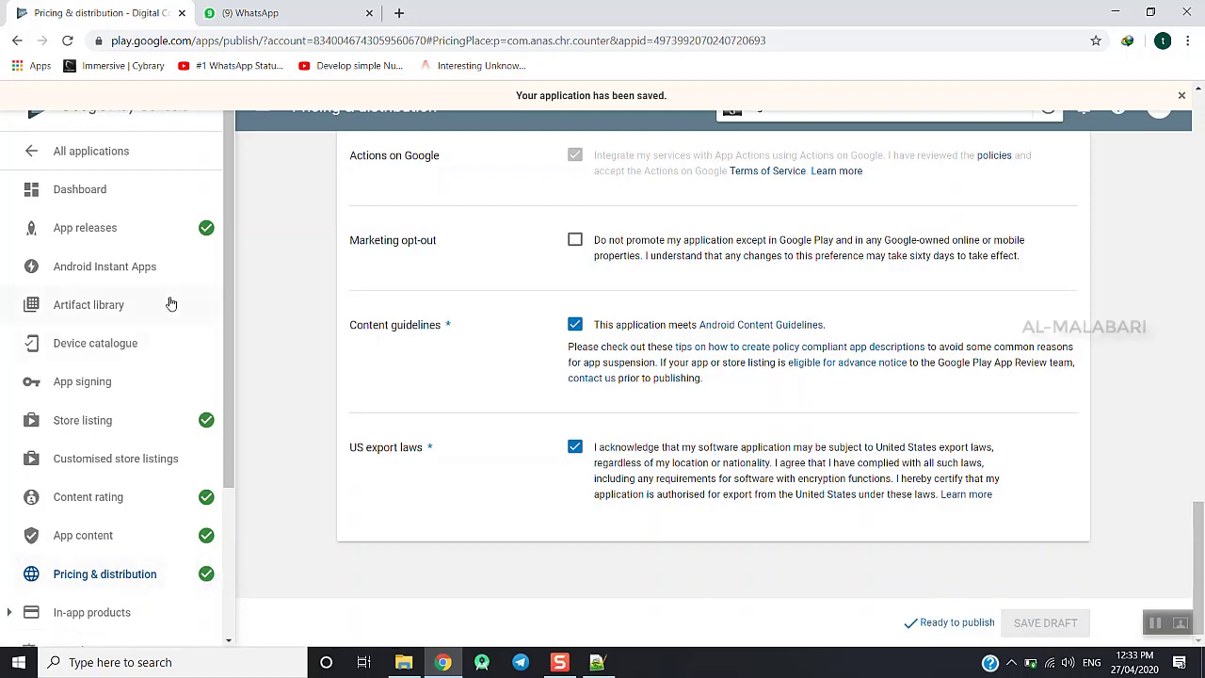
# Open the pending production release for editing and proceed to its review and roll-out stage
pyautogui.click(184, 235)
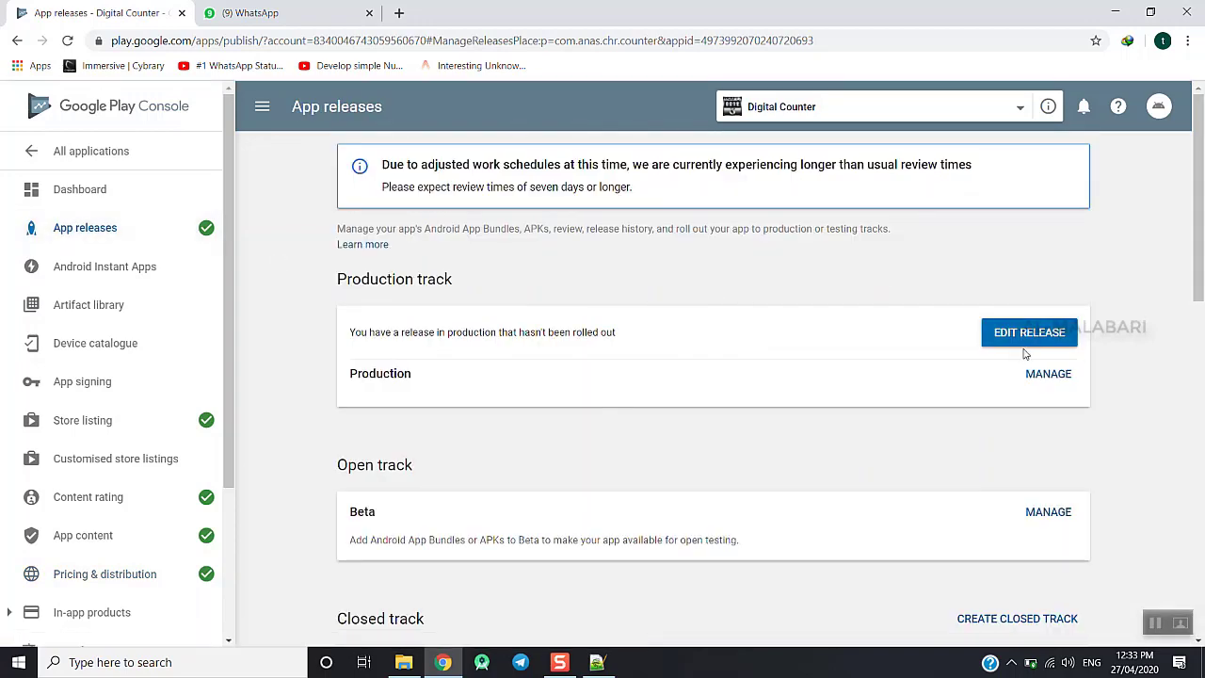
pyautogui.click(104, 238)
pyautogui.click(1026, 341)
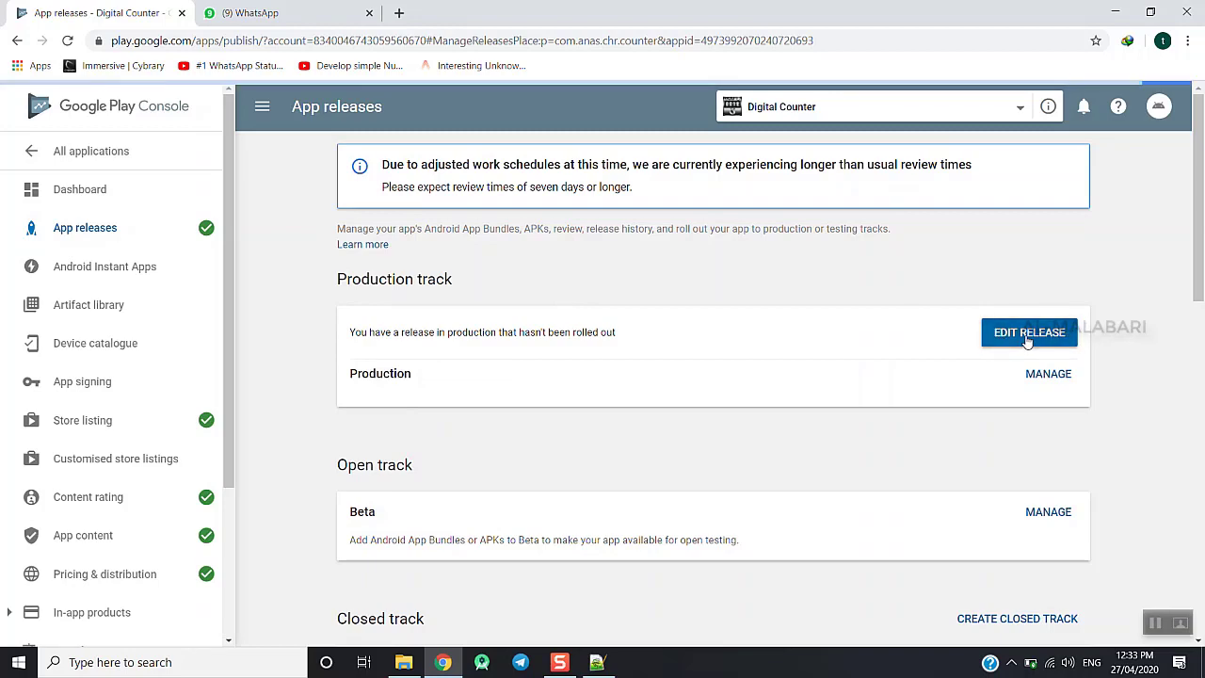
pyautogui.moveTo(1199, 235); pyautogui.dragTo(1148, 555)
pyautogui.click(1057, 540)
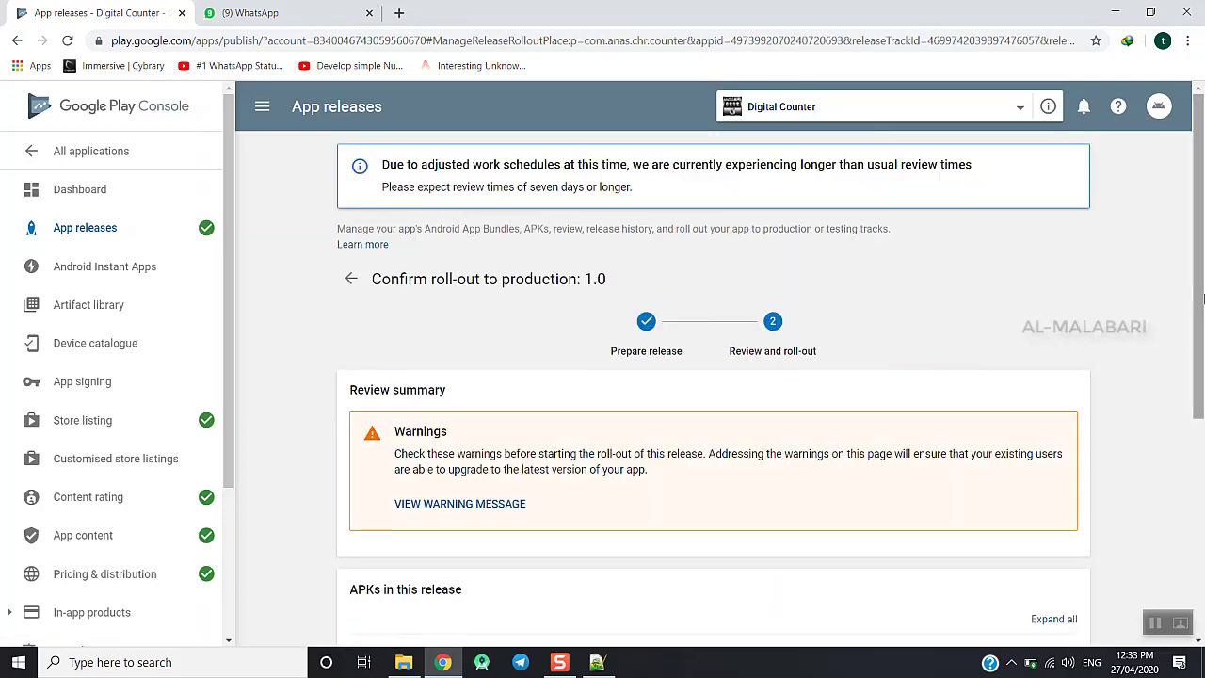
# Review the 1.0 release summary, start its roll-out to production and confirm availability to all Play Store users
pyautogui.moveTo(1203, 299); pyautogui.dragTo(1201, 325)
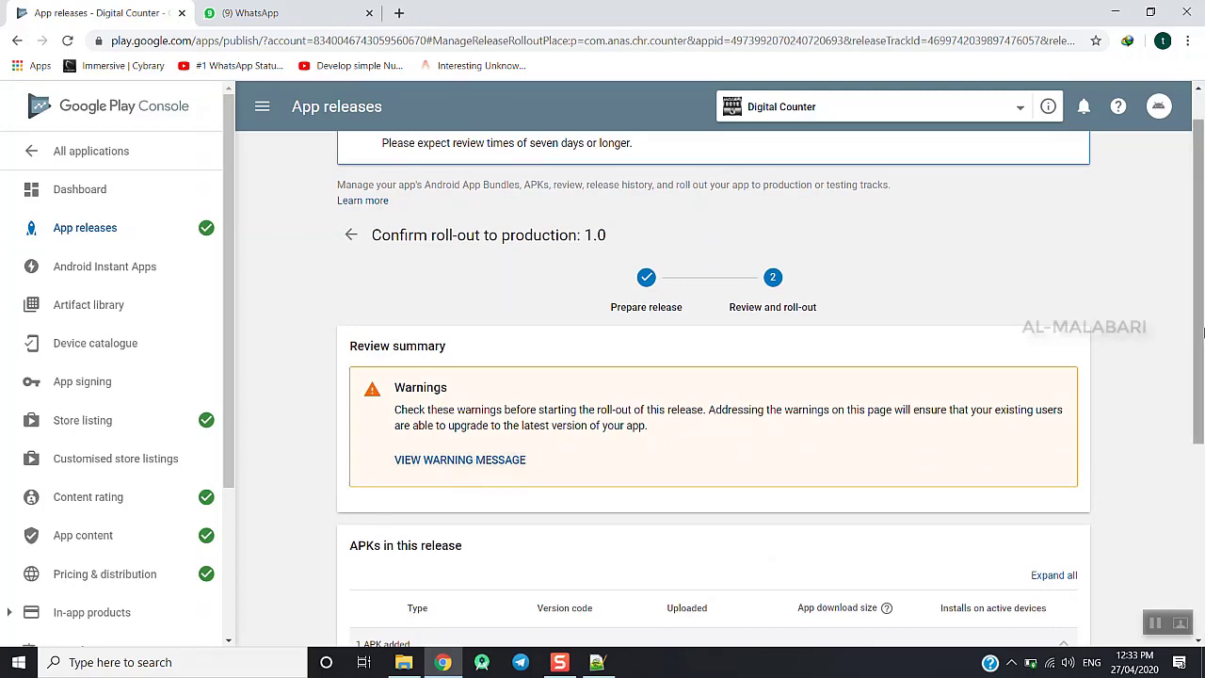
pyautogui.moveTo(1201, 329); pyautogui.dragTo(1201, 527)
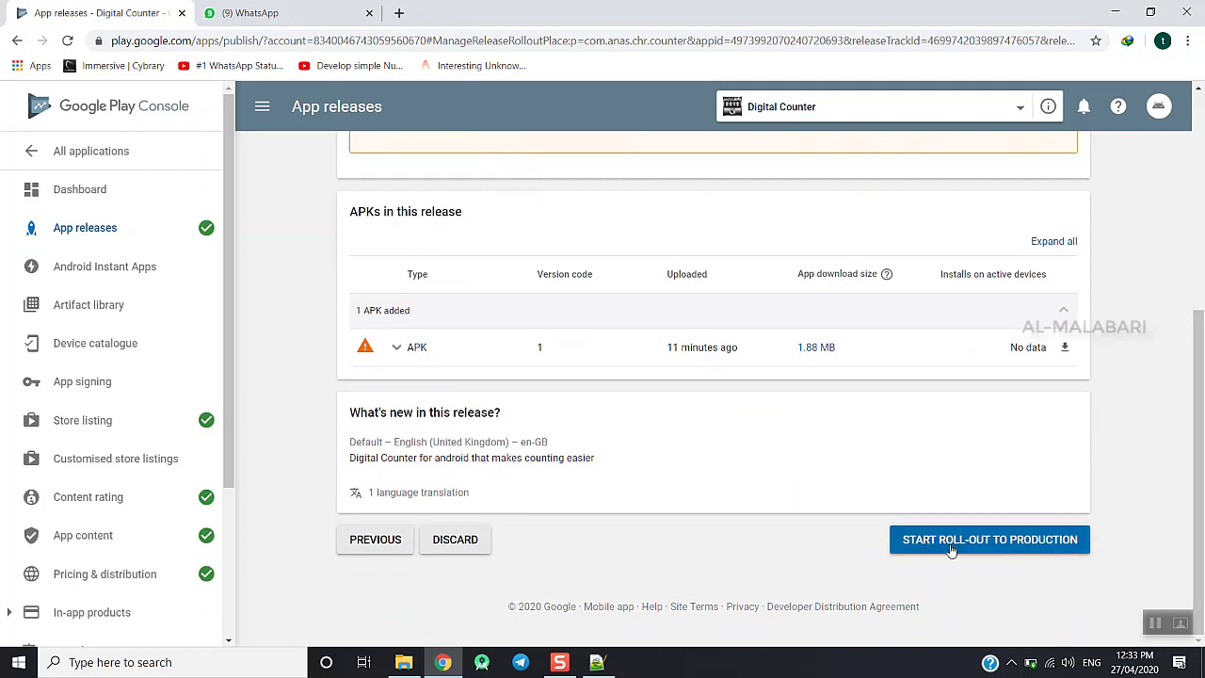
pyautogui.click(1008, 549)
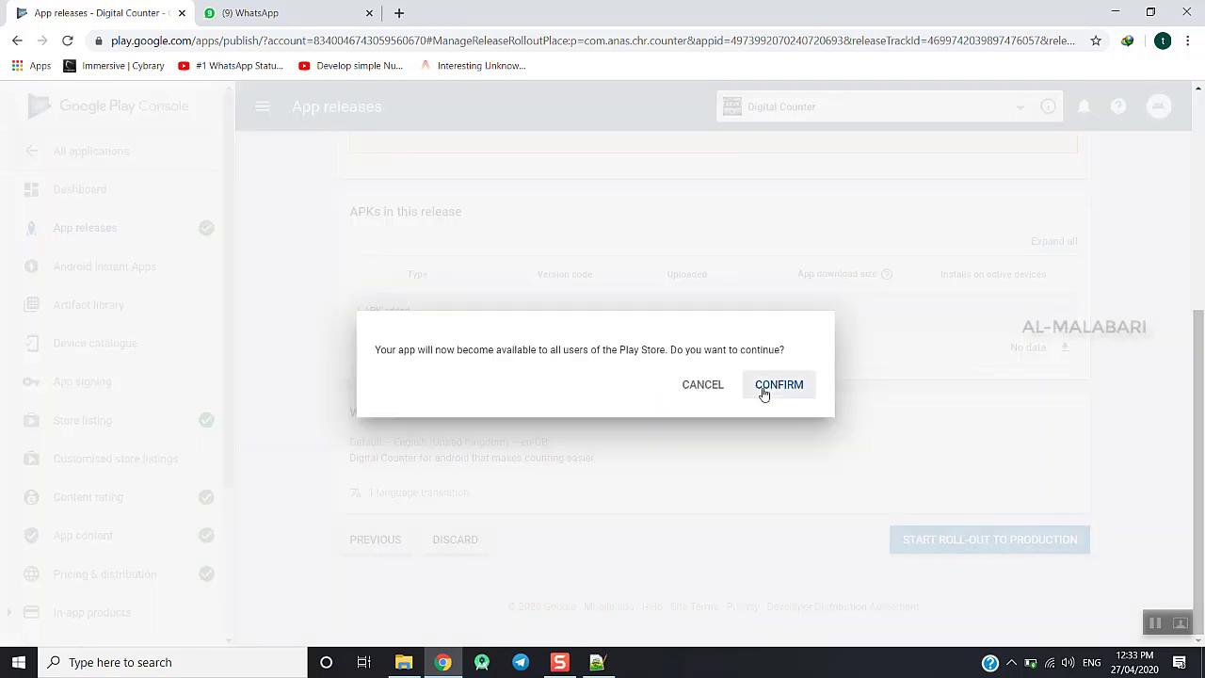
pyautogui.click(771, 387)
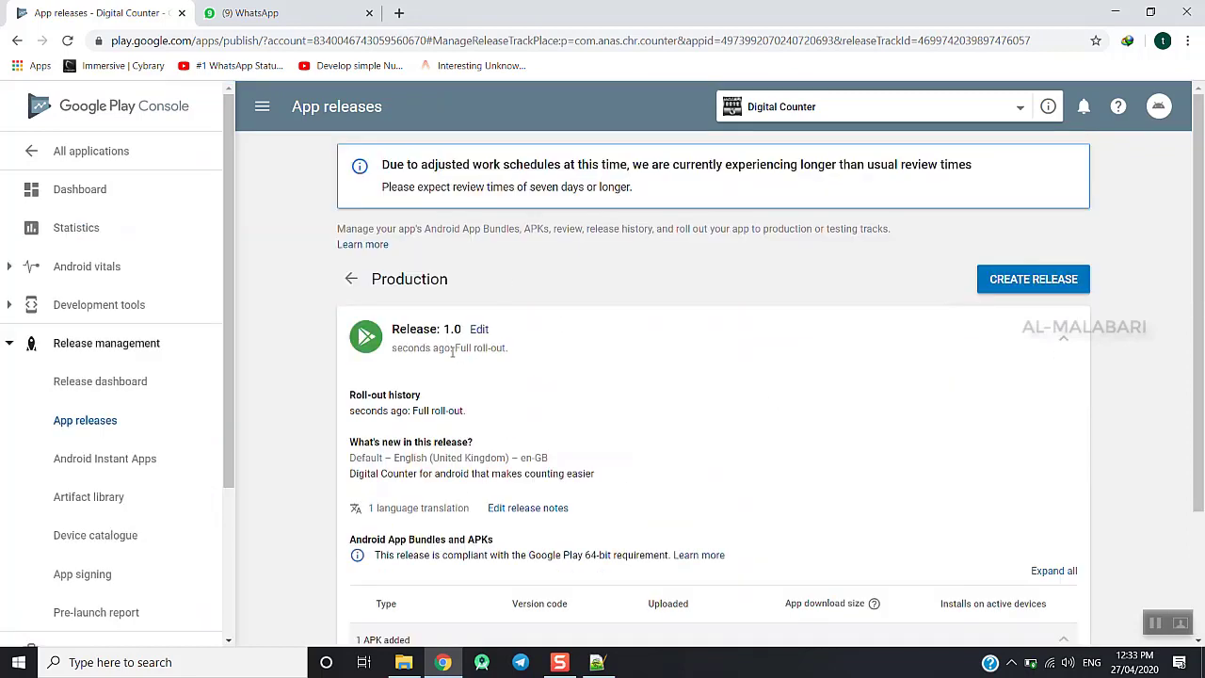
# Check the release's roll-out status and the review-time notice, and examine Digital Counter's publication status in the list of all applications
pyautogui.moveTo(453, 348); pyautogui.dragTo(520, 358)
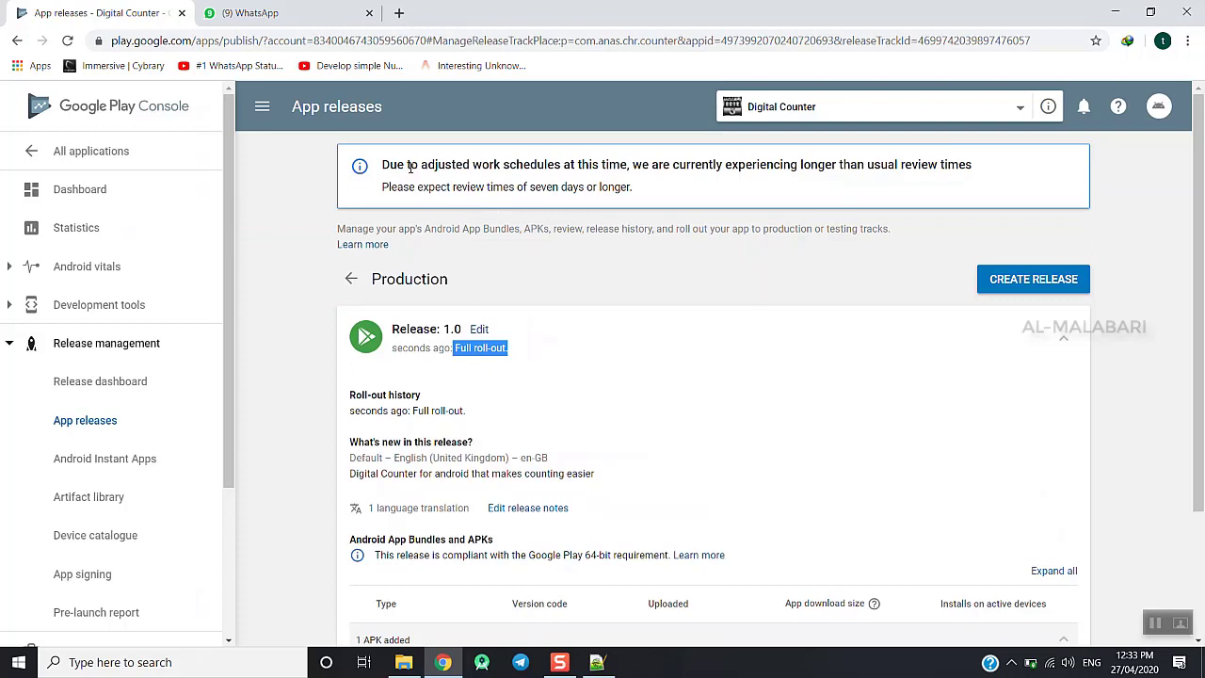
pyautogui.moveTo(382, 164); pyautogui.dragTo(668, 196)
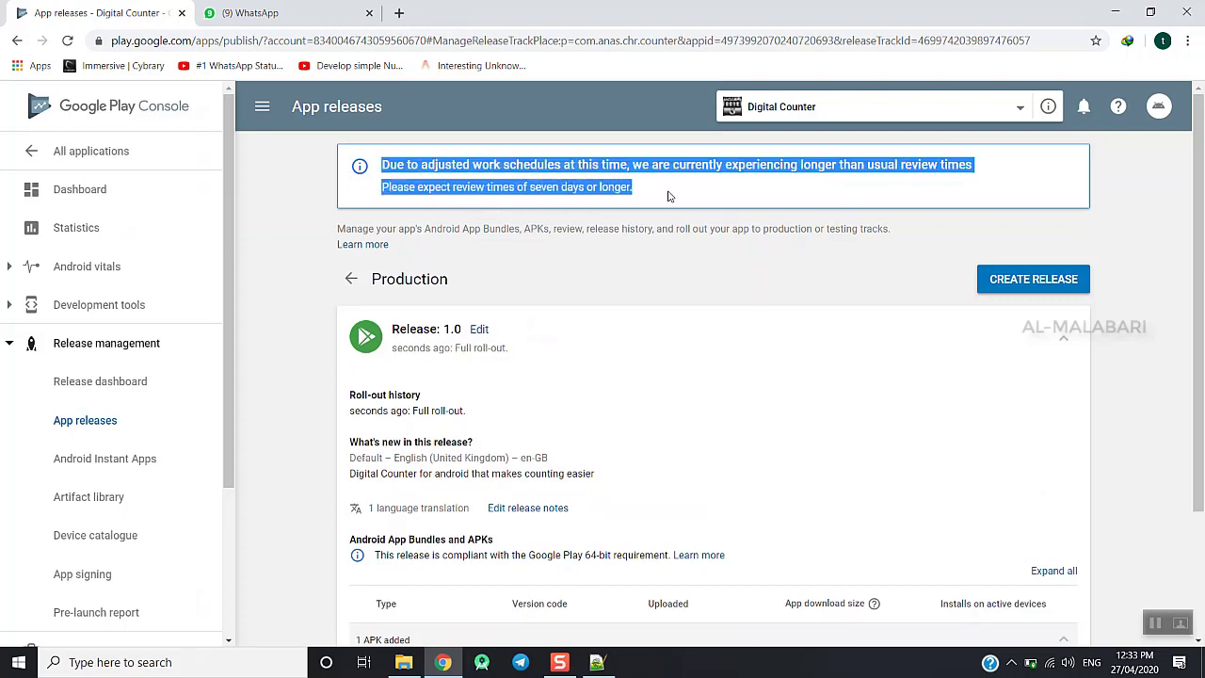
pyautogui.click(562, 188)
pyautogui.doubleClick(614, 188)
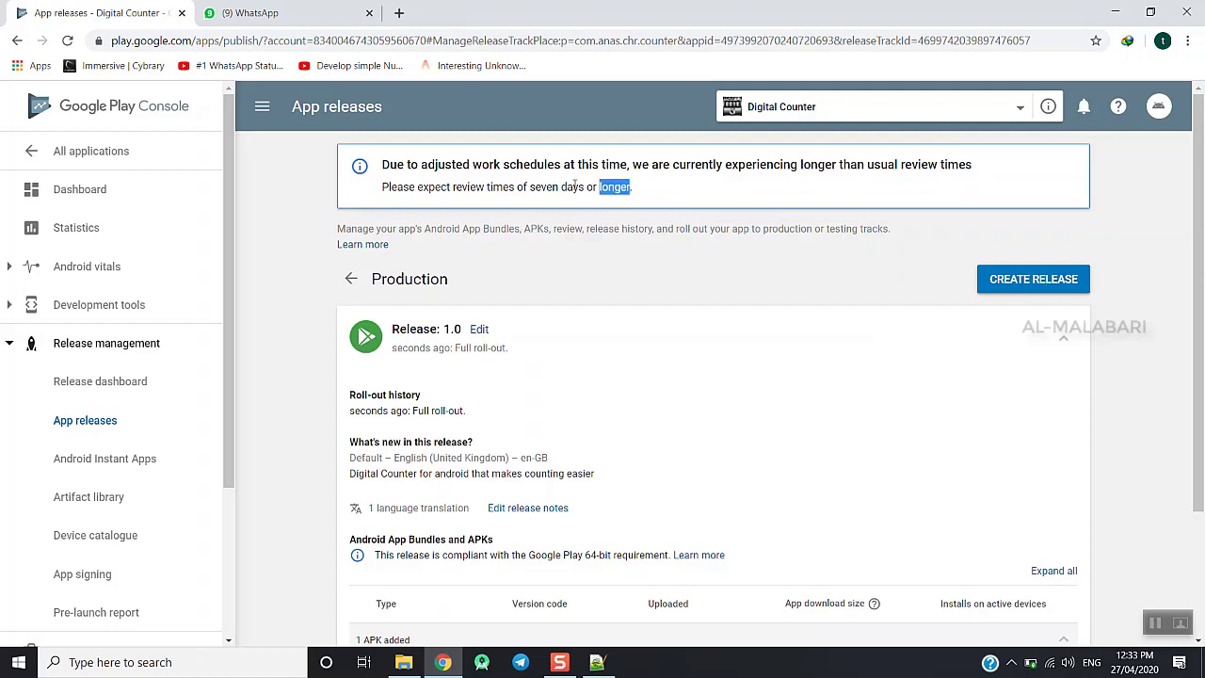
pyautogui.doubleClick(574, 186)
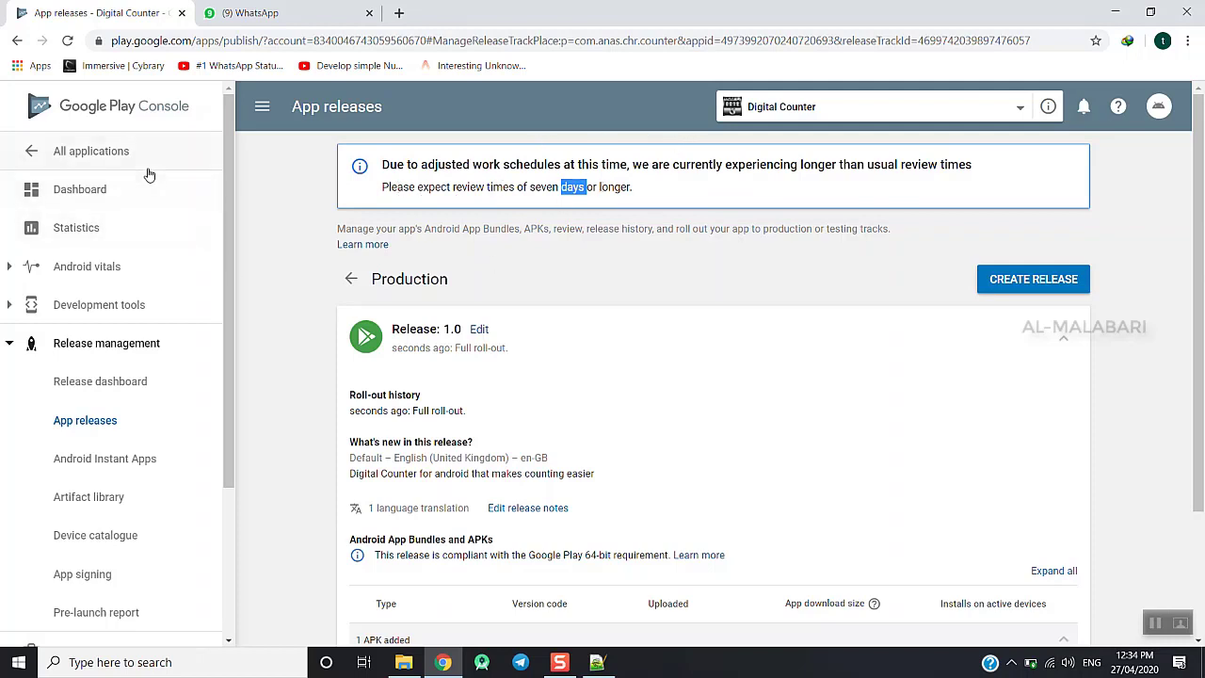
pyautogui.click(89, 169)
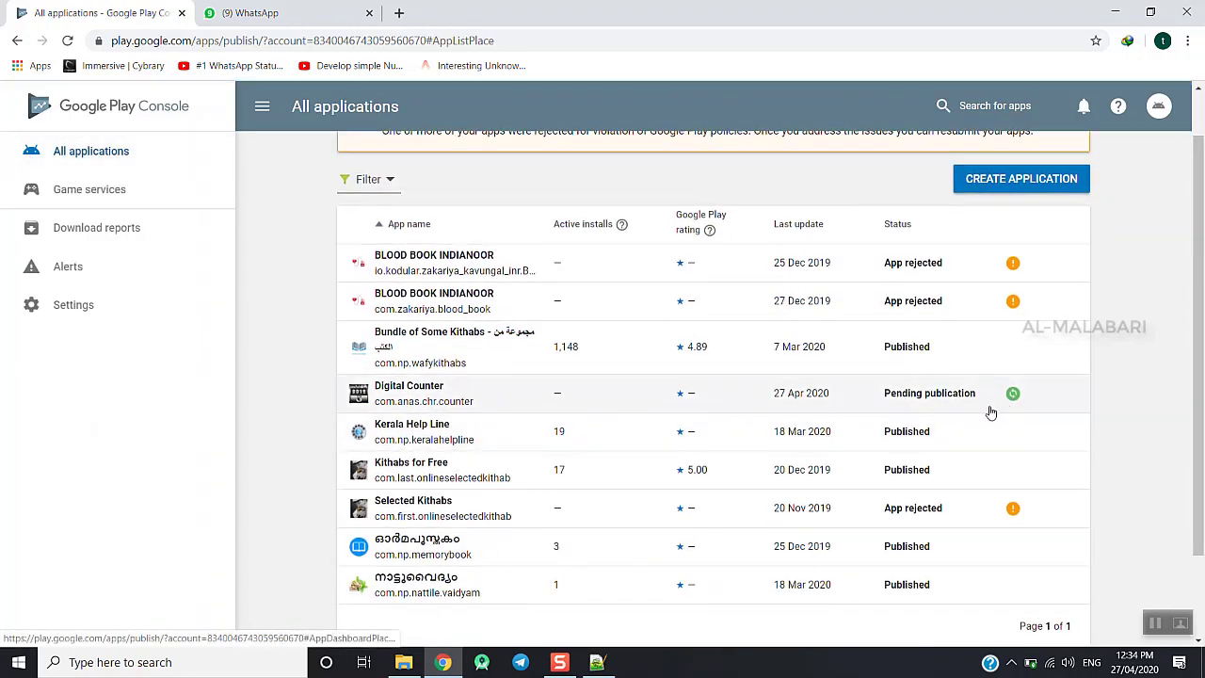
pyautogui.click(1114, 12)
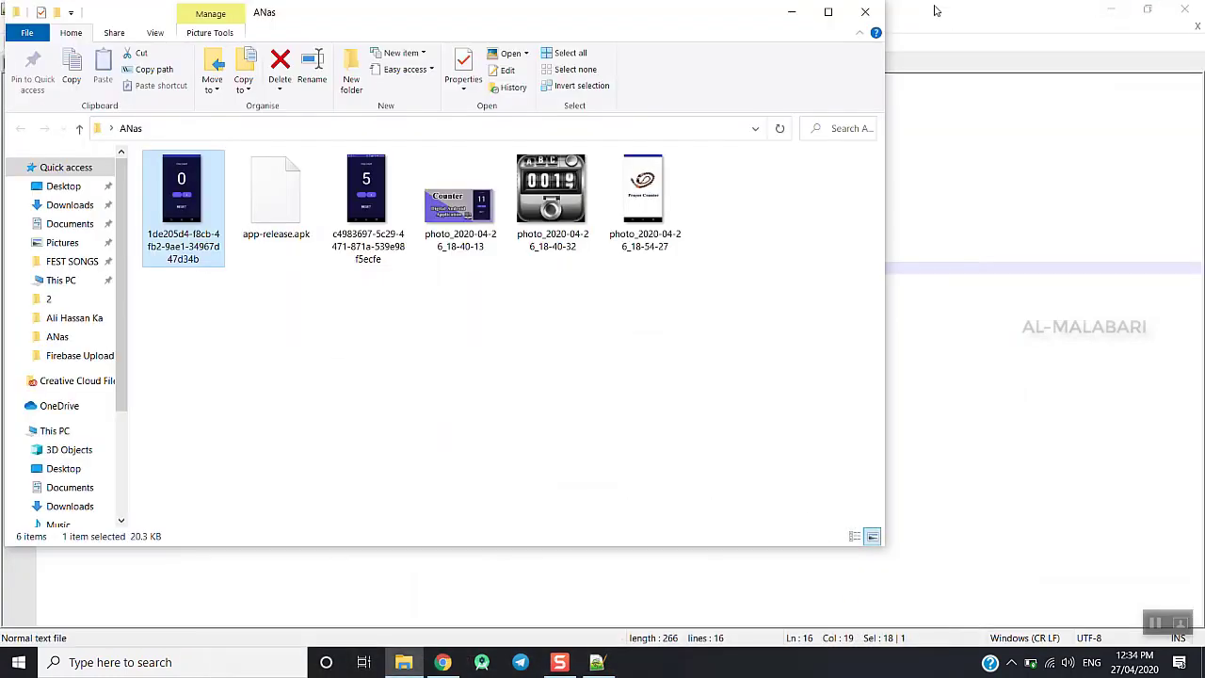